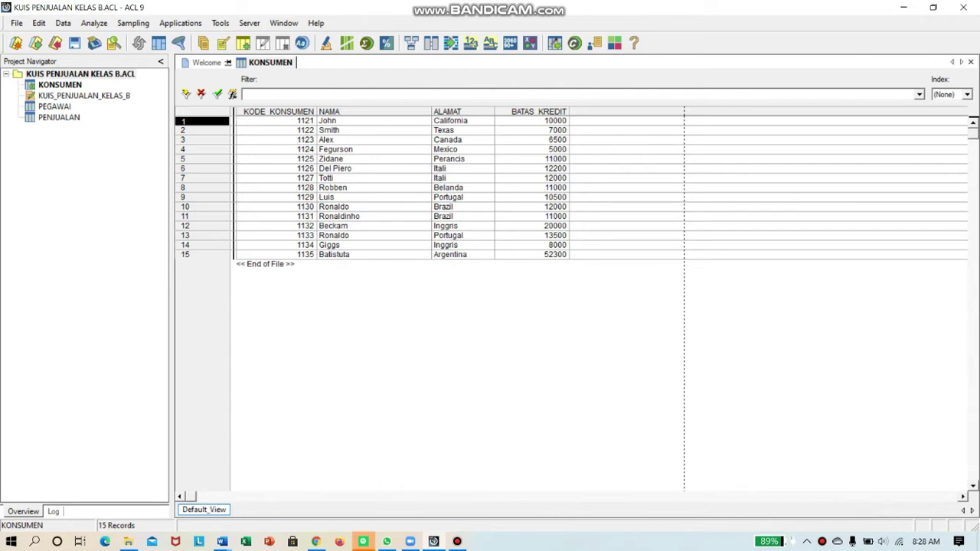
# - Change the KODE_KONSUMEN field in the KONSUMEN table layout to the ASCII type and close the layout
pyautogui.click(59, 84)
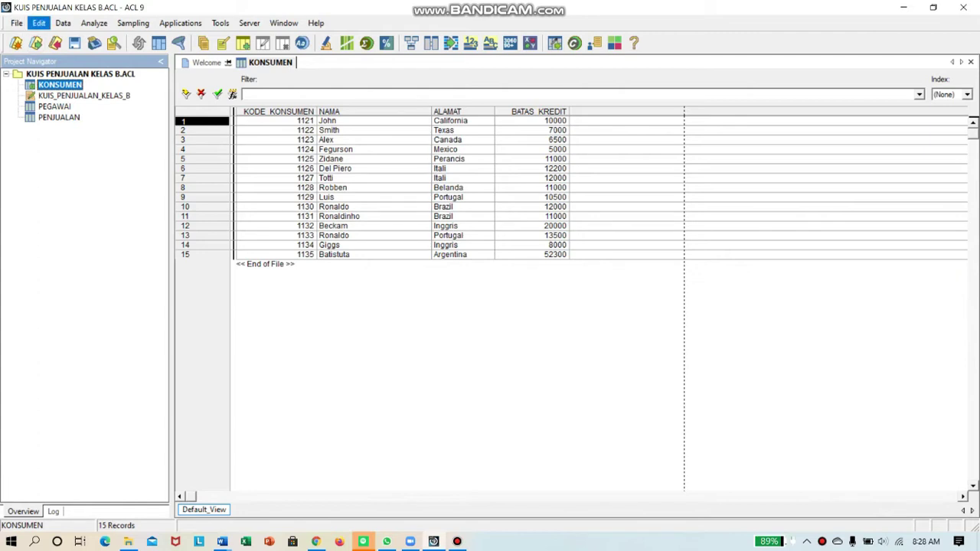
pyautogui.click(38, 23)
pyautogui.click(77, 124)
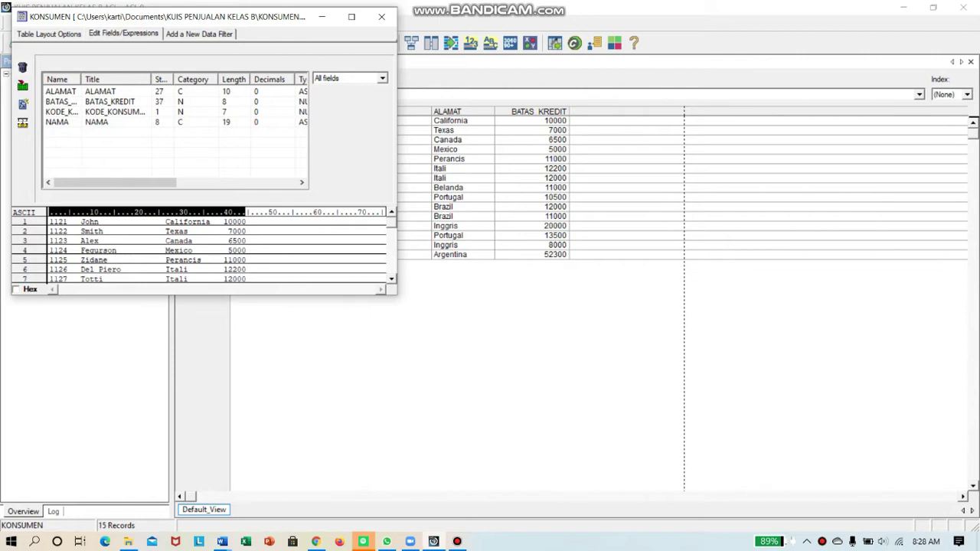
pyautogui.doubleClick(61, 112)
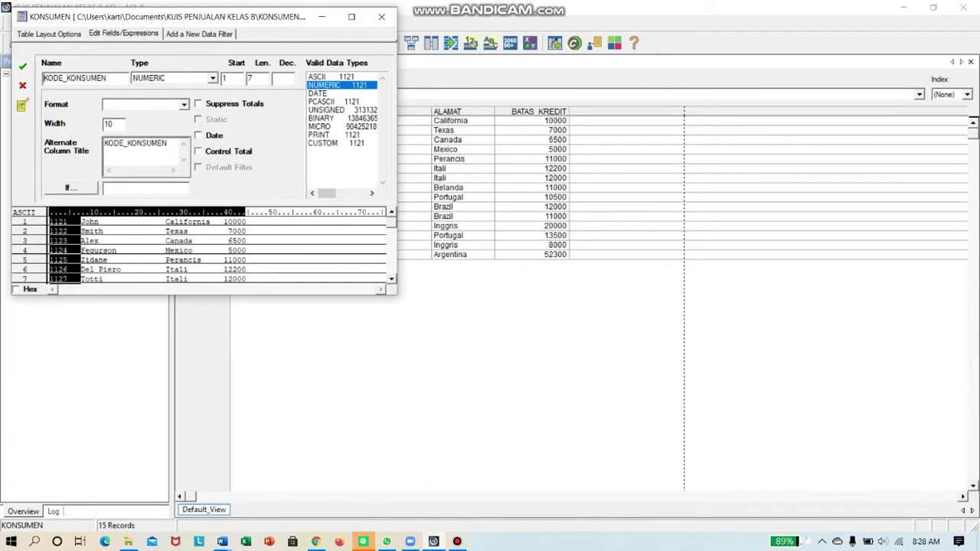
pyautogui.click(213, 78)
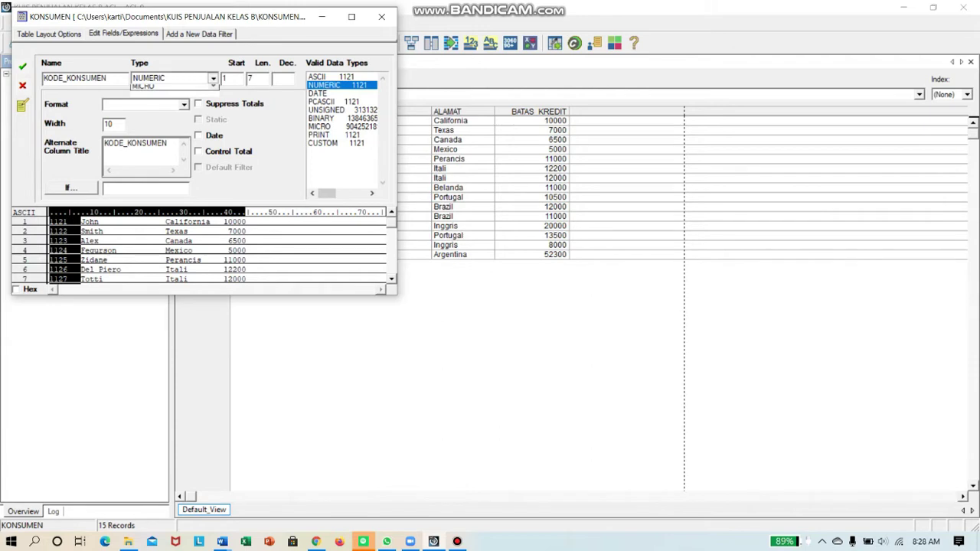
pyautogui.press('Return')
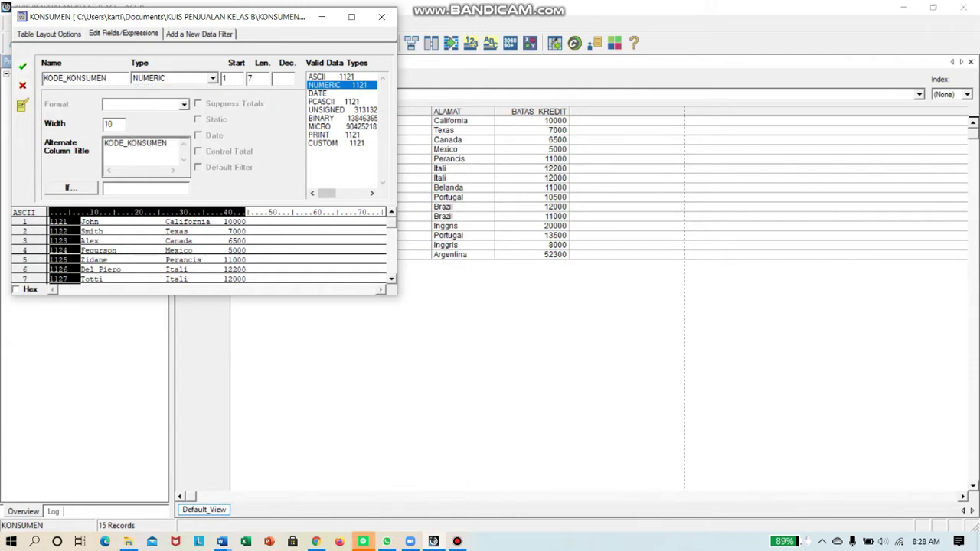
pyautogui.click(22, 67)
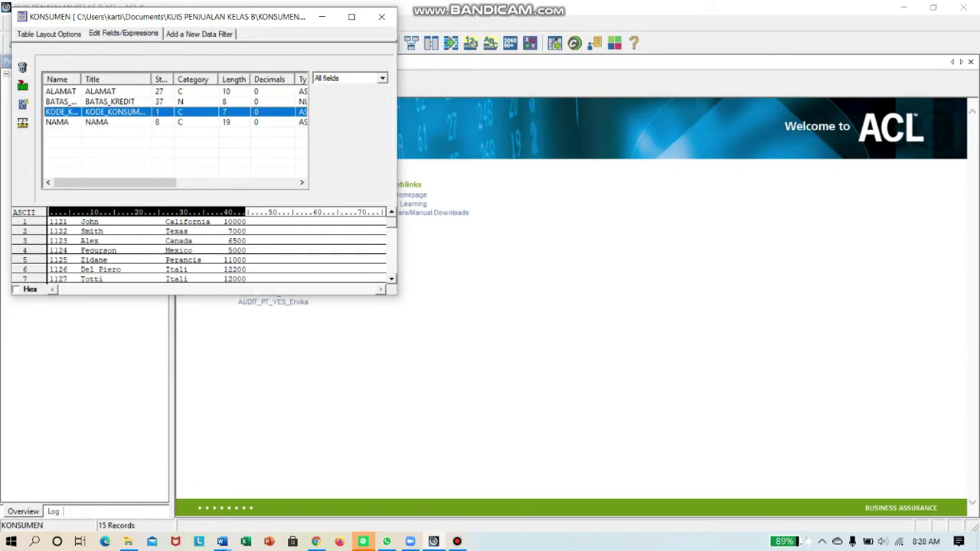
pyautogui.click(382, 16)
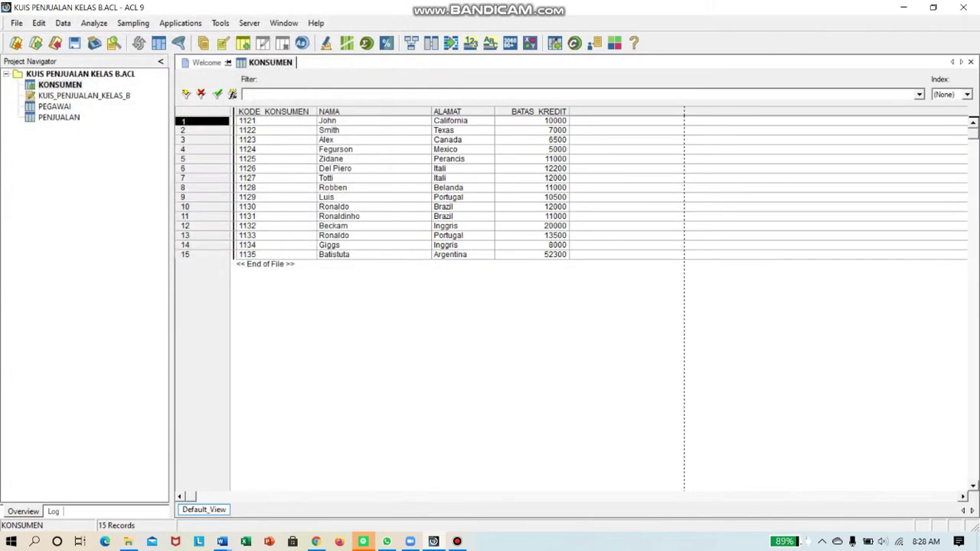
# - Open the PEGAWAI table, change its KODE_PEGAWAI field to the ASCII type in the table layout, and close the layout
pyautogui.doubleClick(55, 107)
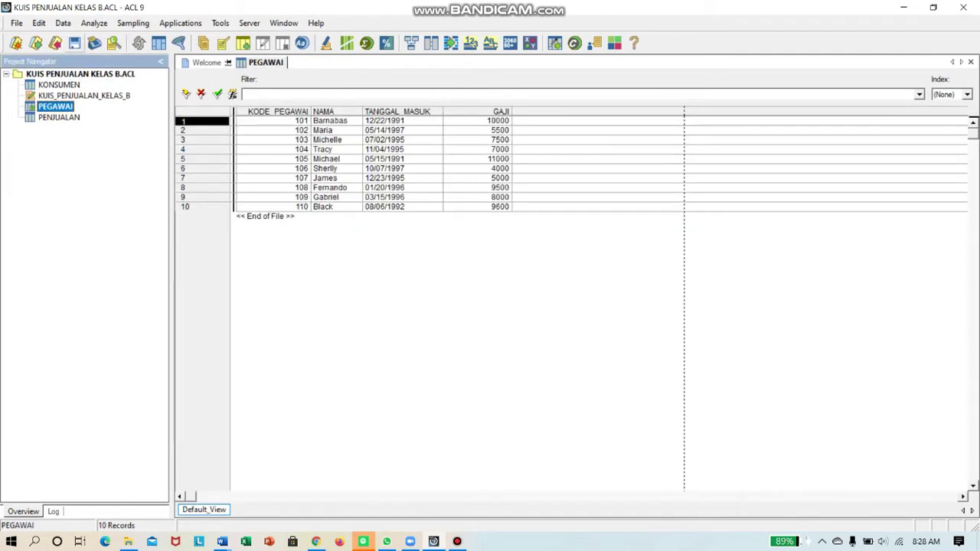
pyautogui.click(39, 23)
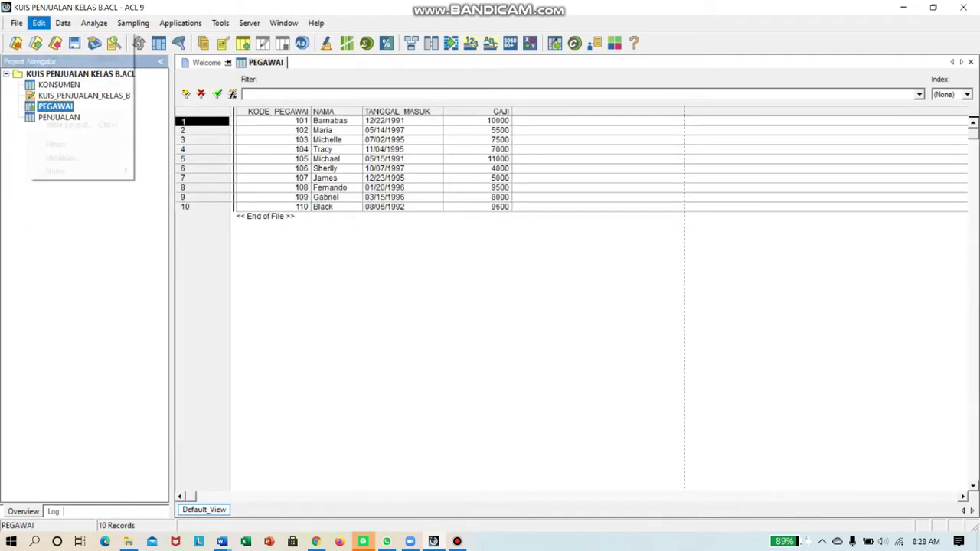
pyautogui.click(70, 124)
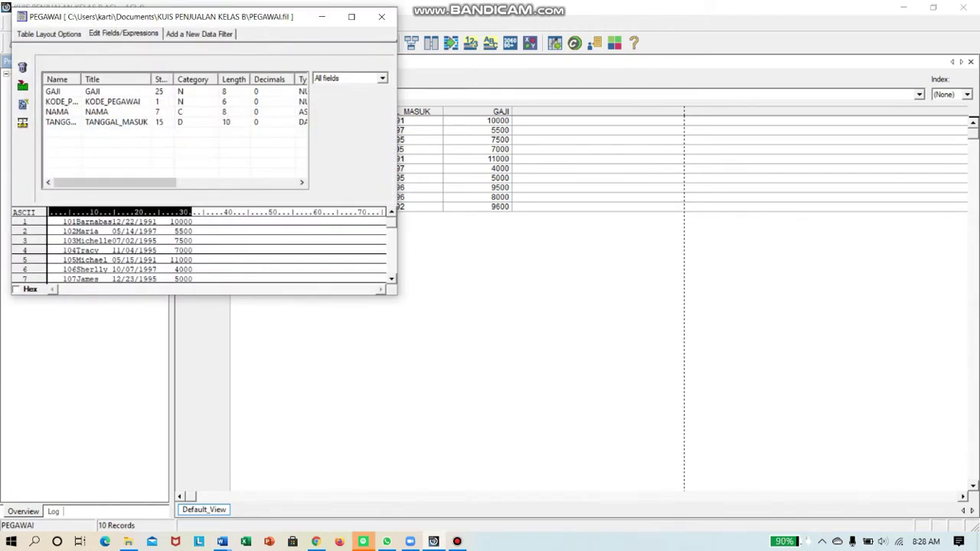
pyautogui.doubleClick(64, 102)
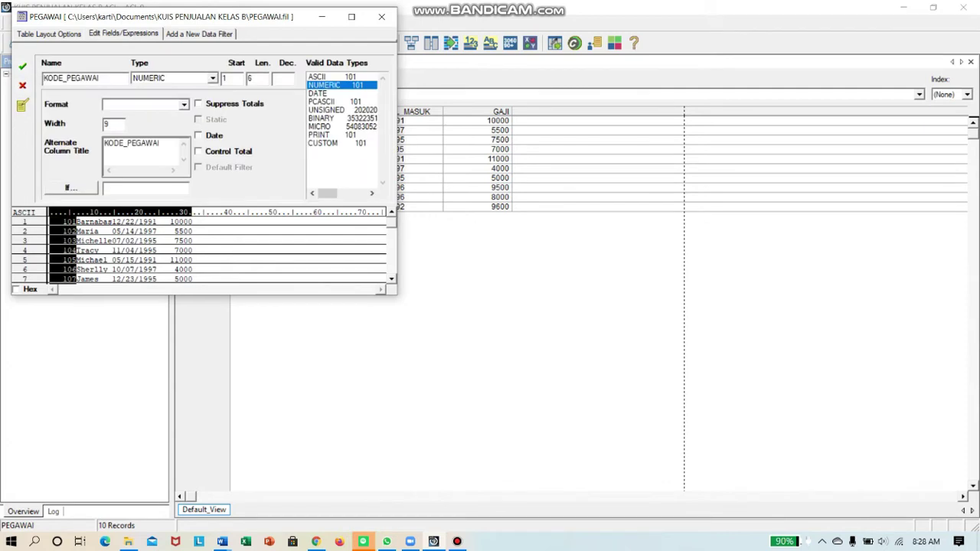
pyautogui.click(212, 78)
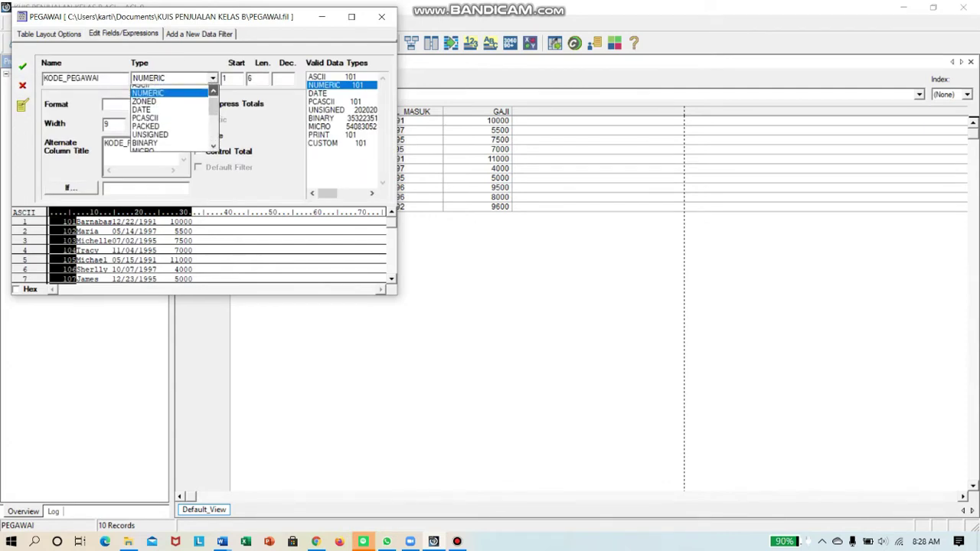
pyautogui.click(145, 85)
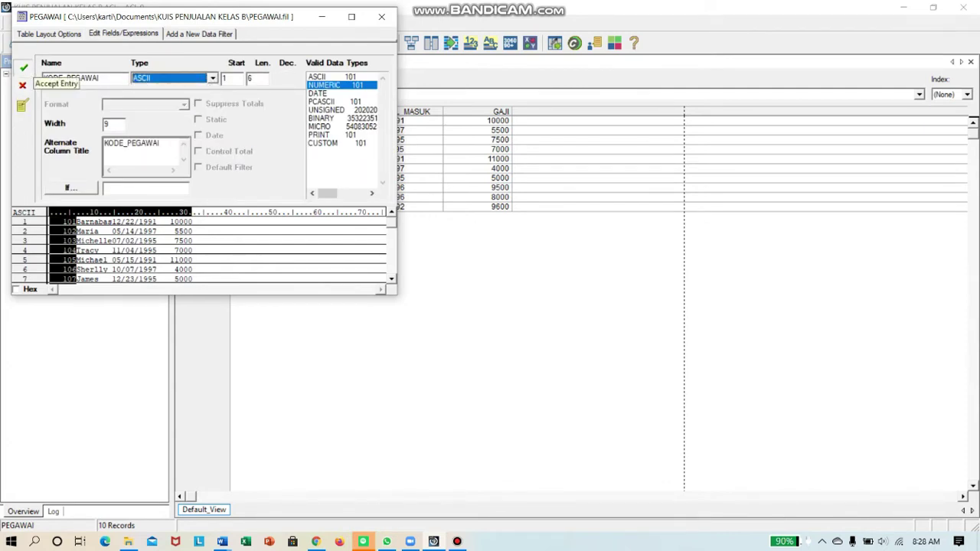
pyautogui.click(23, 68)
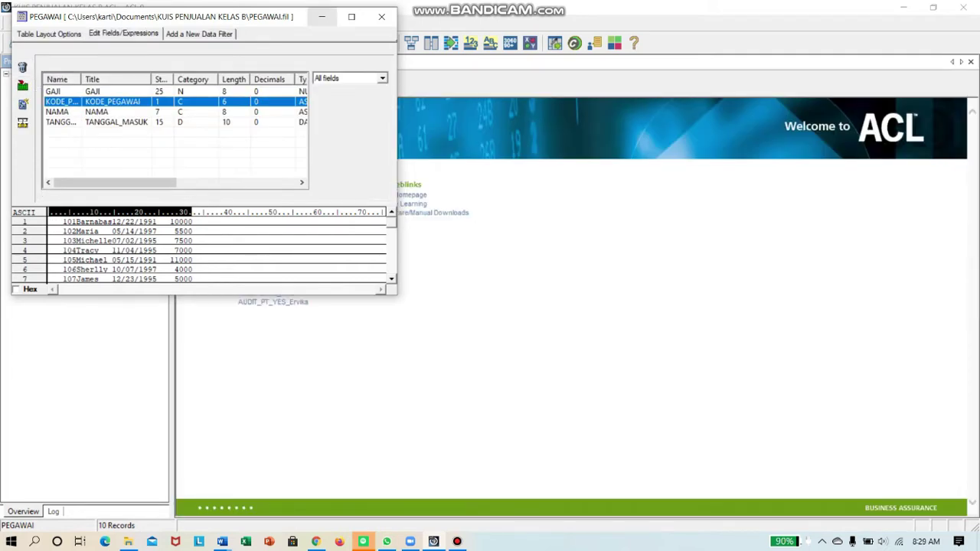
pyautogui.click(382, 17)
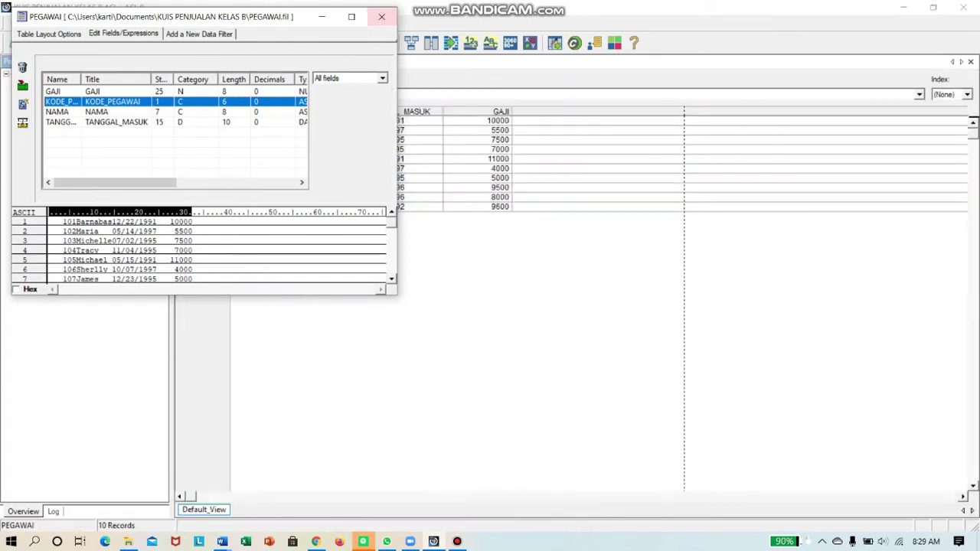
# - Open the PENJUALAN table and change its KODE_KONSUMEN field to the ASCII type in the table layout
pyautogui.doubleClick(59, 117)
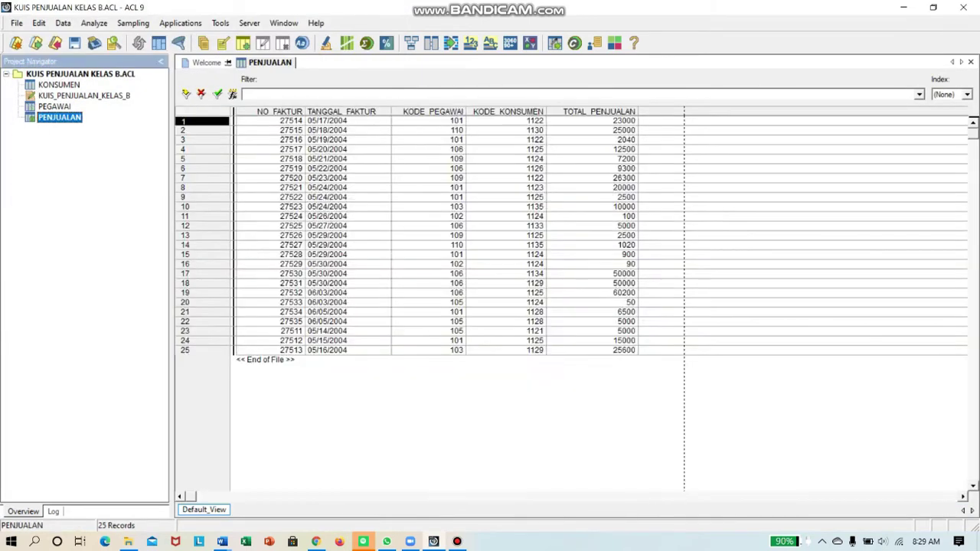
pyautogui.click(38, 23)
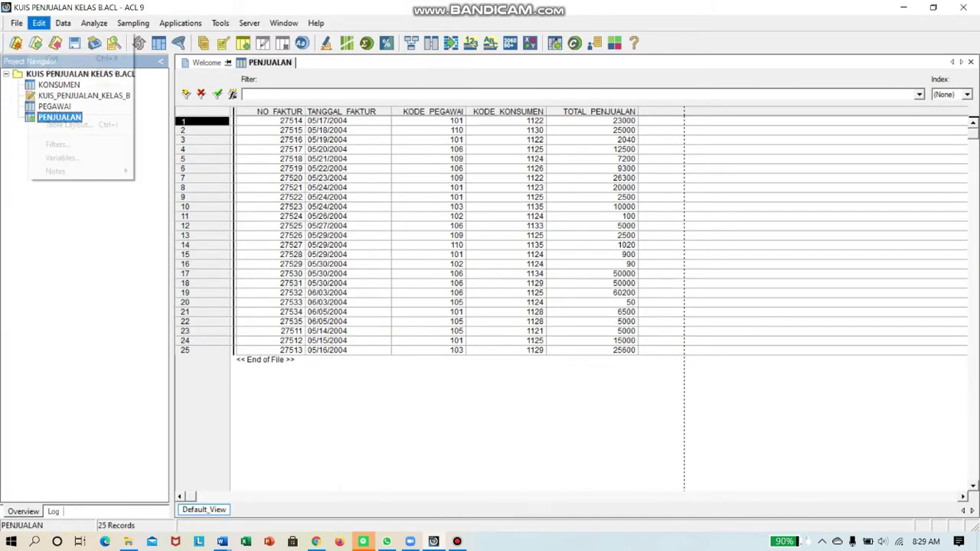
pyautogui.click(69, 124)
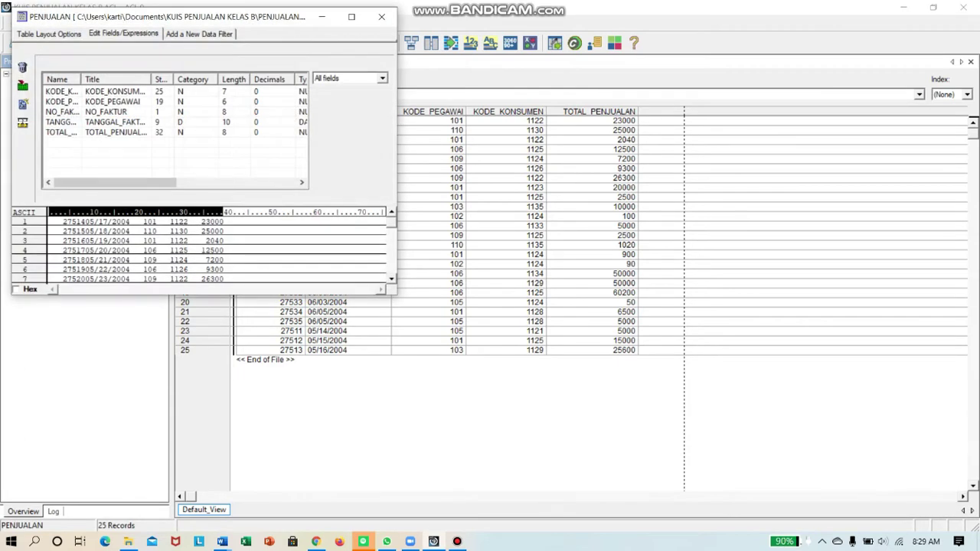
pyautogui.doubleClick(61, 91)
pyautogui.click(213, 78)
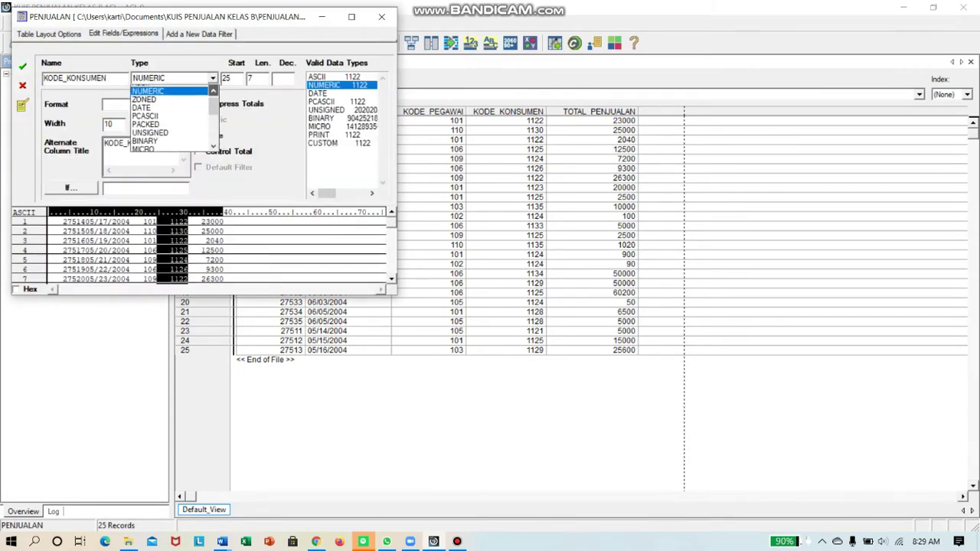
pyautogui.click(213, 91)
pyautogui.click(214, 91)
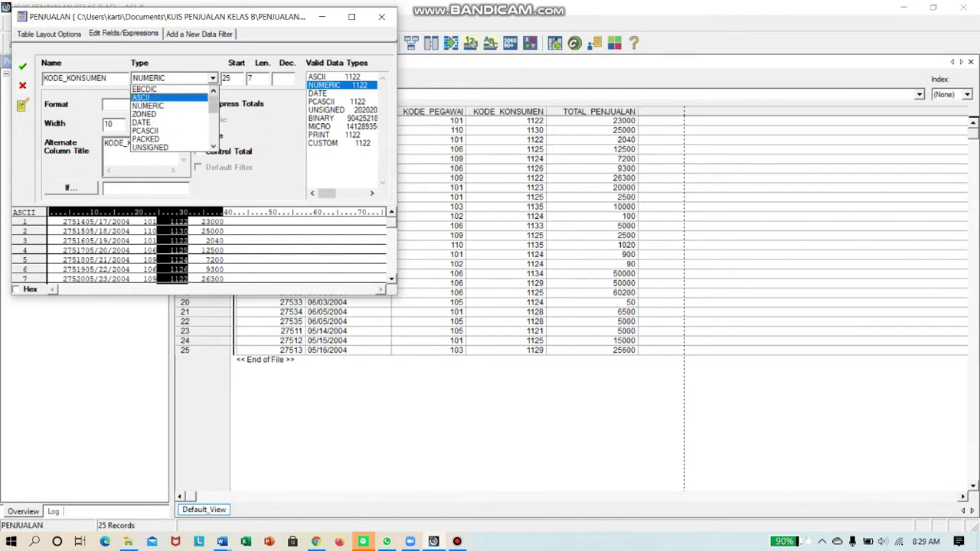
pyautogui.click(141, 97)
pyautogui.click(22, 66)
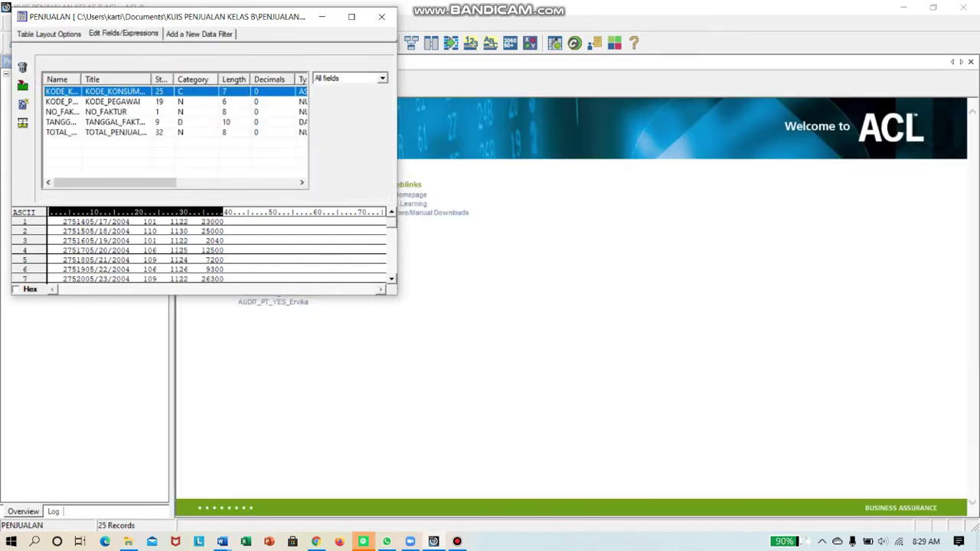
# - Change the KODE_PEGAWAI field in the PENJUALAN table layout to the ASCII type
pyautogui.doubleClick(62, 101)
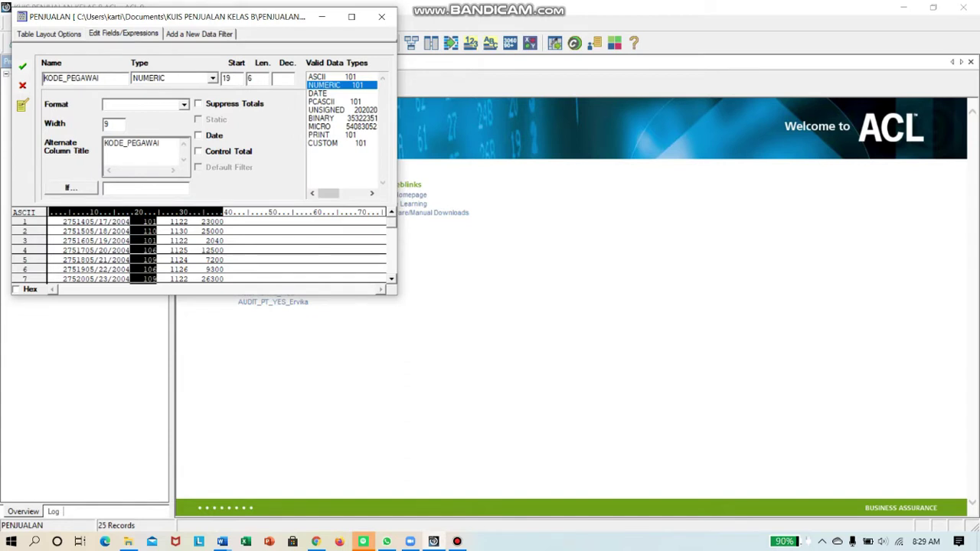
pyautogui.click(213, 78)
pyautogui.click(214, 90)
pyautogui.click(214, 90)
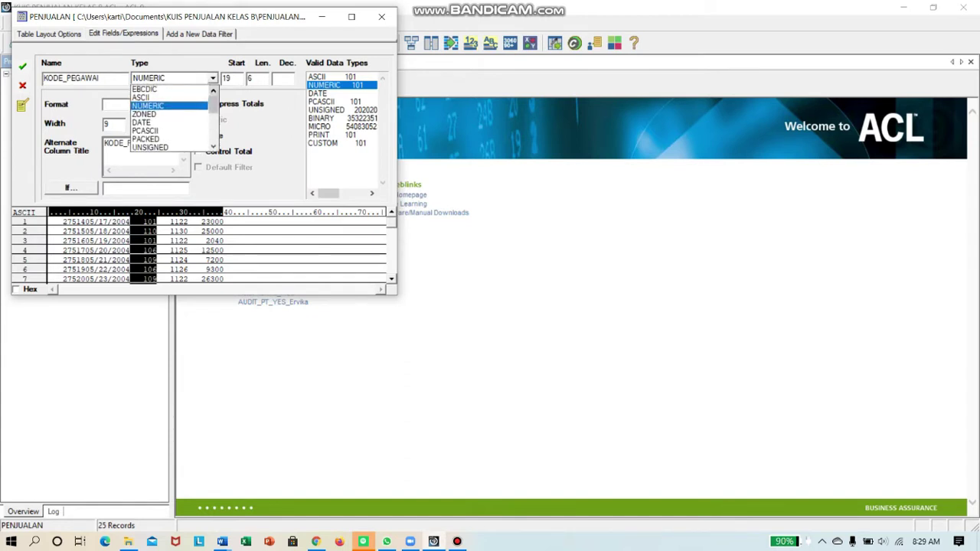
pyautogui.click(141, 97)
pyautogui.click(23, 67)
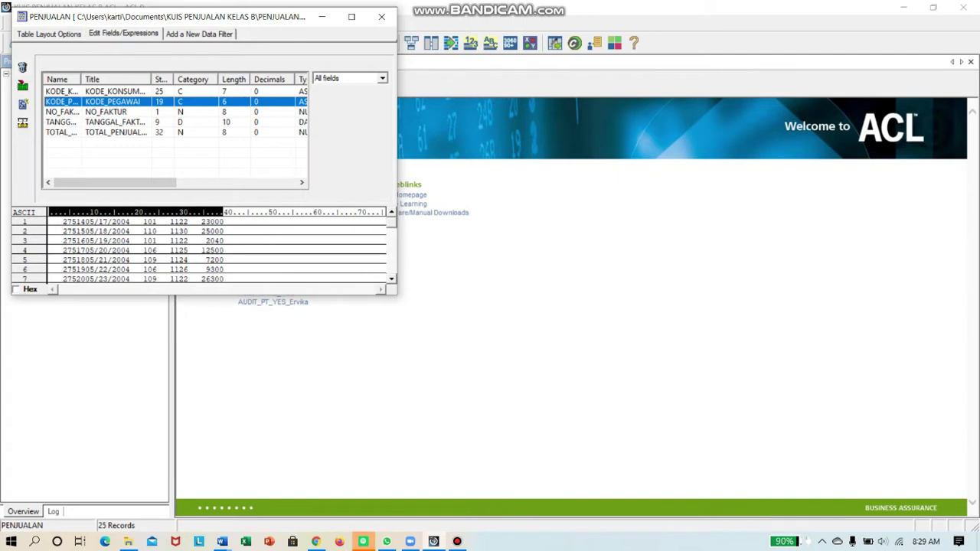
# - Change the NO_FAKTUR field in the PENJUALAN table layout to the ASCII type and close the layout
pyautogui.doubleClick(65, 111)
pyautogui.click(212, 78)
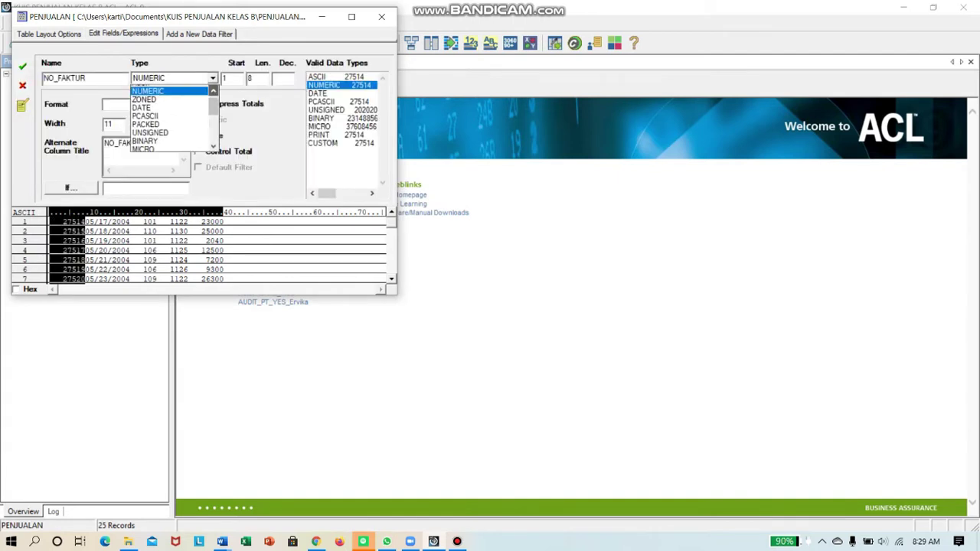
pyautogui.scroll(1, 177, 100)
pyautogui.click(144, 96)
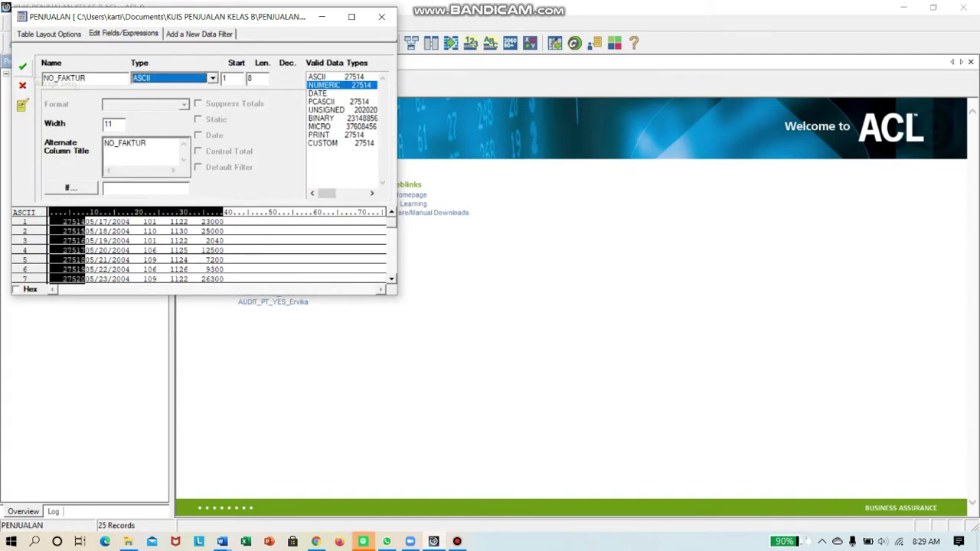
pyautogui.click(22, 66)
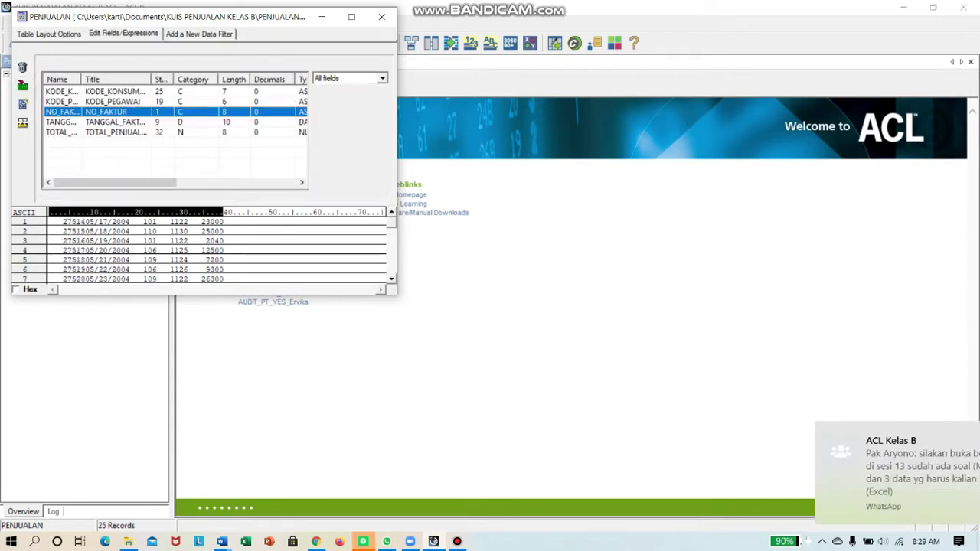
pyautogui.click(381, 16)
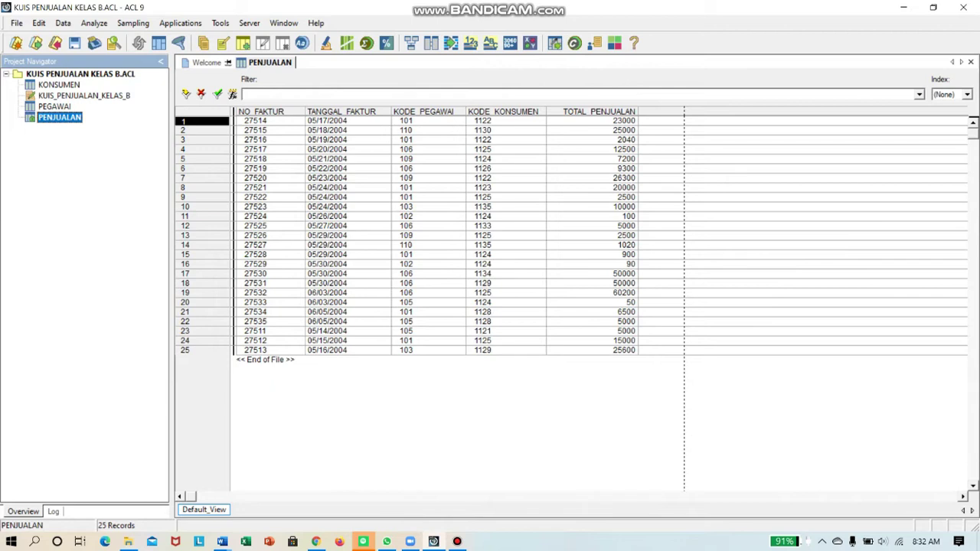
# - Add a new expression field to the PENJUALAN table layout and name it Potongan Penjualan
pyautogui.hotkey('alt', 'e')
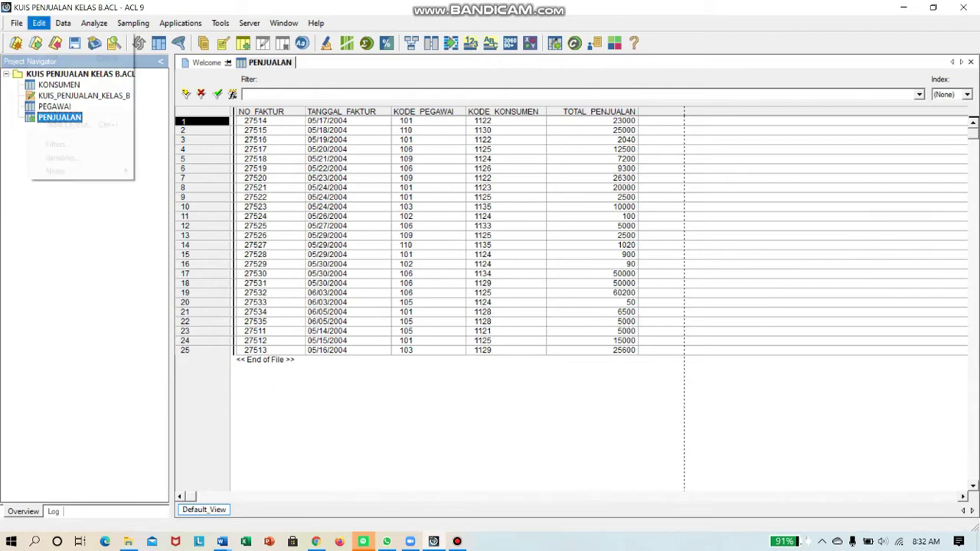
pyautogui.click(69, 124)
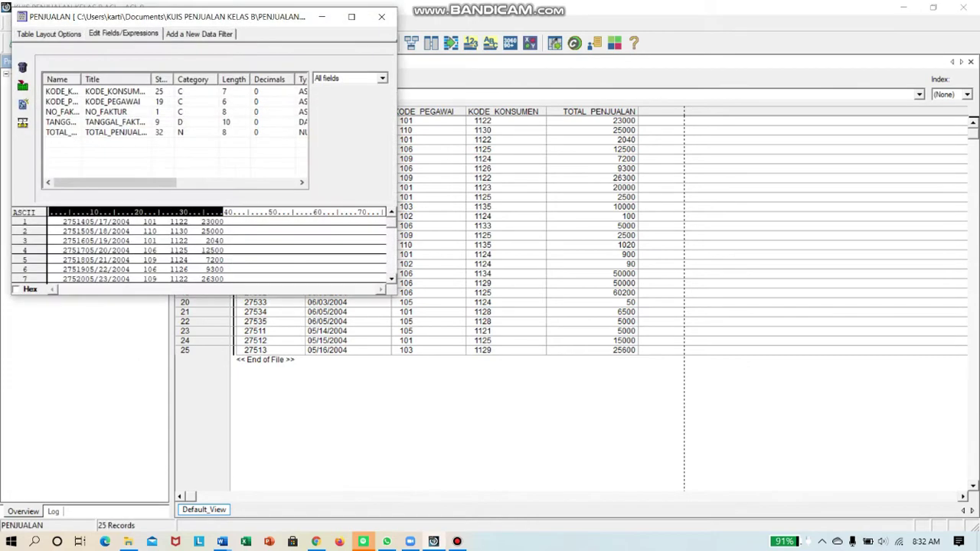
pyautogui.click(23, 104)
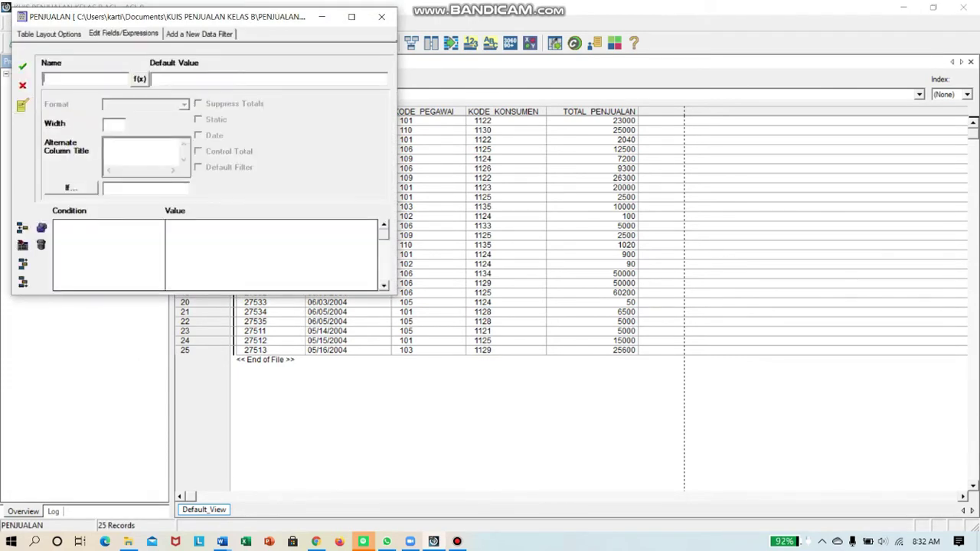
pyautogui.write('p0')
pyautogui.press('BackSpace')
pyautogui.press('BackSpace')
pyautogui.write('Potongan Pen')
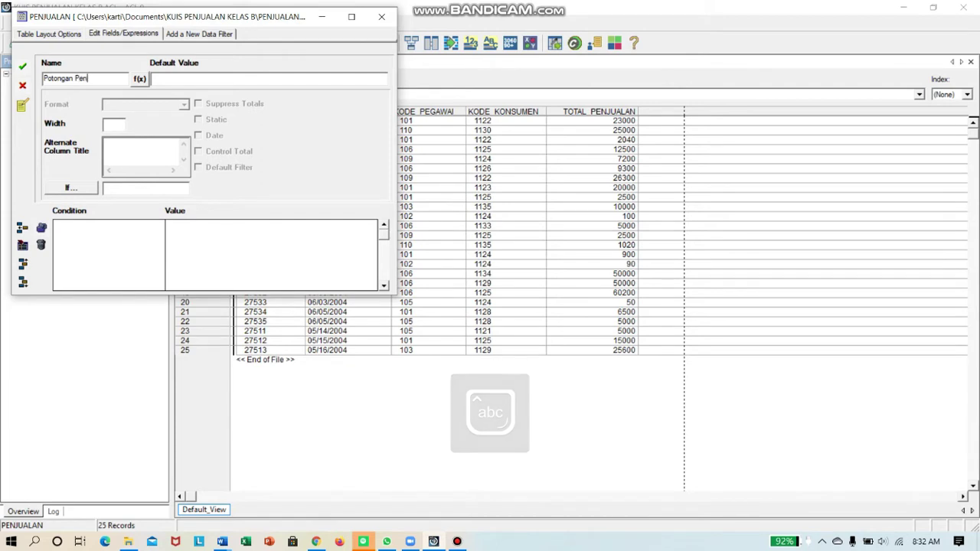
pyautogui.write('jualan')
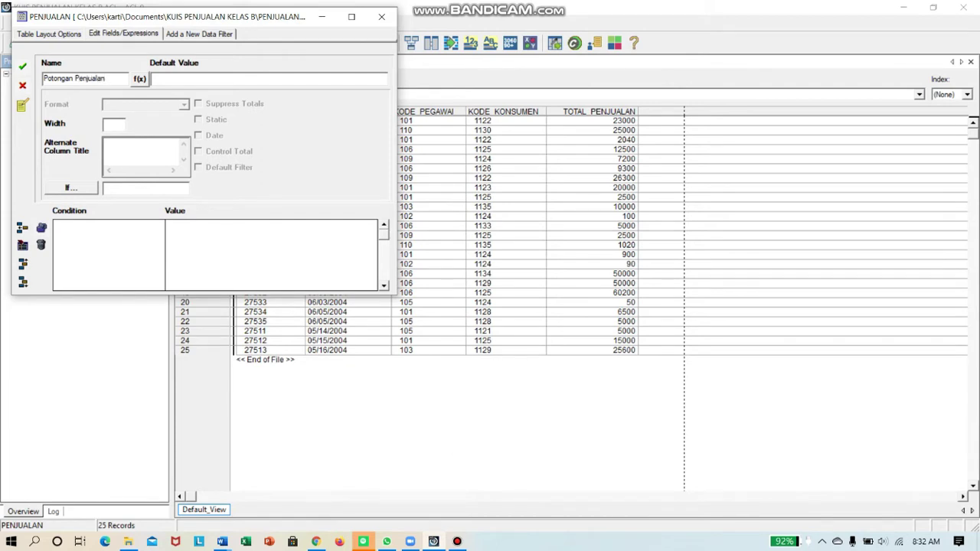
# - Define the Potongan Penjualan default value as ( TOTAL_PENJUALAN * 10) / 100, verify the expression, accept the field and close the layout
pyautogui.click(139, 78)
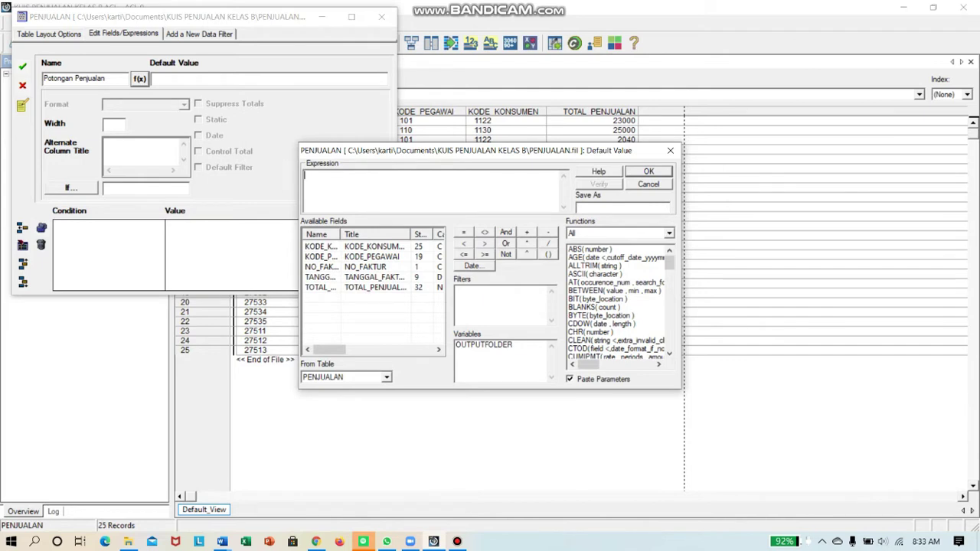
pyautogui.click(548, 254)
pyautogui.doubleClick(368, 288)
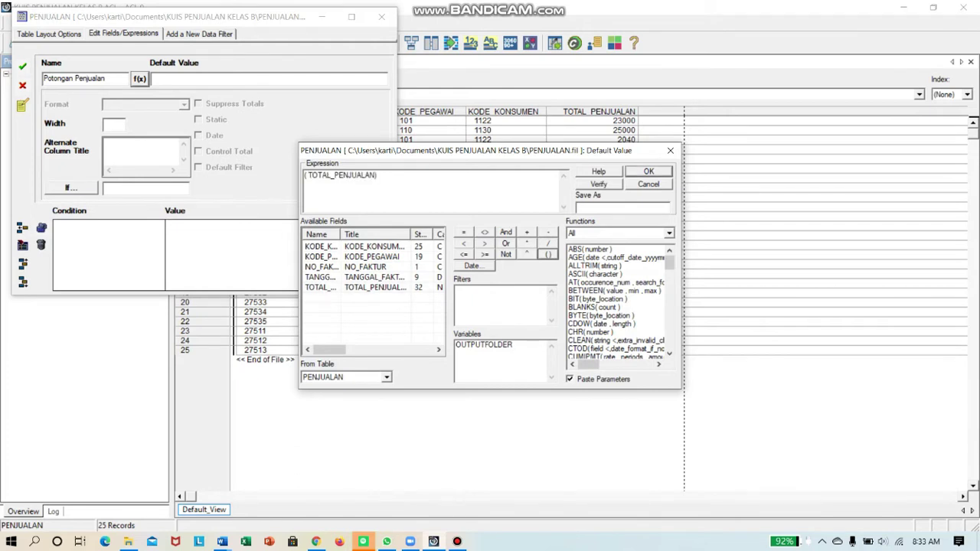
pyautogui.click(527, 243)
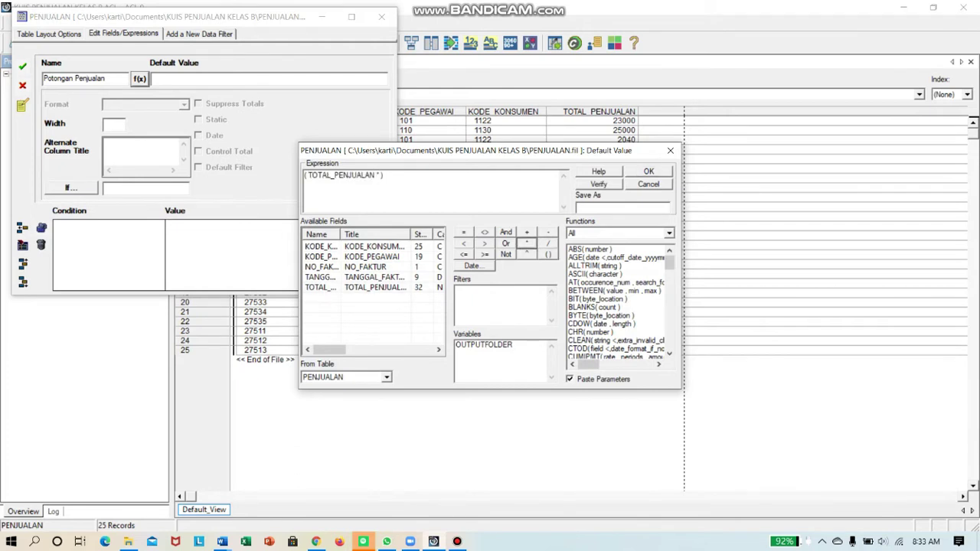
pyautogui.write('10')
pyautogui.click(548, 243)
pyautogui.write('100')
pyautogui.click(599, 184)
pyautogui.click(517, 314)
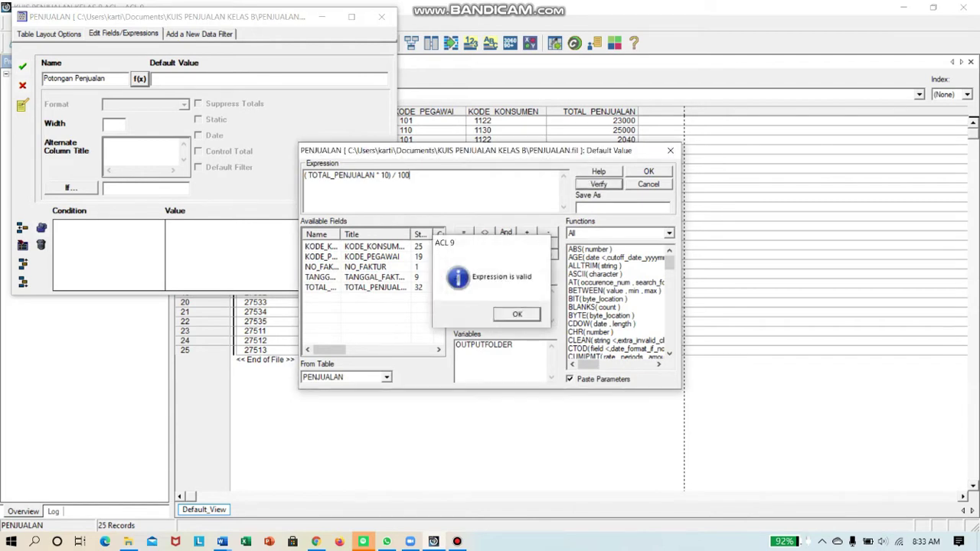
pyautogui.click(649, 170)
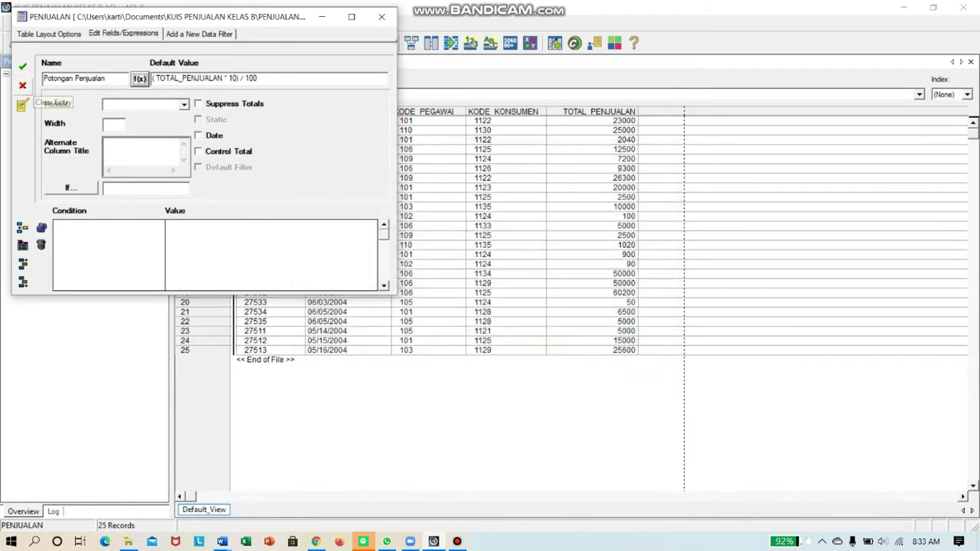
pyautogui.click(23, 67)
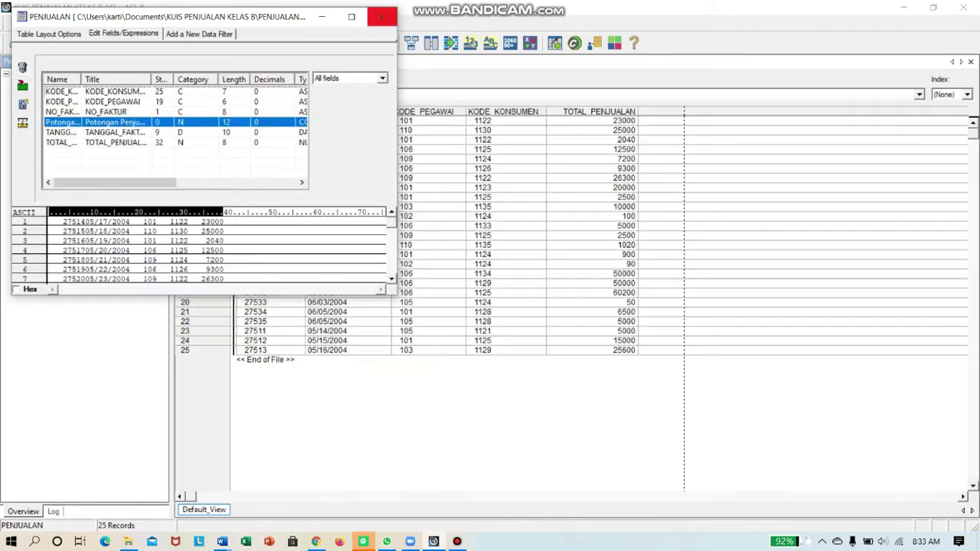
pyautogui.click(381, 16)
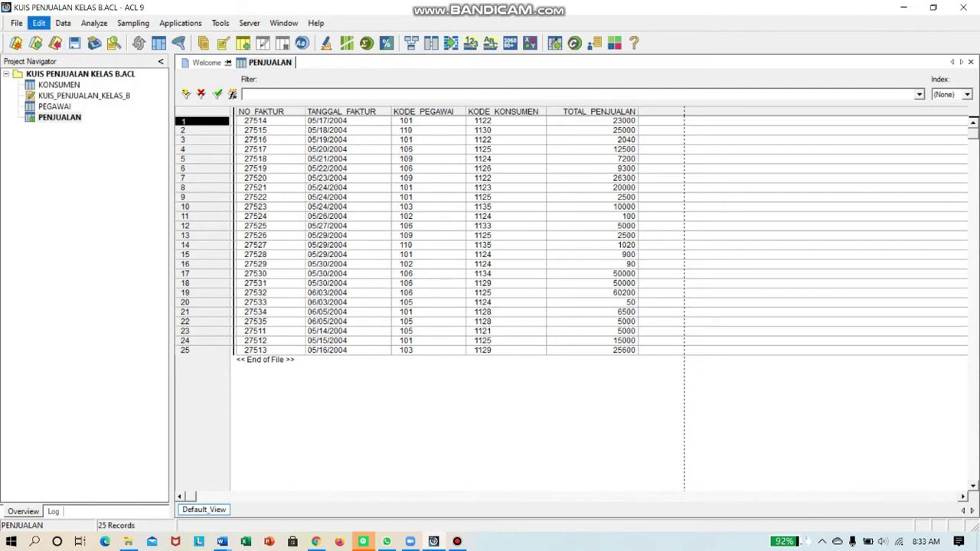
# - Reopen the PENJUALAN table layout and add a new expression field named Penjualan Bersih
pyautogui.click(38, 23)
pyautogui.click(58, 123)
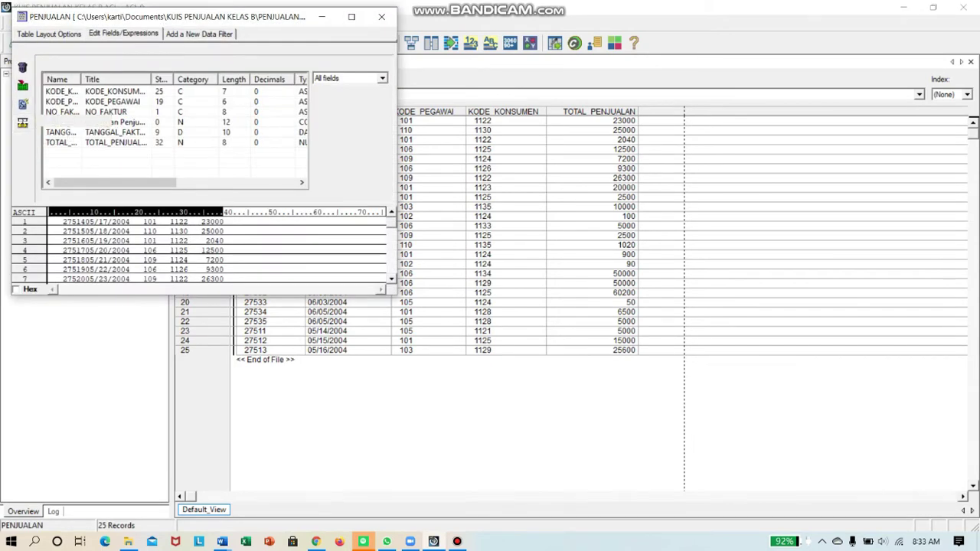
pyautogui.click(23, 104)
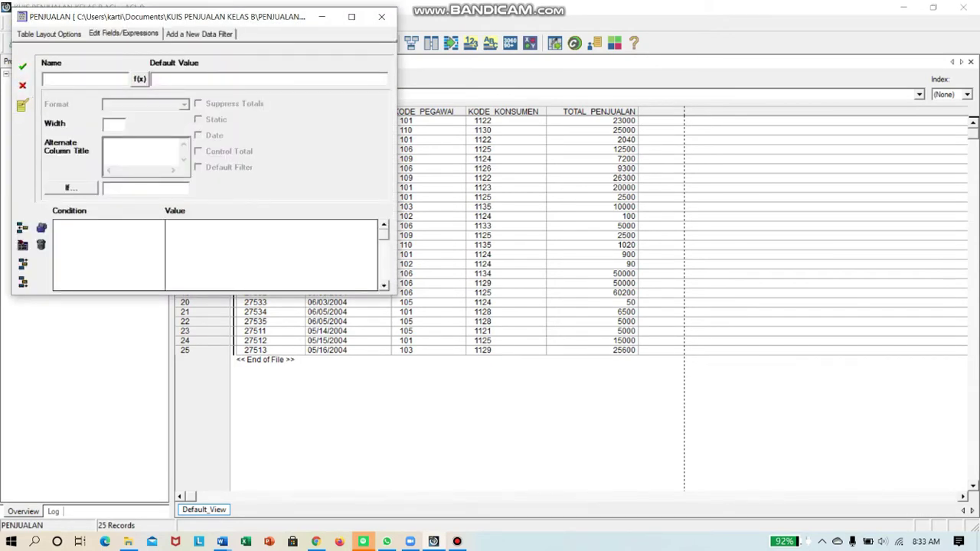
pyautogui.write('Penjualan B')
pyautogui.press('BackSpace')
pyautogui.write('_Ber')
pyautogui.press('BackSpace')
pyautogui.press('BackSpace')
pyautogui.press('BackSpace')
pyautogui.write('Bersih')
# - Define the Penjualan Bersih default value as TOTAL_PENJUALAN - Potongan_Penjualan, verify the expression, accept the field and close the layout
pyautogui.click(140, 78)
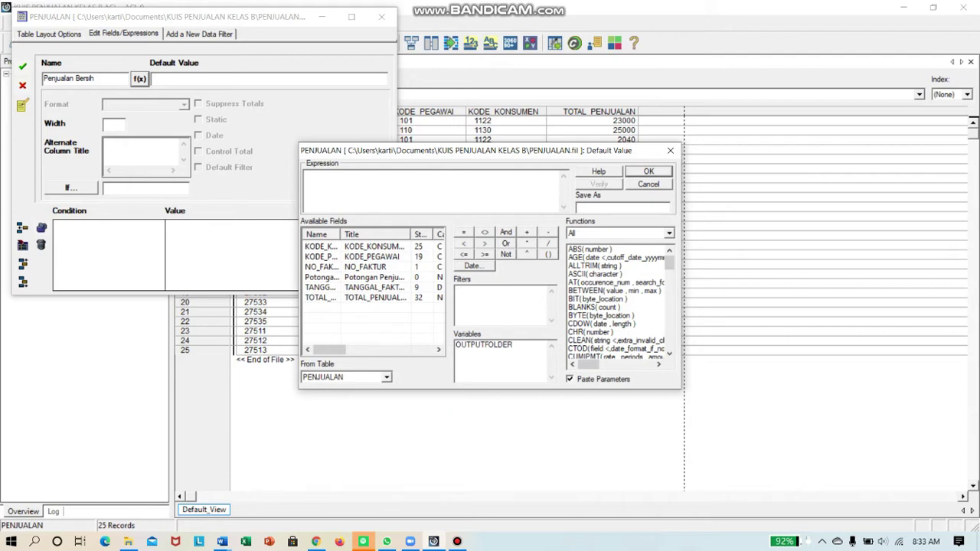
pyautogui.doubleClick(322, 297)
pyautogui.click(548, 233)
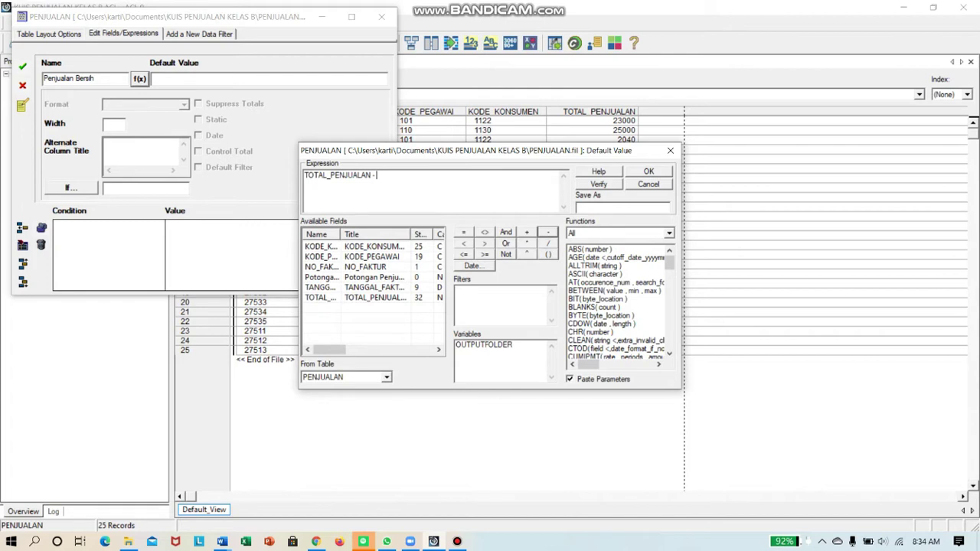
pyautogui.doubleClick(321, 277)
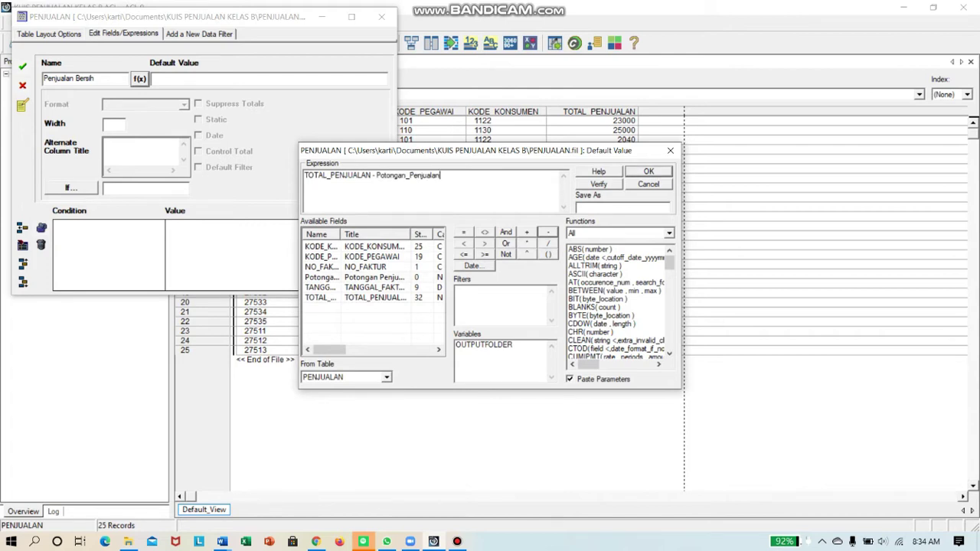
pyautogui.click(599, 184)
pyautogui.click(495, 314)
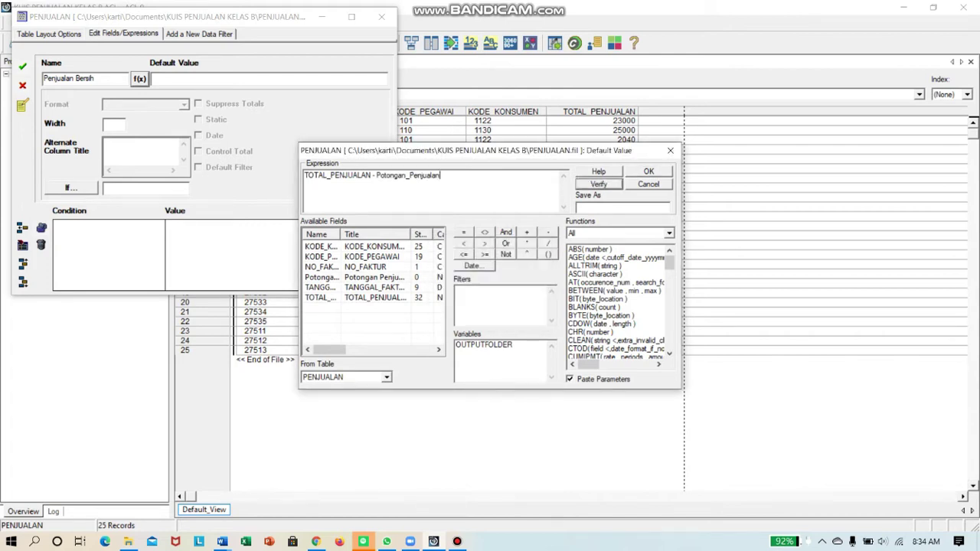
pyautogui.click(648, 171)
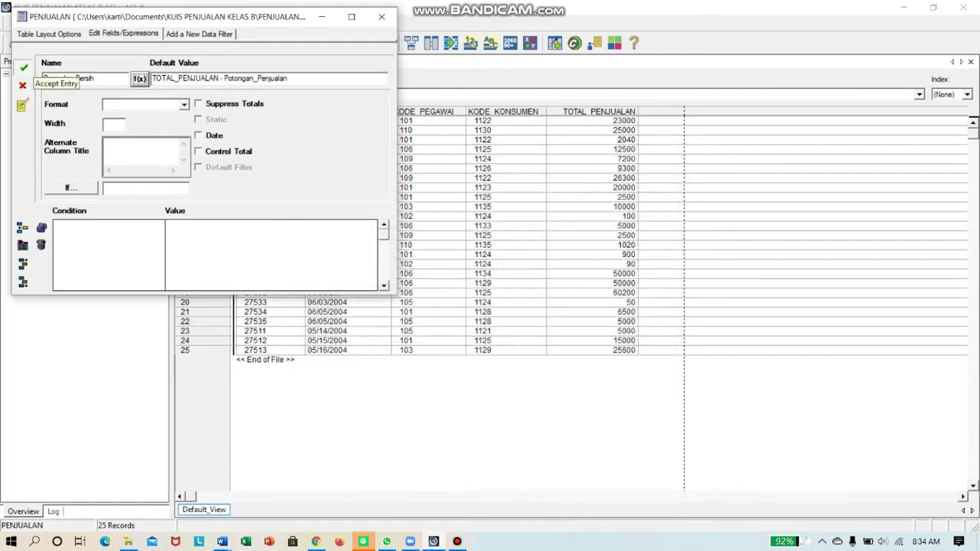
pyautogui.click(22, 67)
pyautogui.click(381, 16)
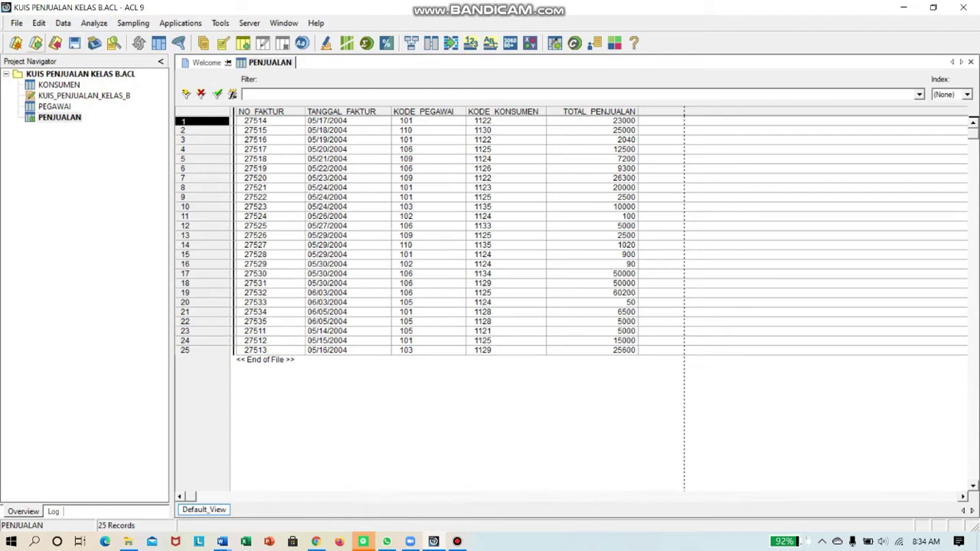
# - Extract the NO_FAKTUR, TANGGAL_FAKTUR, KODE_PEGAWAI, KODE_KONSUMEN and Penjualan_Bersih fields, in that order, from PENJUALAN to a new table named Penjualan Bersih
pyautogui.click(63, 23)
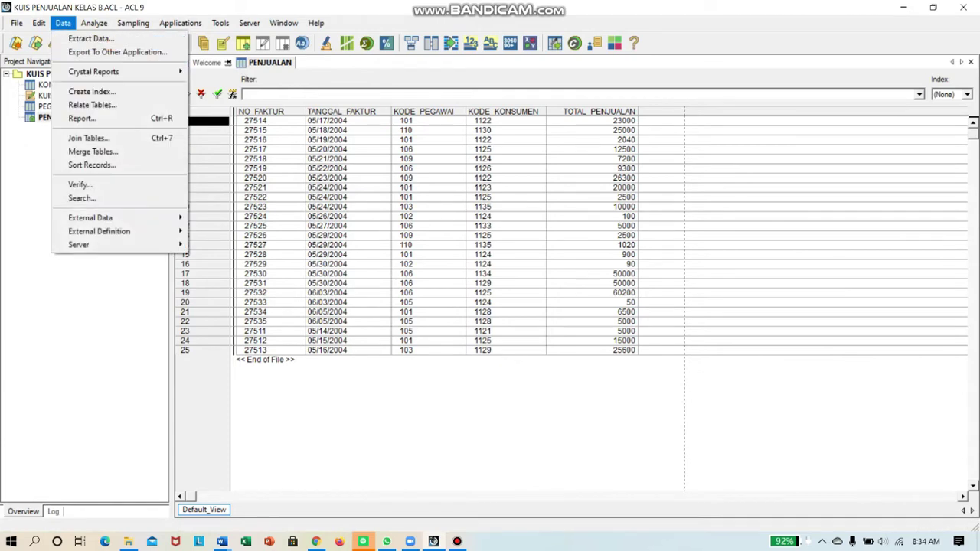
pyautogui.click(90, 38)
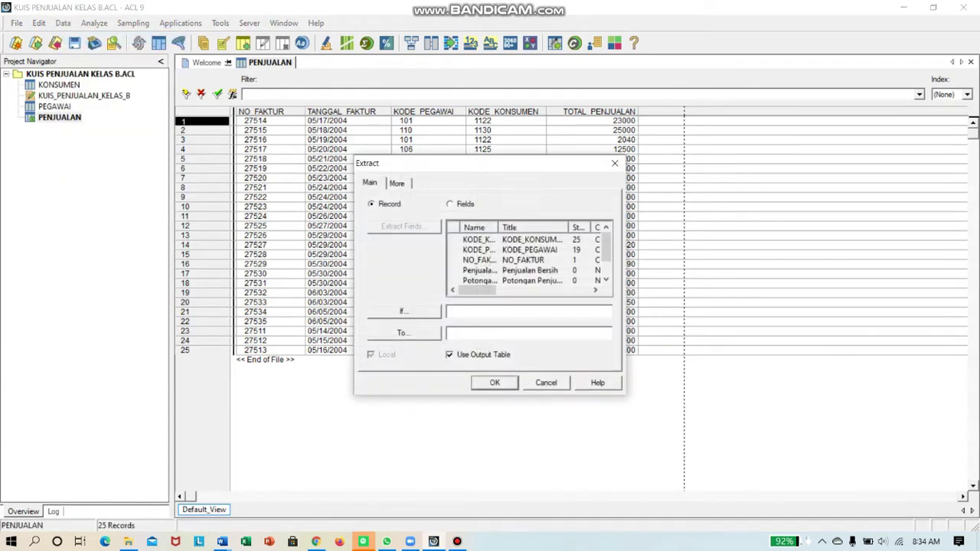
pyautogui.click(450, 204)
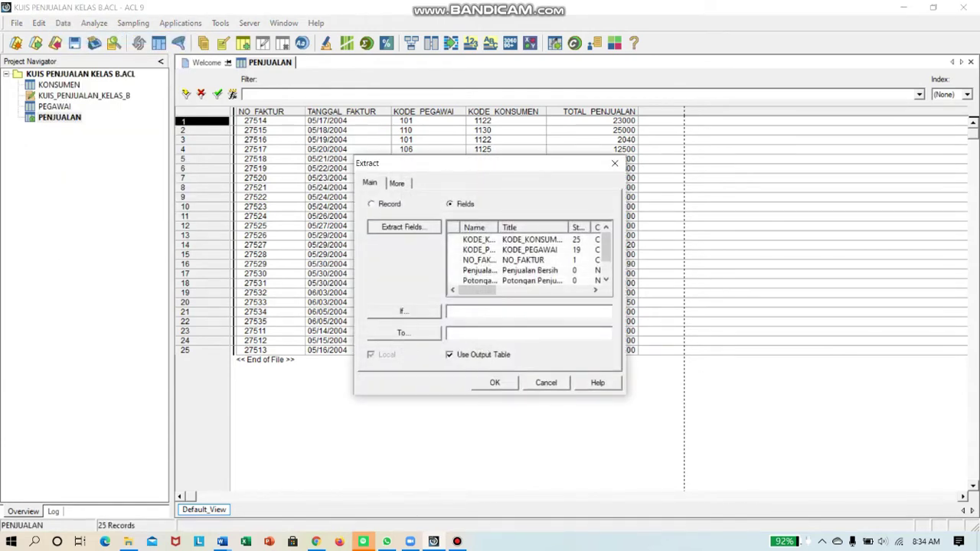
pyautogui.click(404, 227)
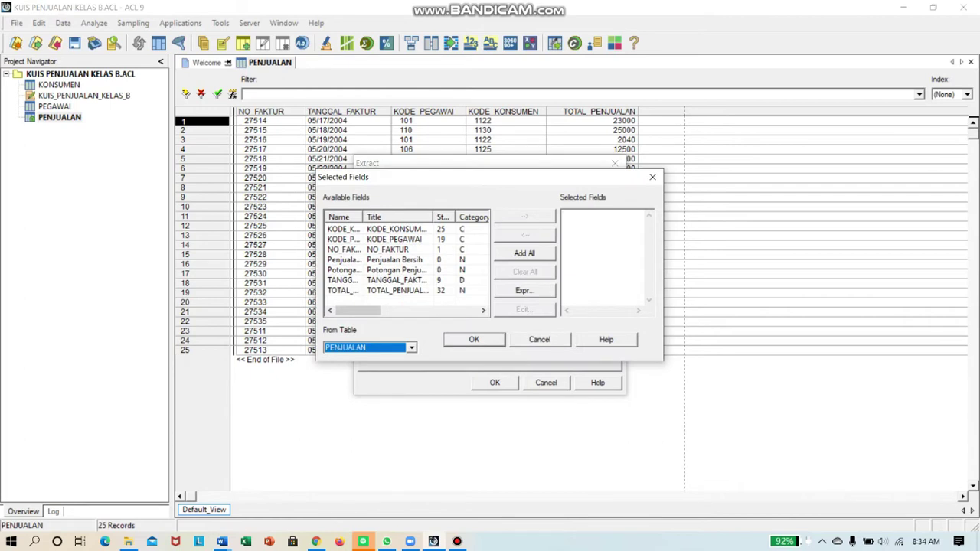
pyautogui.doubleClick(389, 250)
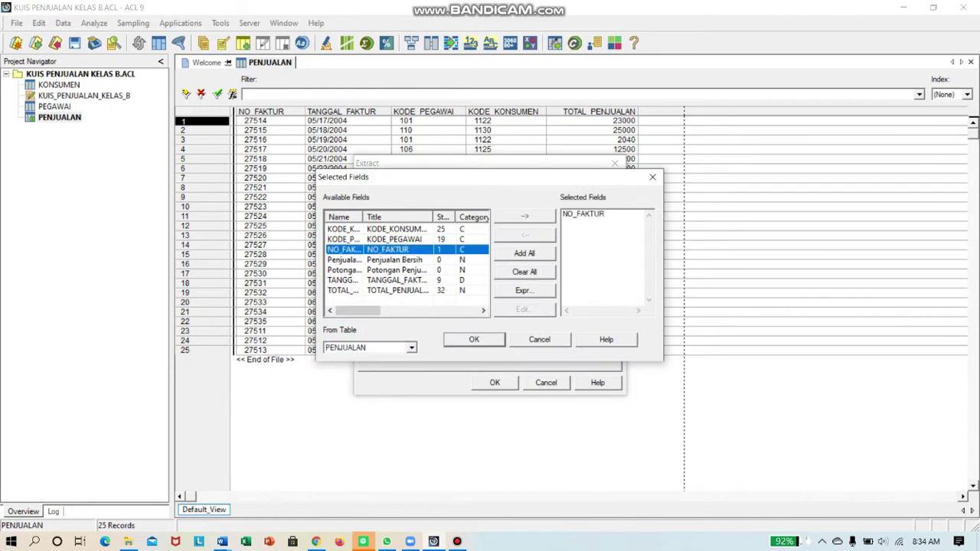
pyautogui.doubleClick(388, 280)
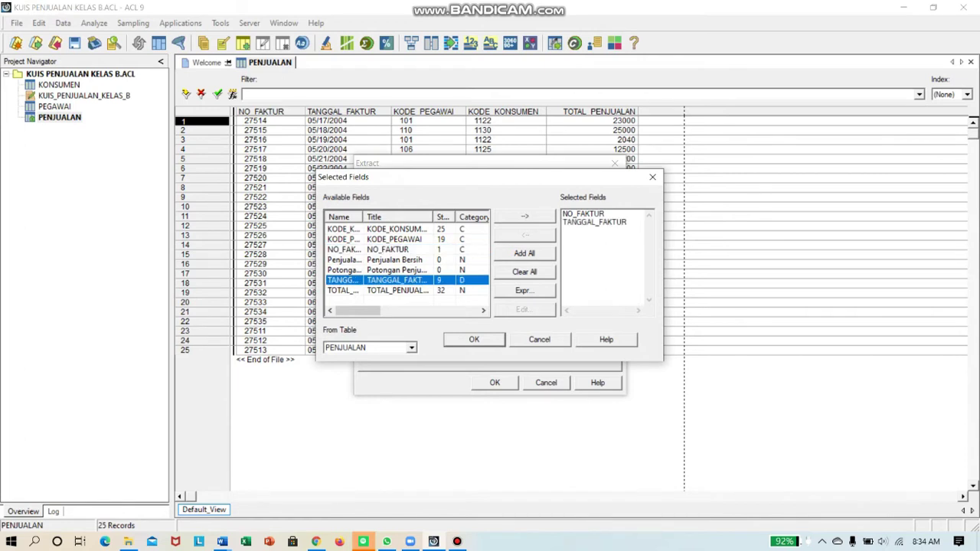
pyautogui.doubleClick(388, 239)
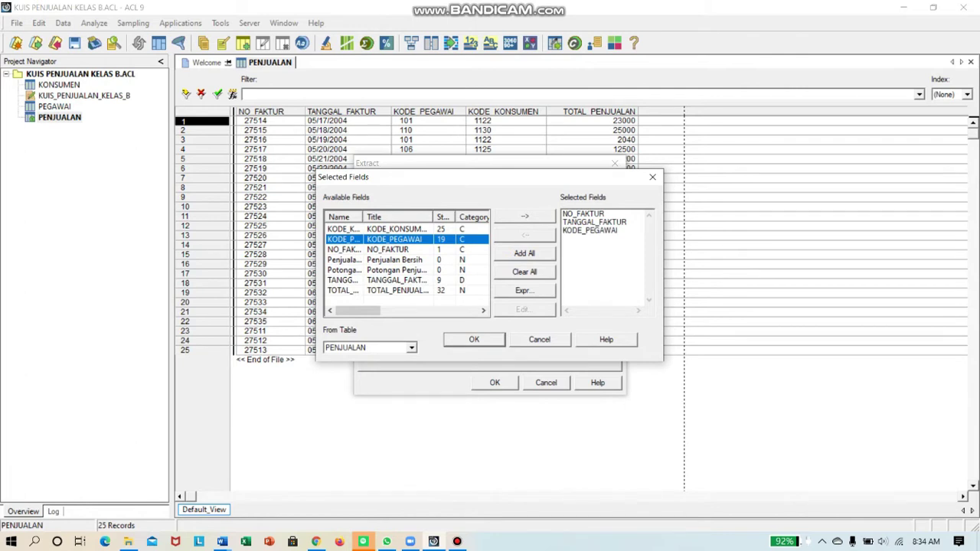
pyautogui.doubleClick(389, 229)
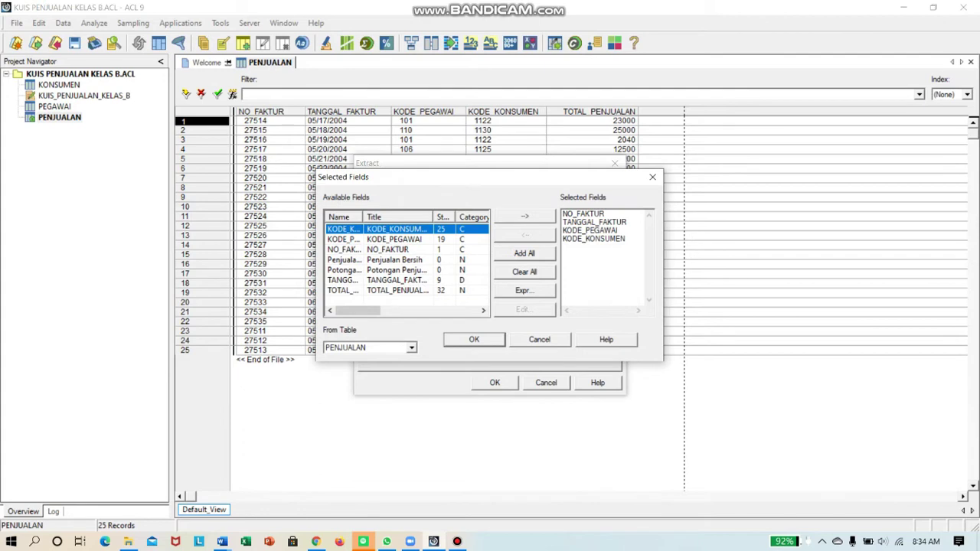
pyautogui.doubleClick(388, 260)
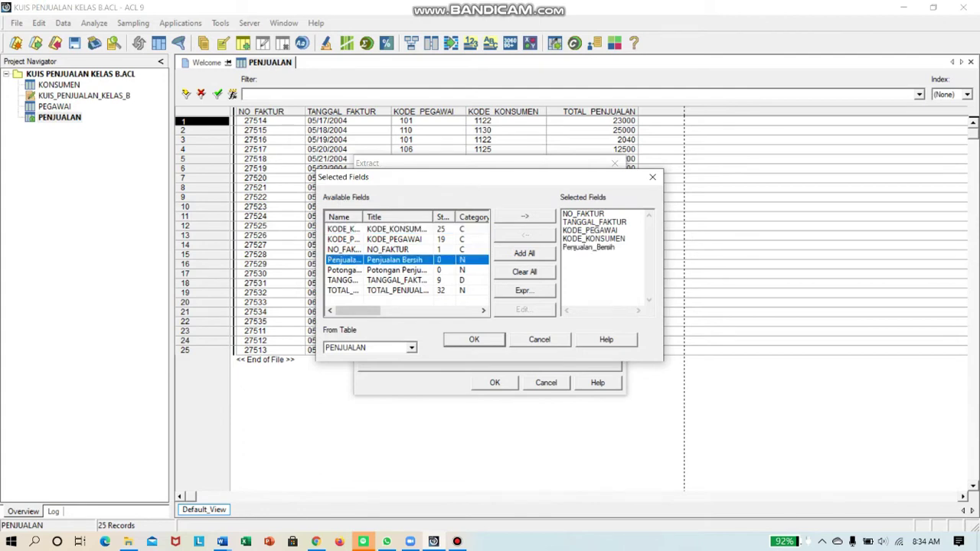
pyautogui.press('Tab')
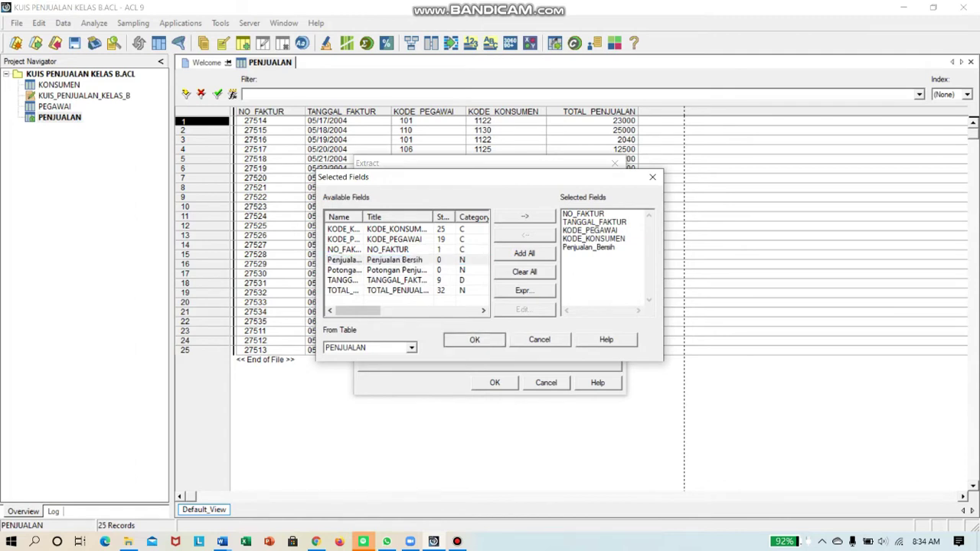
pyautogui.press('Return')
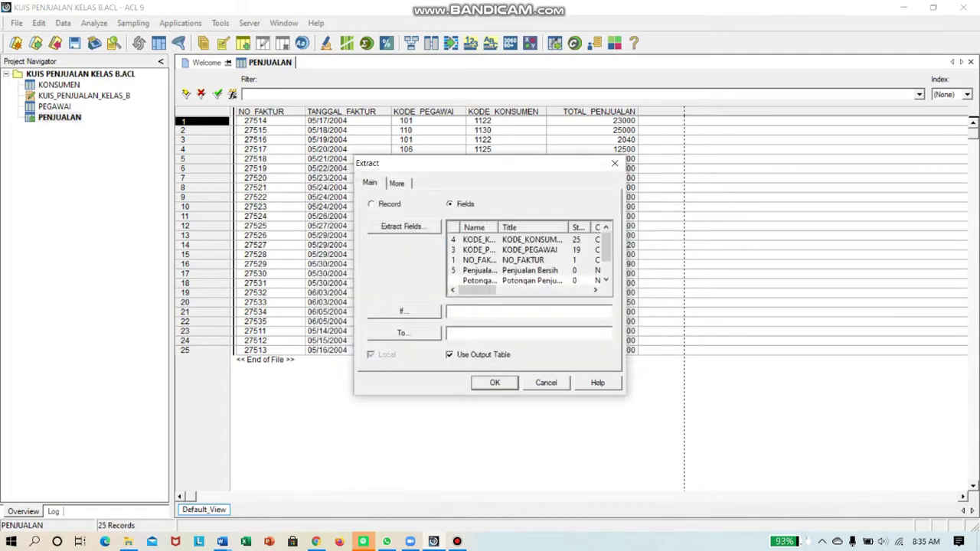
pyautogui.write('Penjualan Bersih')
pyautogui.press('Return')
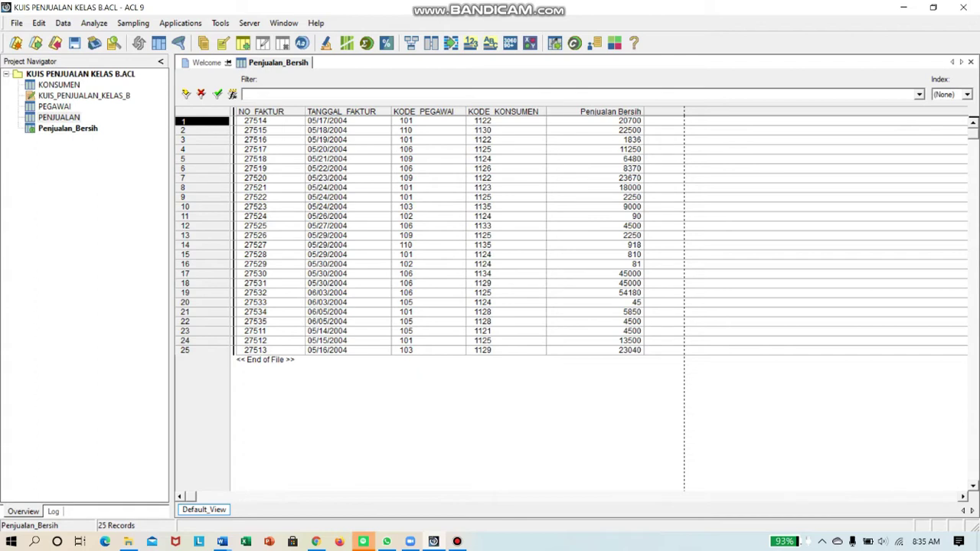
# - Open the table layout of Penjualan_Bersih and add a new expression field named Kode_Pegawai1
pyautogui.click(68, 128)
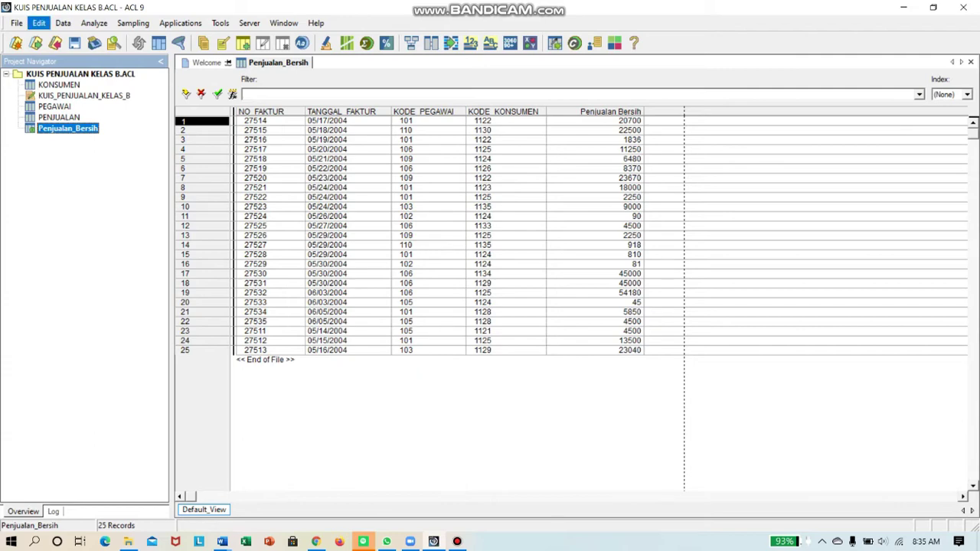
pyautogui.click(39, 22)
pyautogui.click(48, 123)
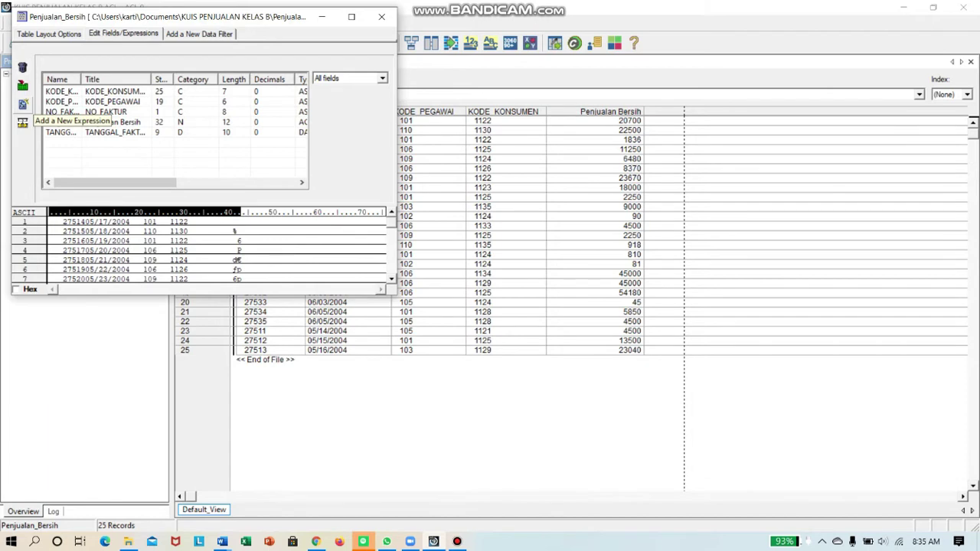
pyautogui.click(22, 122)
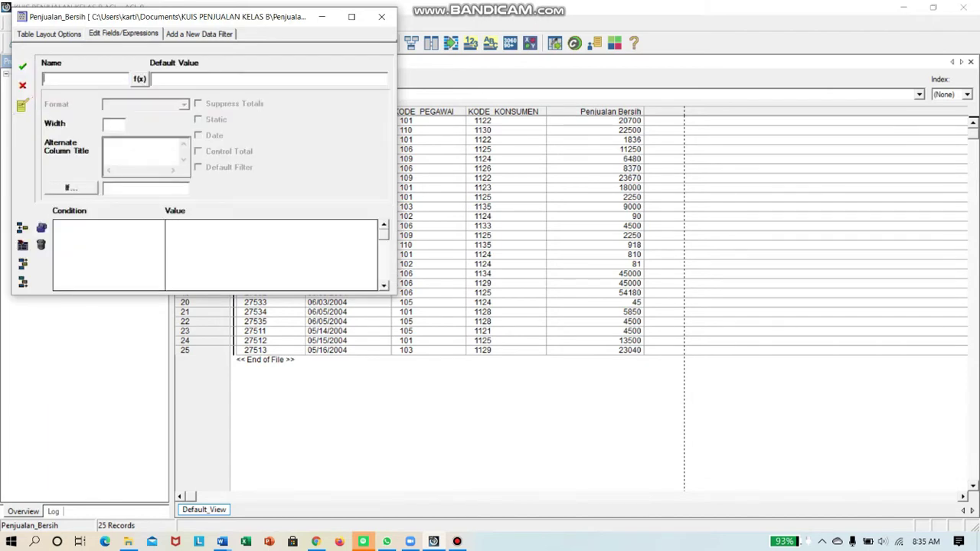
pyautogui.press('capslock')
pyautogui.write('k')
pyautogui.press('BackSpace')
pyautogui.write('K')
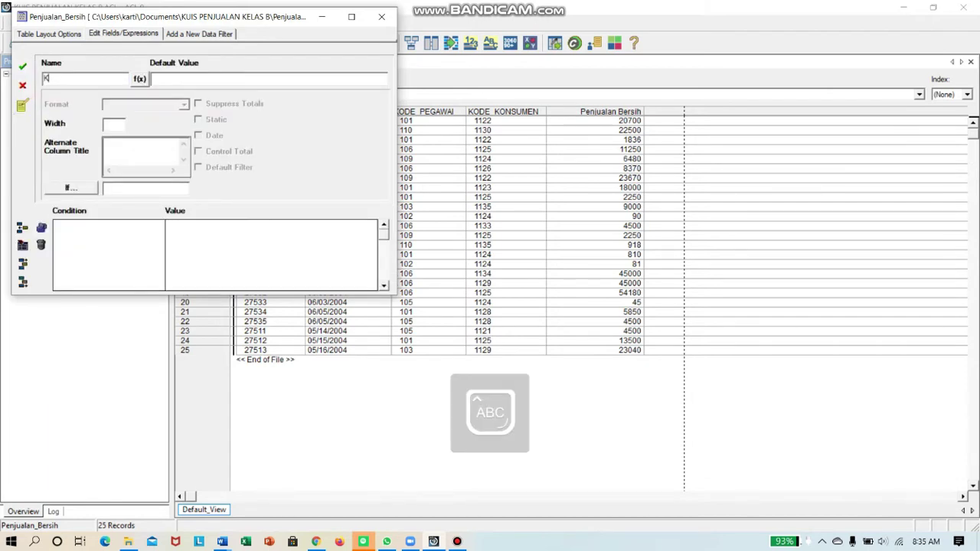
pyautogui.press('capslock')
pyautogui.write('ode_Pegawai1')
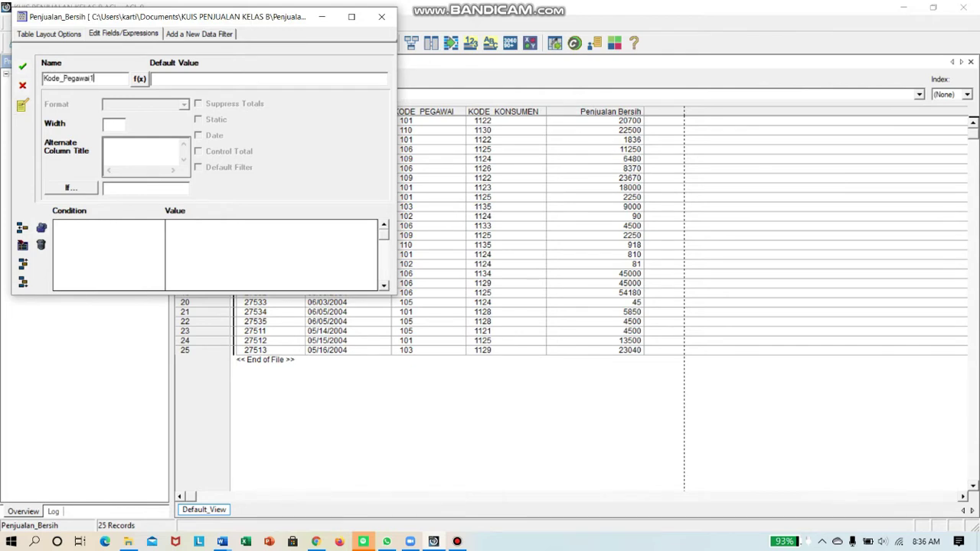
# - Build the Kode_Pegawai1 default value expression with the SUBSTR function, using ALLTRIM of KODE_PEGAWAI as its string argument
pyautogui.click(139, 79)
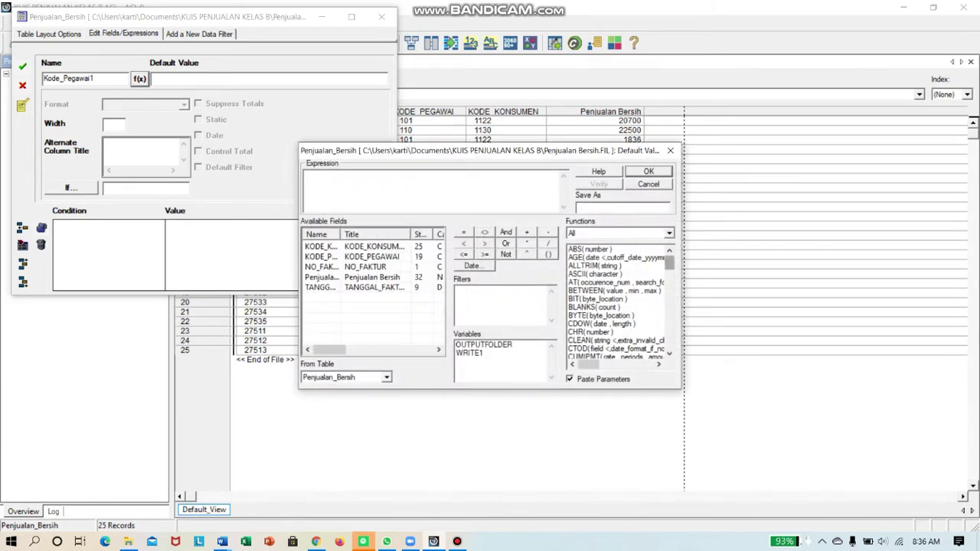
pyautogui.scroll(-20, 617, 303)
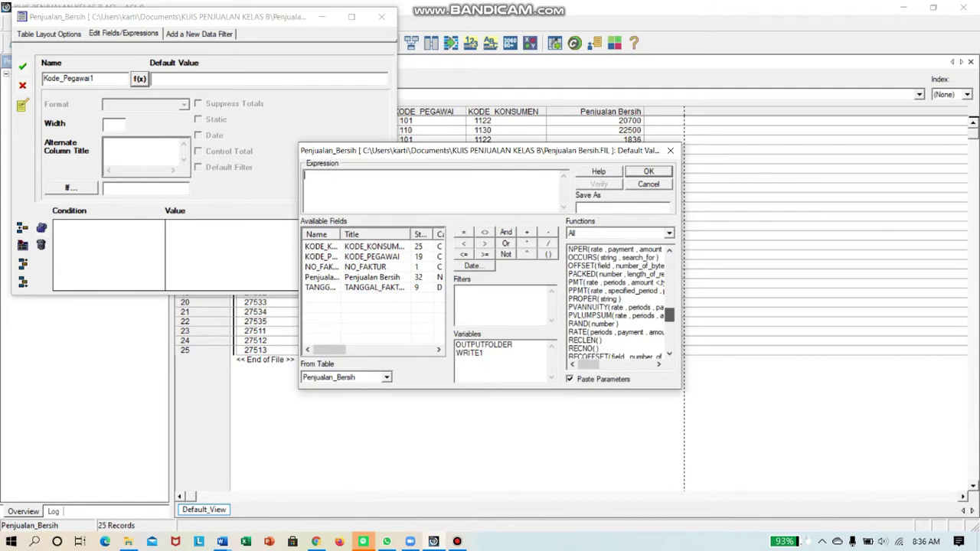
pyautogui.scroll(-7, 617, 302)
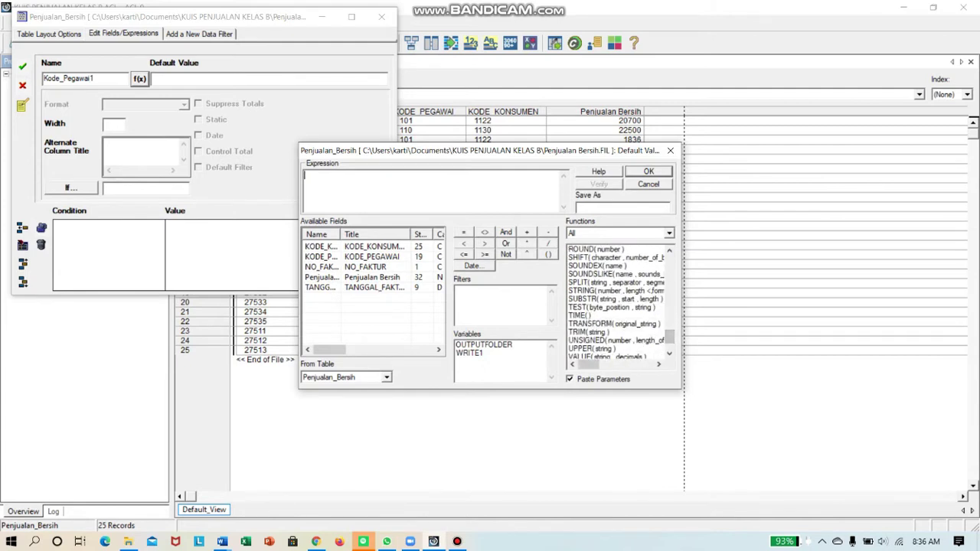
pyautogui.doubleClick(612, 299)
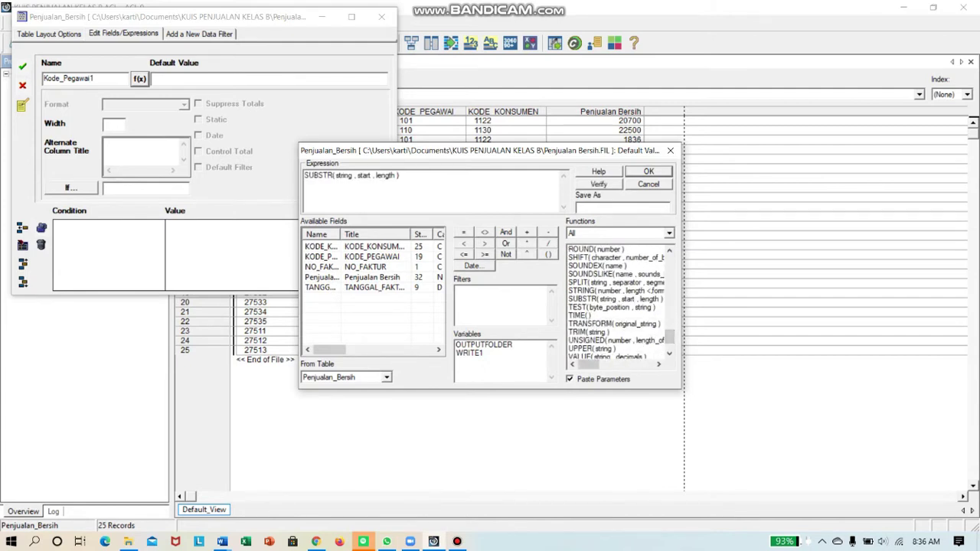
pyautogui.moveTo(352, 175); pyautogui.dragTo(335, 175)
pyautogui.moveTo(669, 336); pyautogui.dragTo(669, 263)
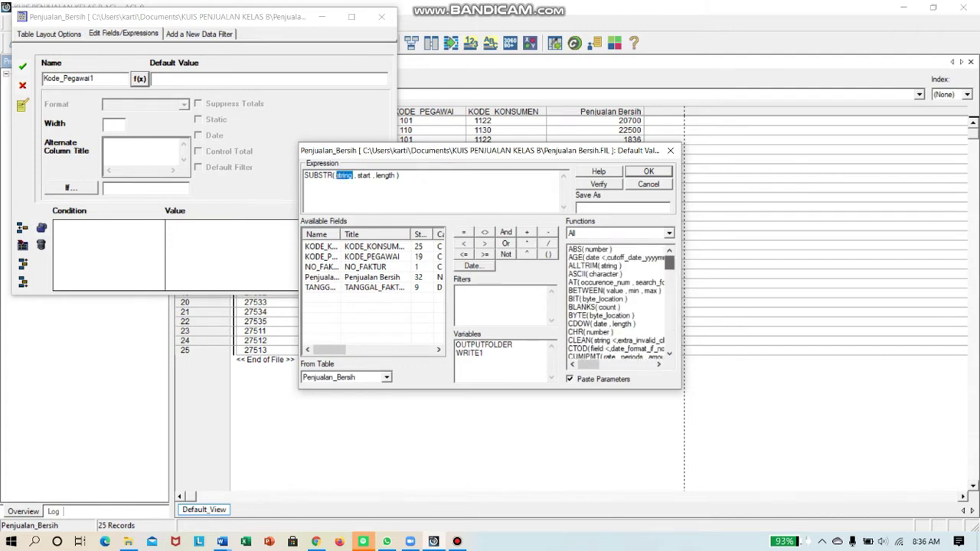
pyautogui.doubleClick(593, 266)
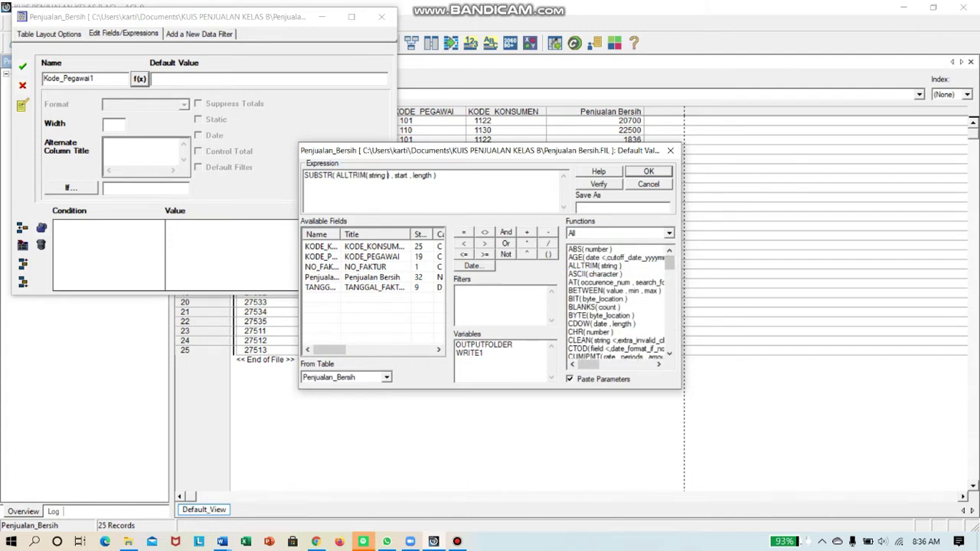
pyautogui.moveTo(387, 176); pyautogui.dragTo(369, 175)
pyautogui.doubleClick(360, 257)
# - Set the SUBSTR start argument to 1 and the length argument to 3 in the Kode_Pegawai1 expression
pyautogui.click(447, 175)
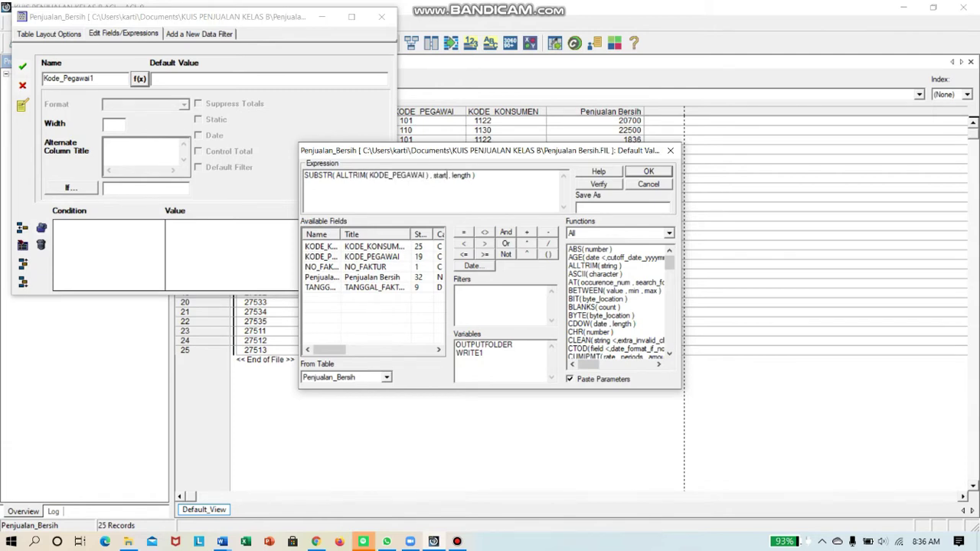
pyautogui.press('BackSpace')
pyautogui.press('BackSpace')
pyautogui.press('BackSpace')
pyautogui.press('BackSpace')
pyautogui.press('BackSpace')
pyautogui.write('1')
pyautogui.press('BackSpace')
pyautogui.press('BackSpace')
pyautogui.press('BackSpace')
pyautogui.press('BackSpace')
pyautogui.press('BackSpace')
pyautogui.press('BackSpace')
pyautogui.write('3')
# - Verify and confirm the expression, accept the Kode_Pegawai1 field and close the Penjualan_Bersih table layout
pyautogui.click(598, 184)
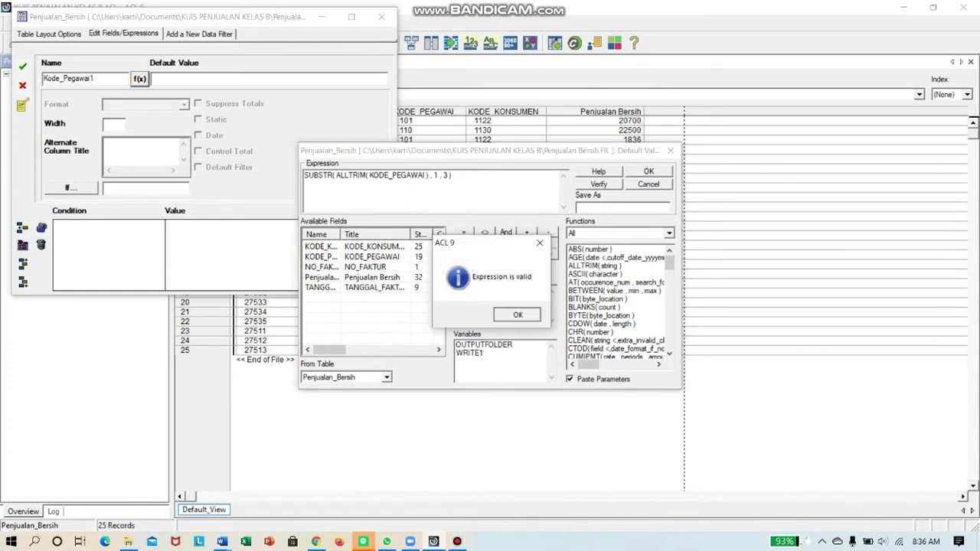
pyautogui.click(518, 315)
pyautogui.click(648, 171)
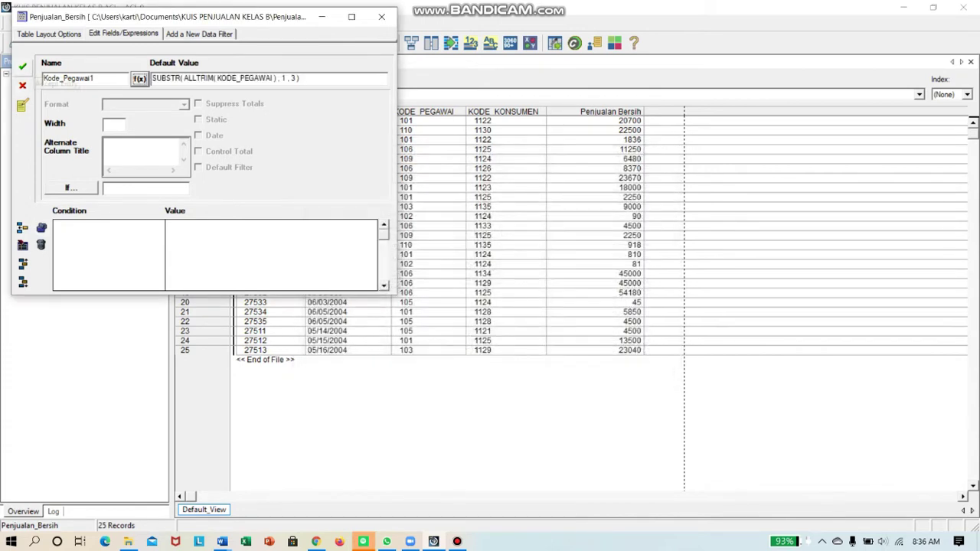
pyautogui.click(22, 66)
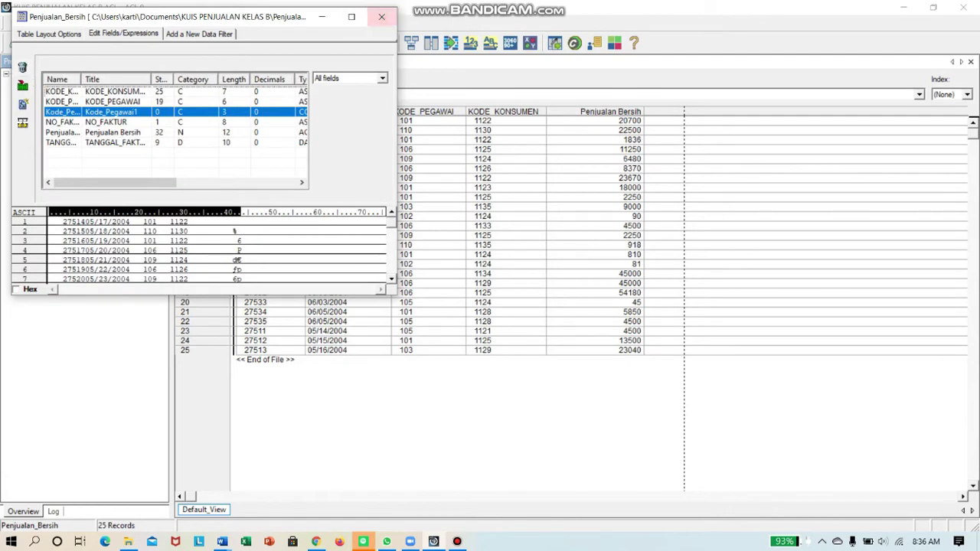
pyautogui.click(381, 17)
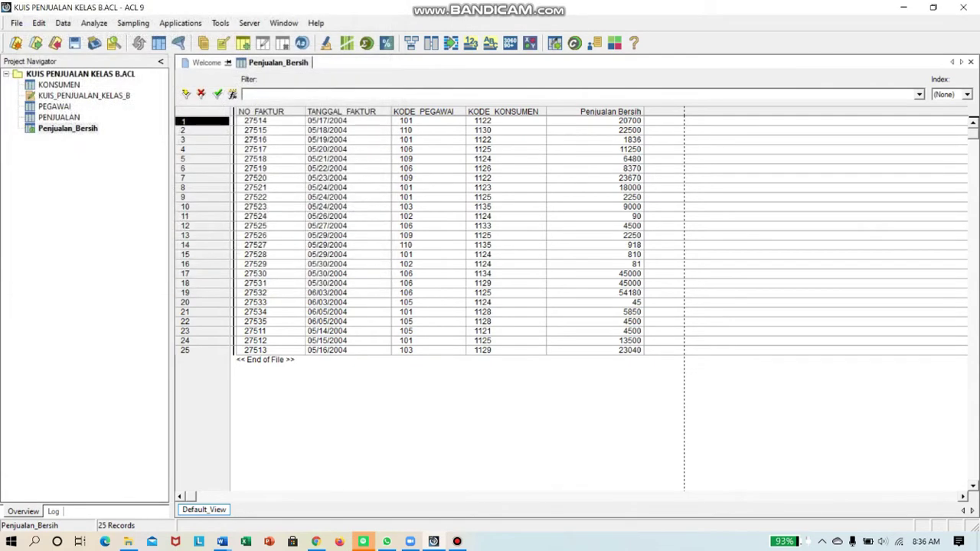
# - Open the table layout of the PEGAWAI table and add a new expression field named Kode_Pegawai1
pyautogui.doubleClick(54, 107)
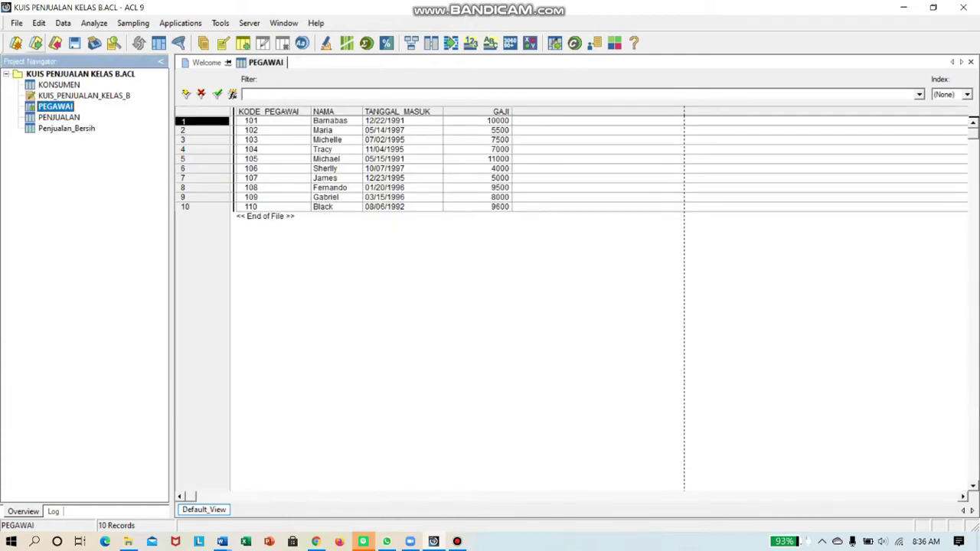
pyautogui.click(38, 23)
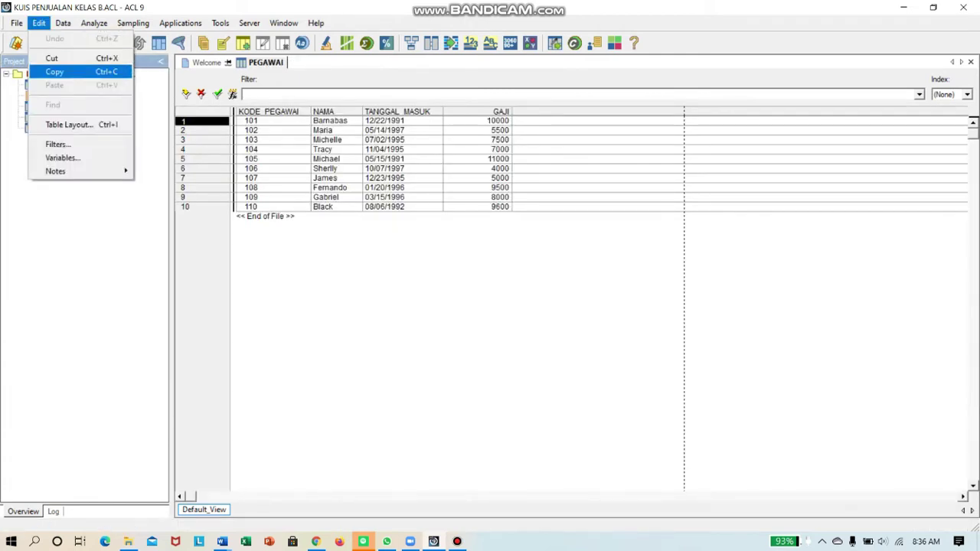
pyautogui.click(69, 125)
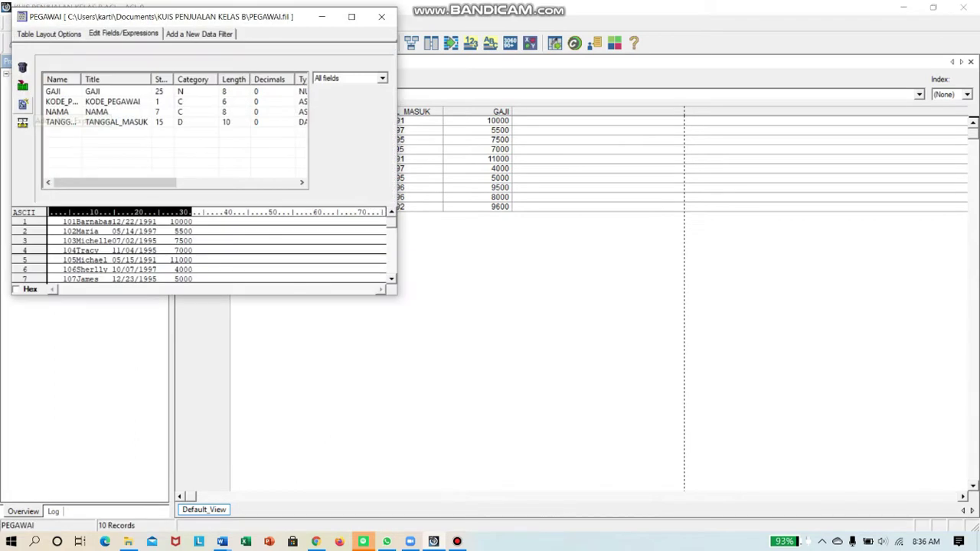
pyautogui.click(22, 123)
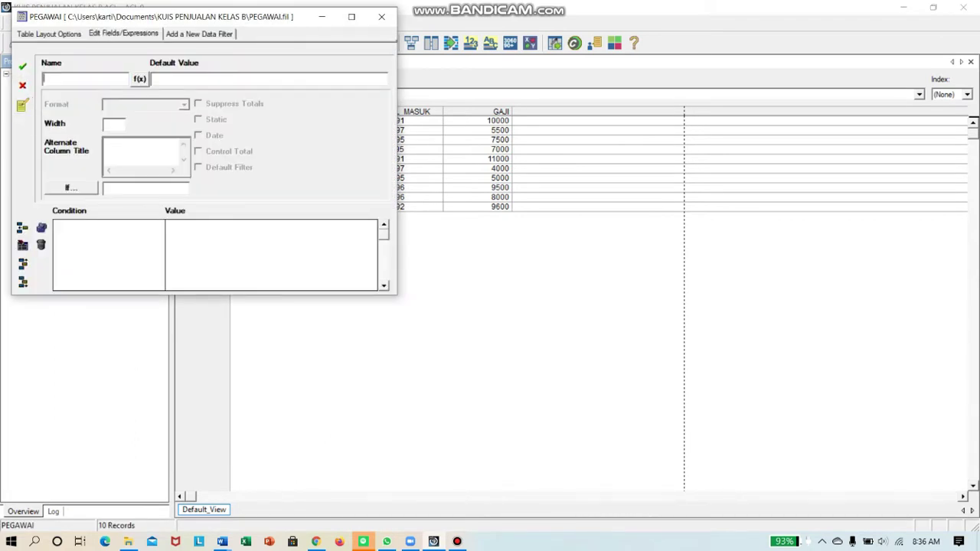
pyautogui.write('Kode_Pegawai1')
# - Build the default value of PEGAWAI's Kode_Pegawai1 field with SUBSTR, using ALLTRIM of KODE_PEGAWAI as its string argument
pyautogui.click(139, 79)
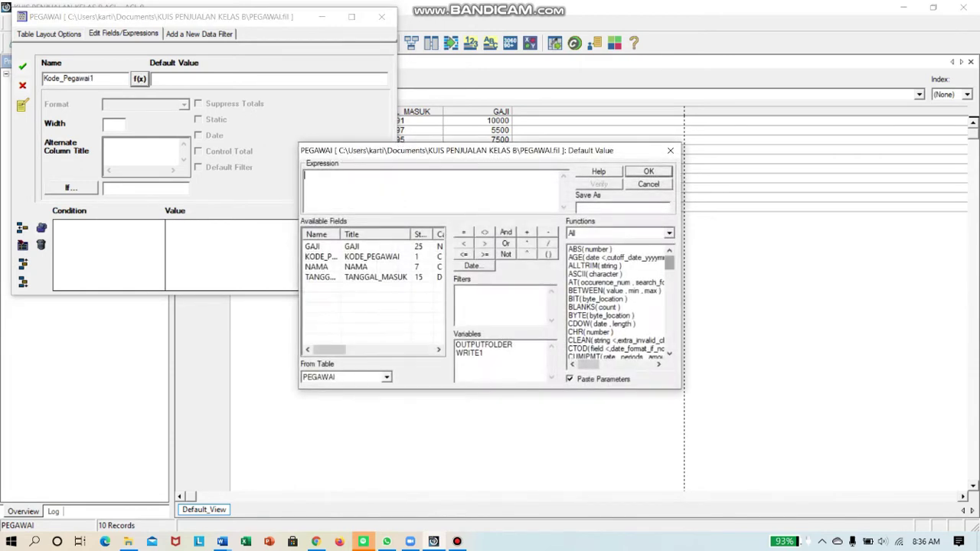
pyautogui.scroll(-20, 620, 302)
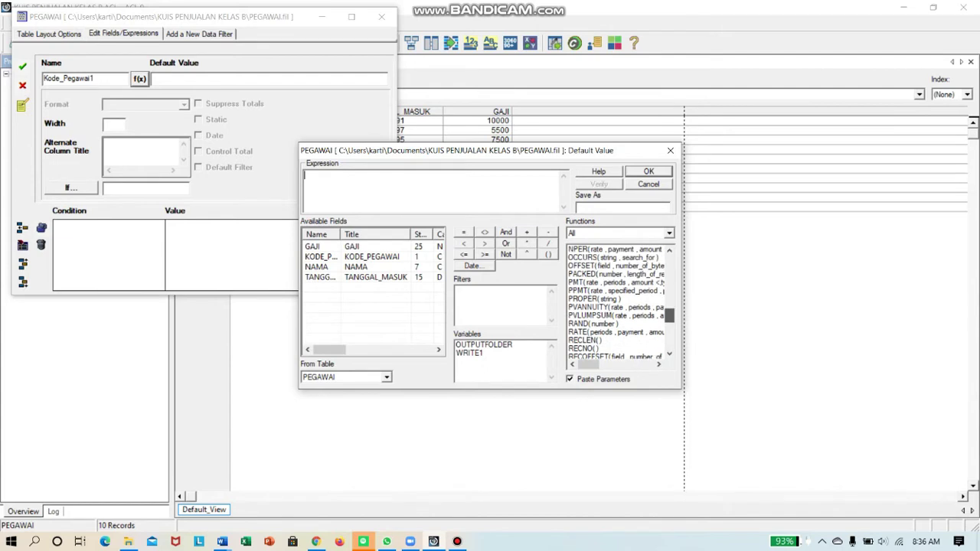
pyautogui.scroll(-4, 616, 303)
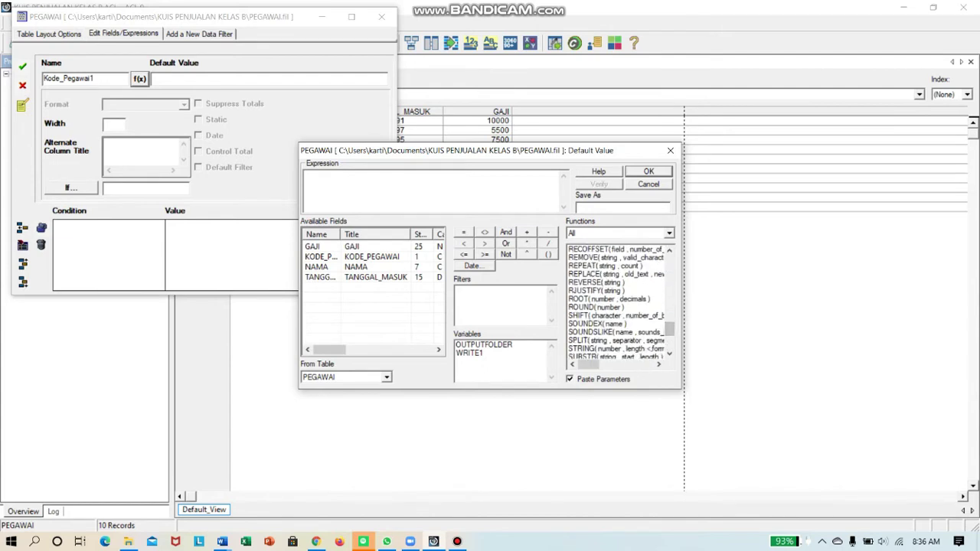
pyautogui.click(605, 357)
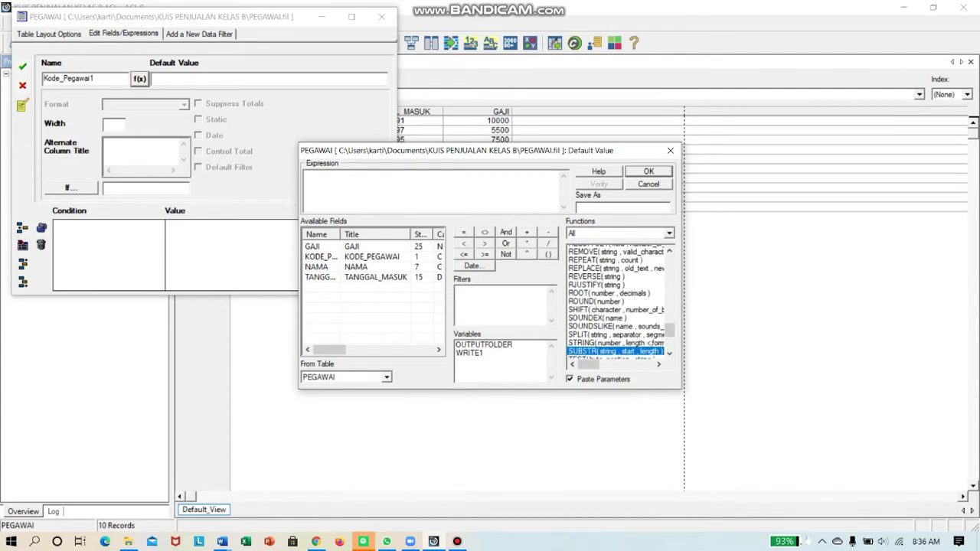
pyautogui.doubleClick(605, 348)
pyautogui.doubleClick(345, 176)
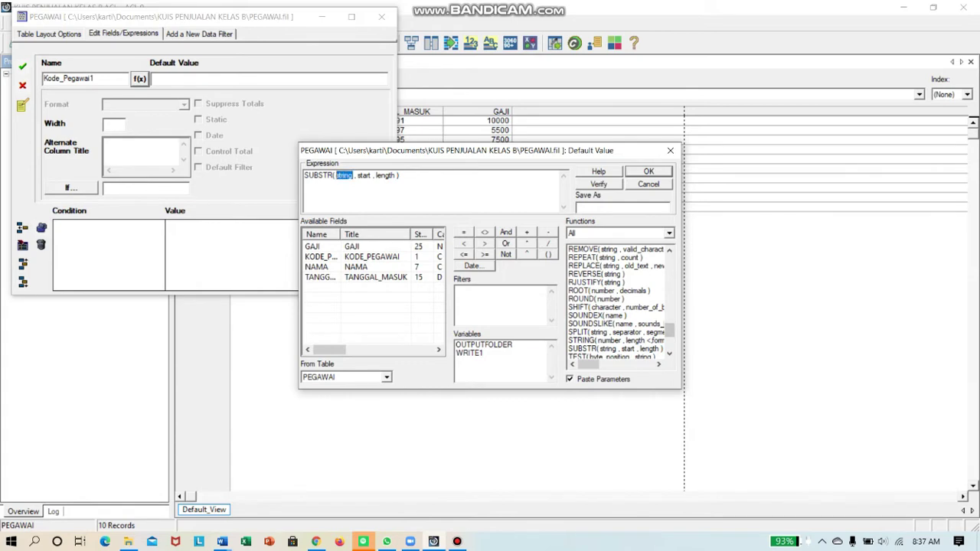
pyautogui.moveTo(670, 330); pyautogui.dragTo(670, 255)
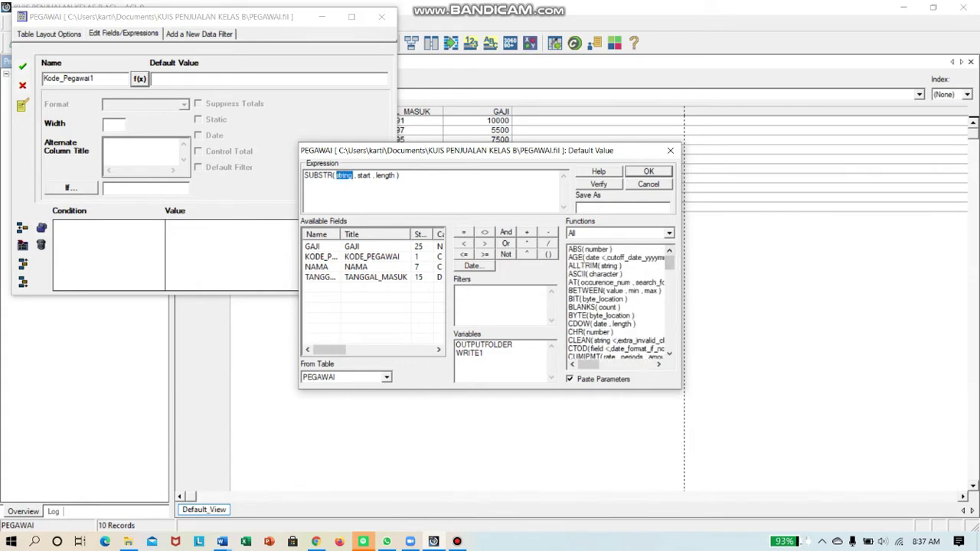
pyautogui.doubleClick(594, 266)
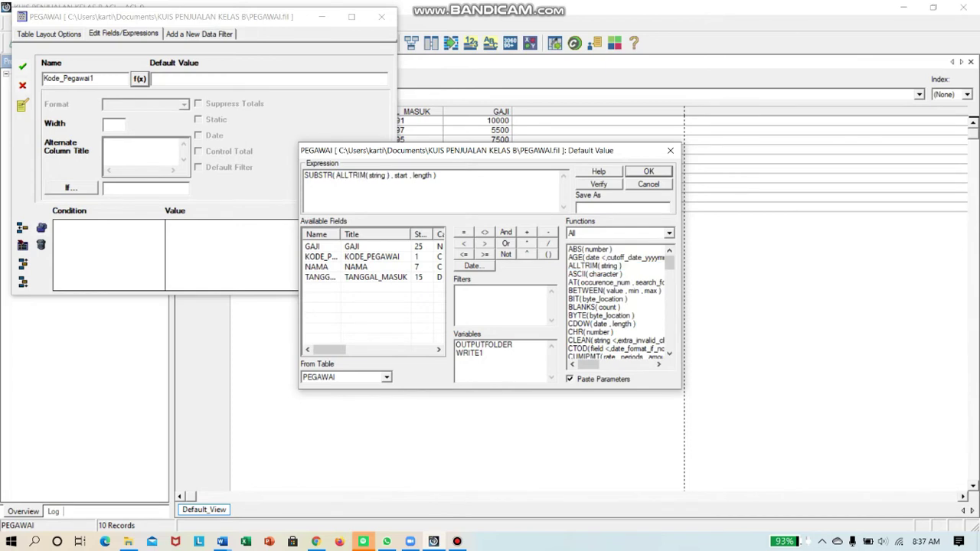
pyautogui.moveTo(389, 175); pyautogui.dragTo(369, 175)
pyautogui.doubleClick(321, 257)
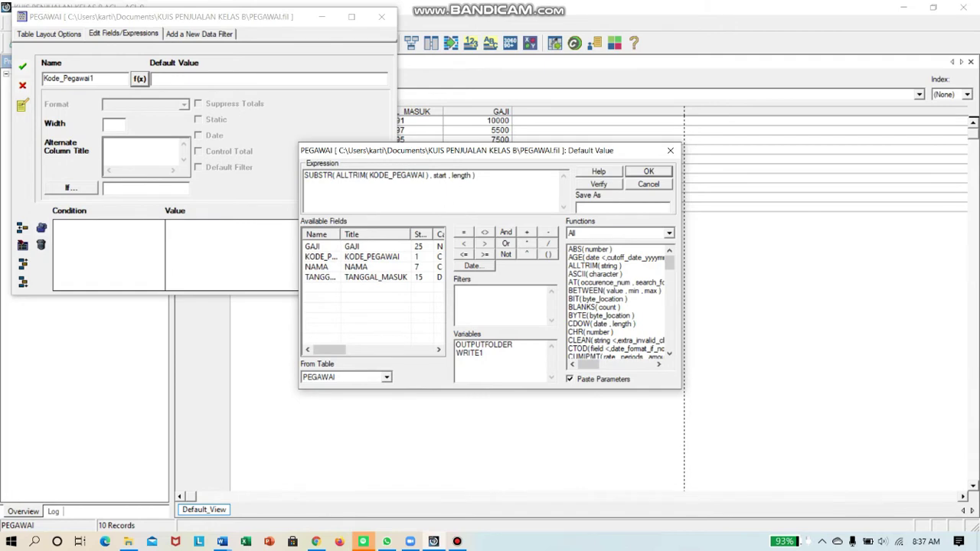
# - Set the SUBSTR start to 1 and length to 3, accept the Kode_Pegawai1 field and close the PEGAWAI table layout
pyautogui.doubleClick(441, 175)
pyautogui.write('1')
pyautogui.press('Delete')
pyautogui.press('BackSpace')
pyautogui.press('BackSpace')
pyautogui.press('BackSpace')
pyautogui.press('BackSpace')
pyautogui.press('BackSpace')
pyautogui.press('BackSpace')
pyautogui.write('3')
pyautogui.press('Return')
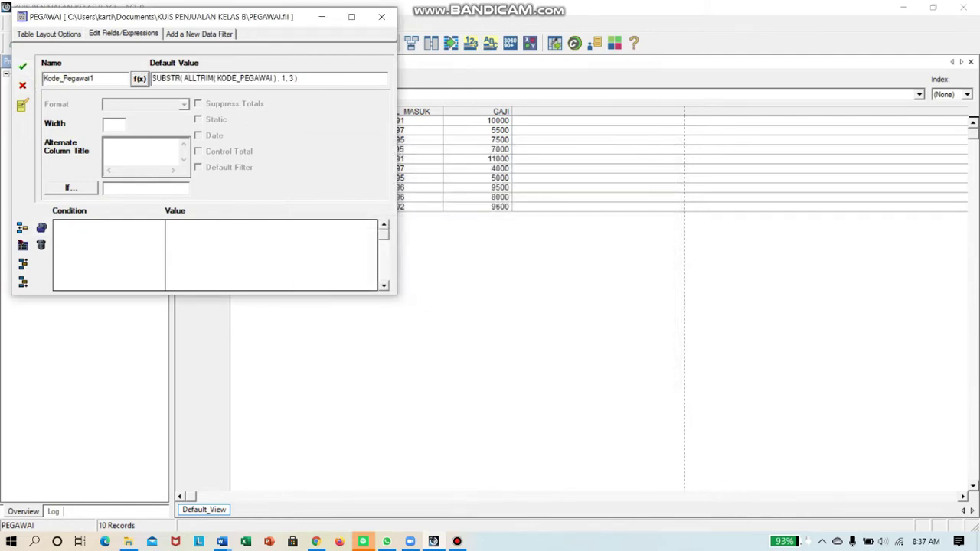
pyautogui.click(22, 66)
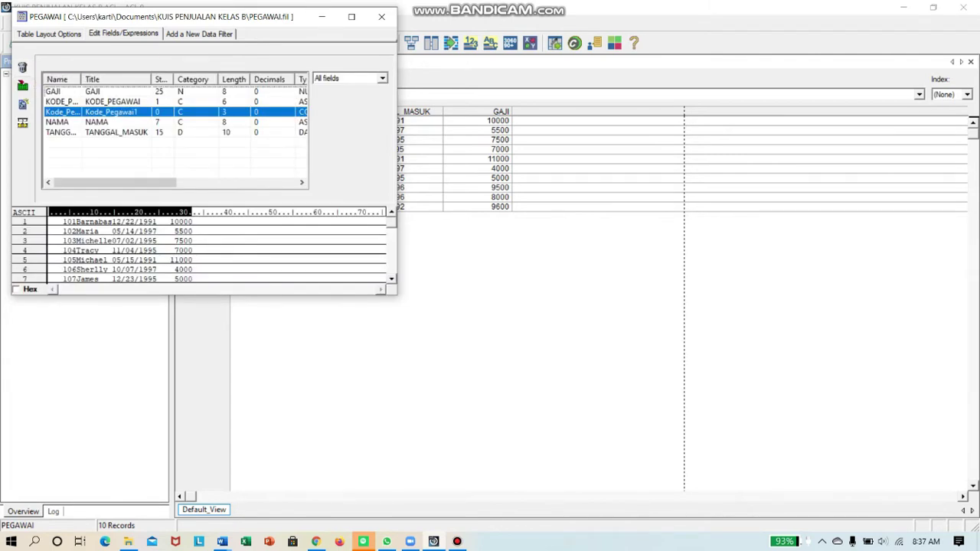
pyautogui.click(381, 16)
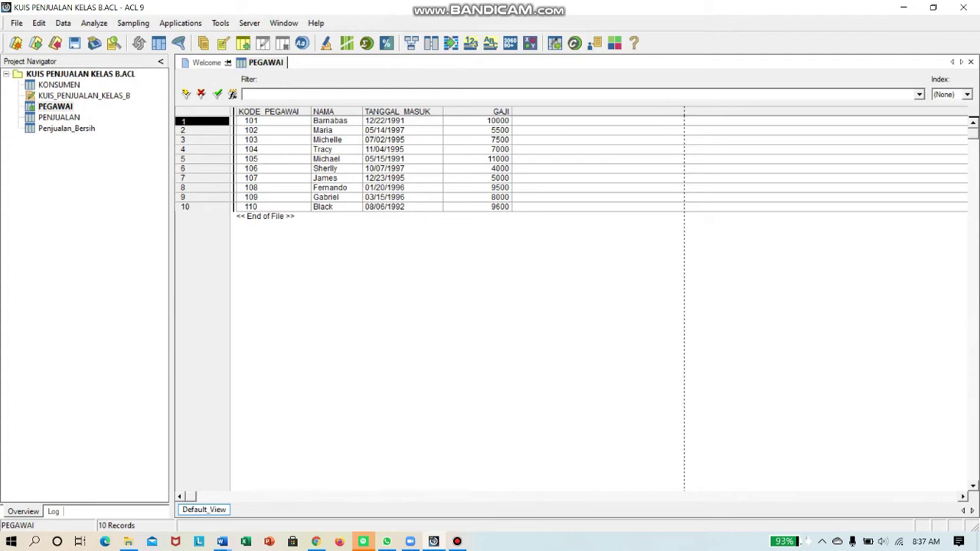
# - Open Penjualan_Bersih, start relating tables from it, add the PEGAWAI table and place it beside the parent table
pyautogui.doubleClick(67, 128)
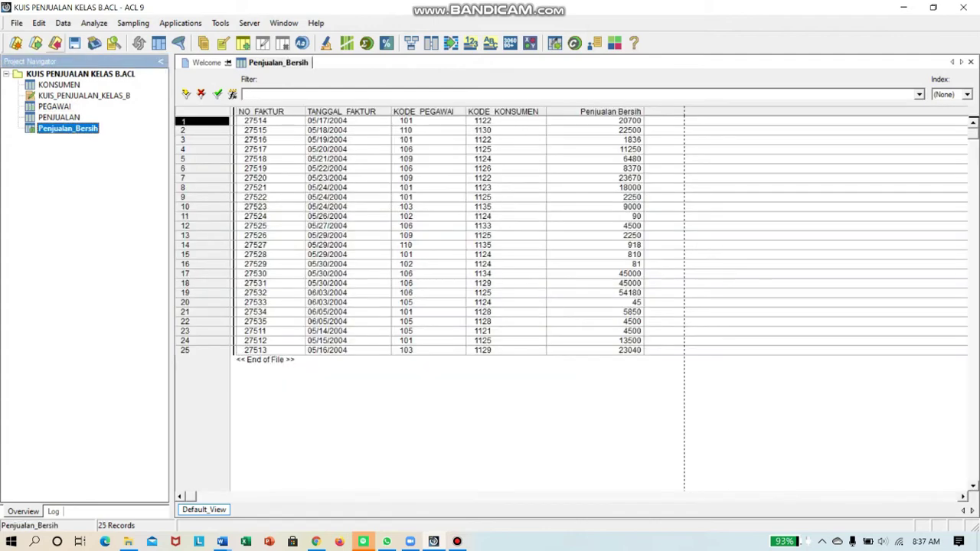
pyautogui.click(63, 23)
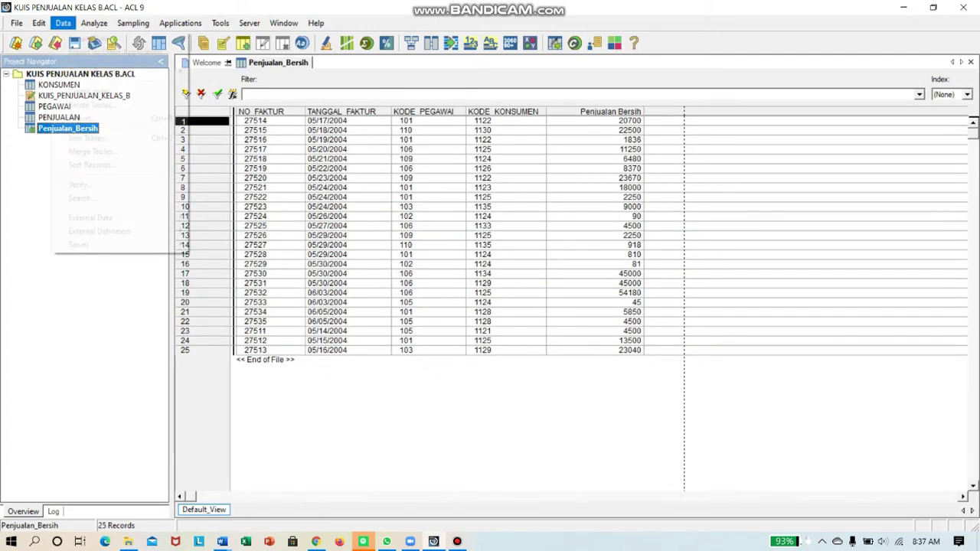
pyautogui.click(91, 105)
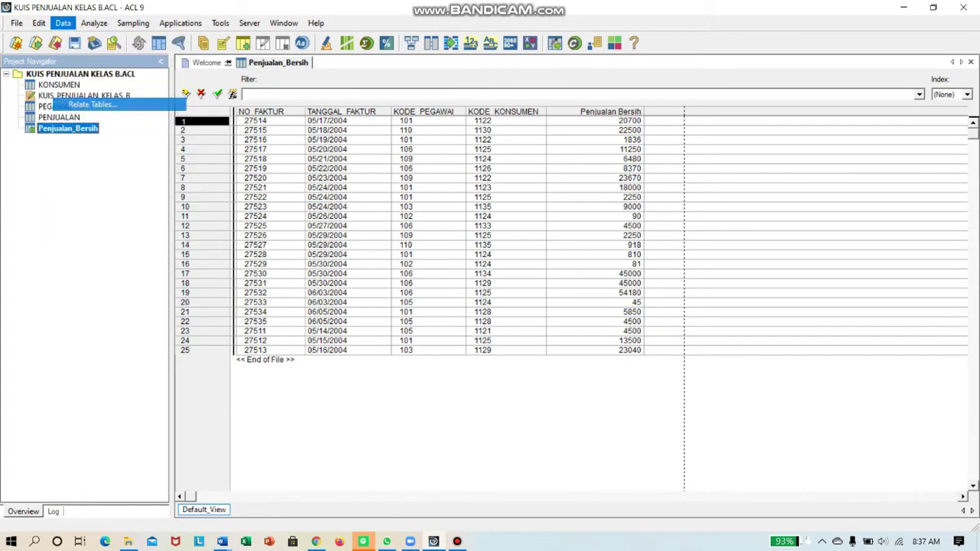
pyautogui.press('Return')
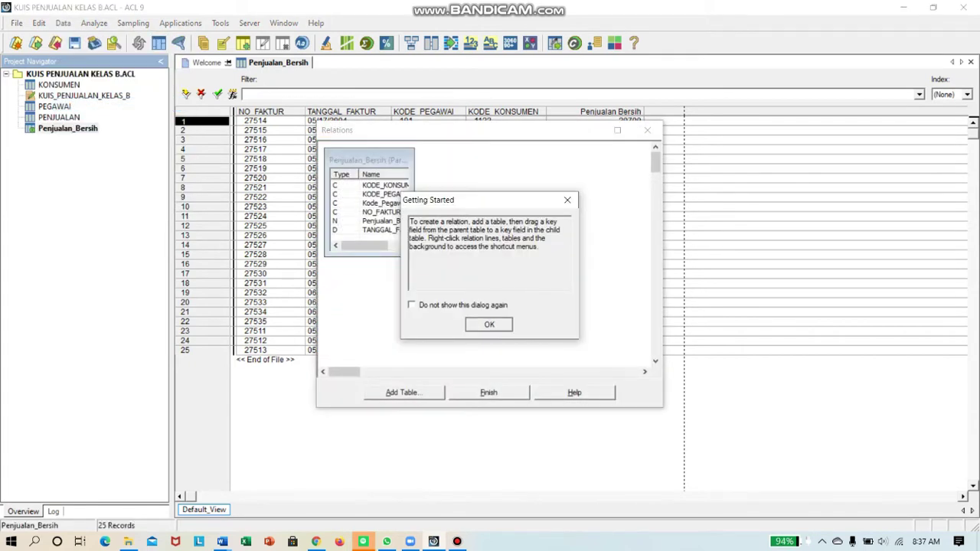
pyautogui.press('Return')
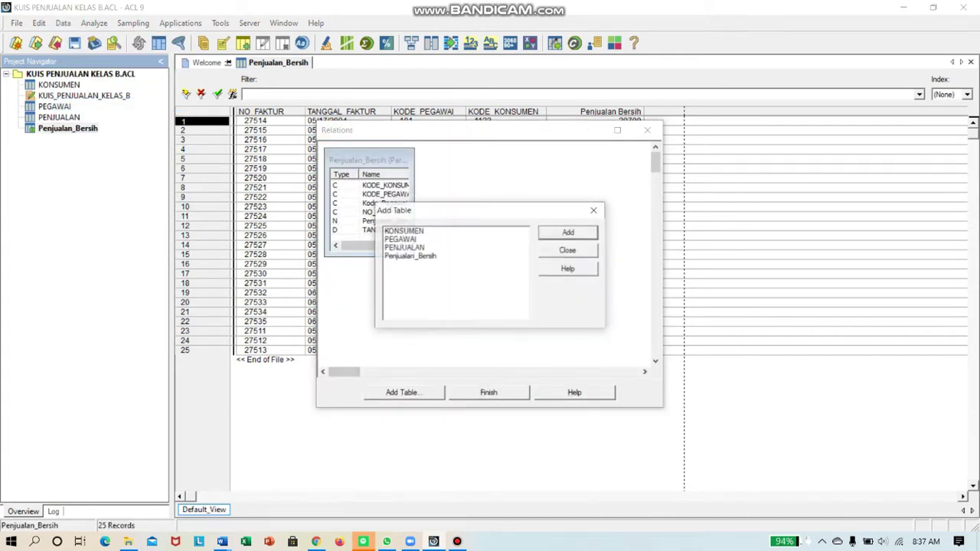
pyautogui.doubleClick(401, 240)
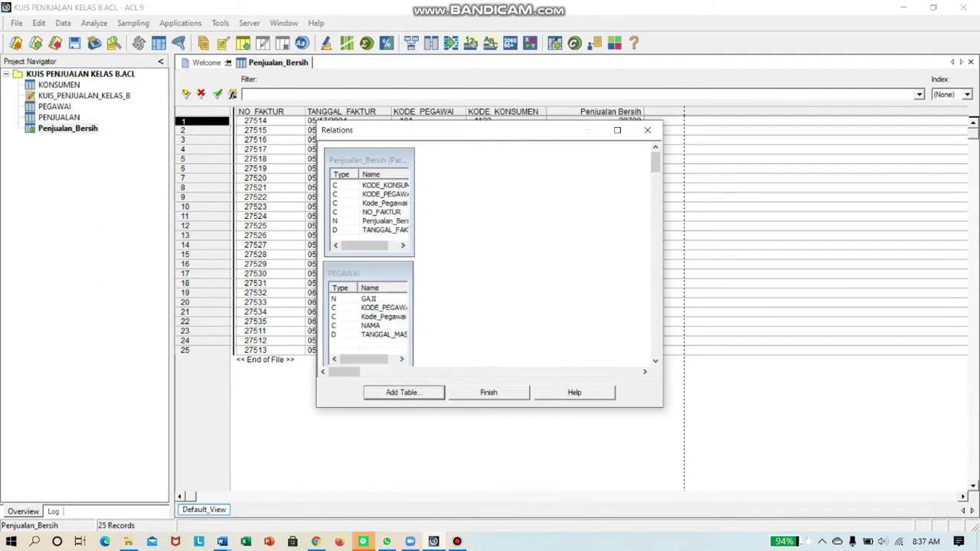
pyautogui.moveTo(376, 272); pyautogui.dragTo(504, 157)
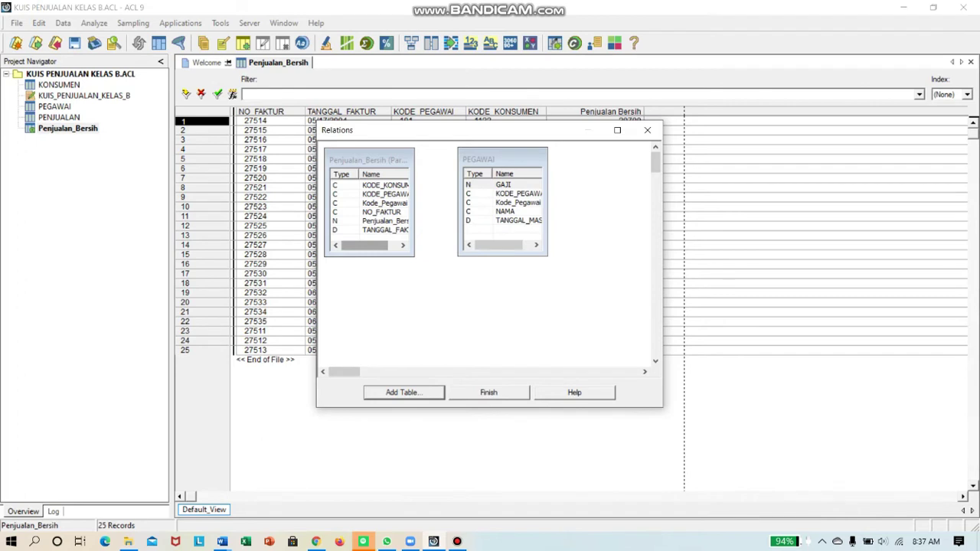
pyautogui.moveTo(365, 245); pyautogui.dragTo(374, 245)
pyautogui.moveTo(499, 245); pyautogui.dragTo(507, 245)
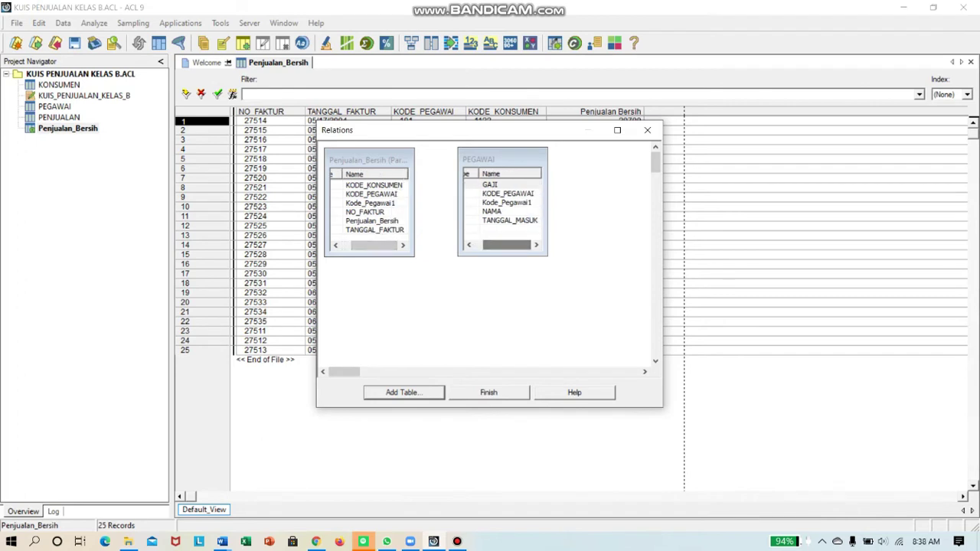
pyautogui.moveTo(374, 246); pyautogui.dragTo(365, 245)
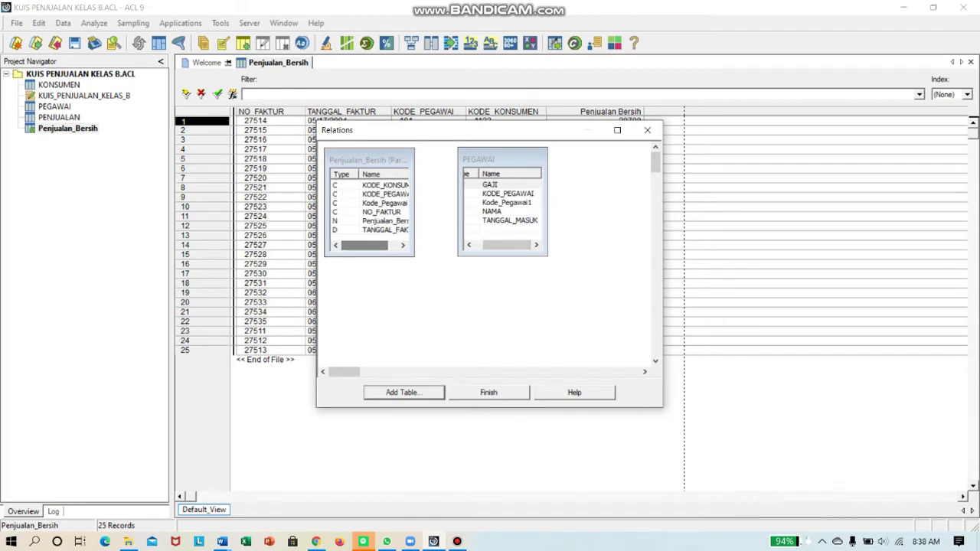
# - Relate Penjualan_Bersih to PEGAWAI by linking their Kode_Pegawai1 fields, and finish the relation setup
pyautogui.click(387, 203)
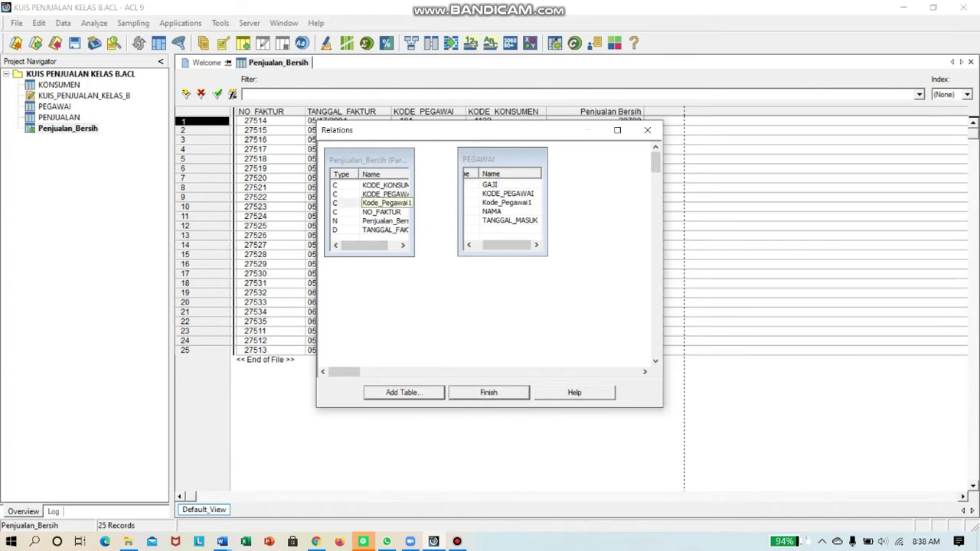
pyautogui.moveTo(387, 203); pyautogui.dragTo(506, 203)
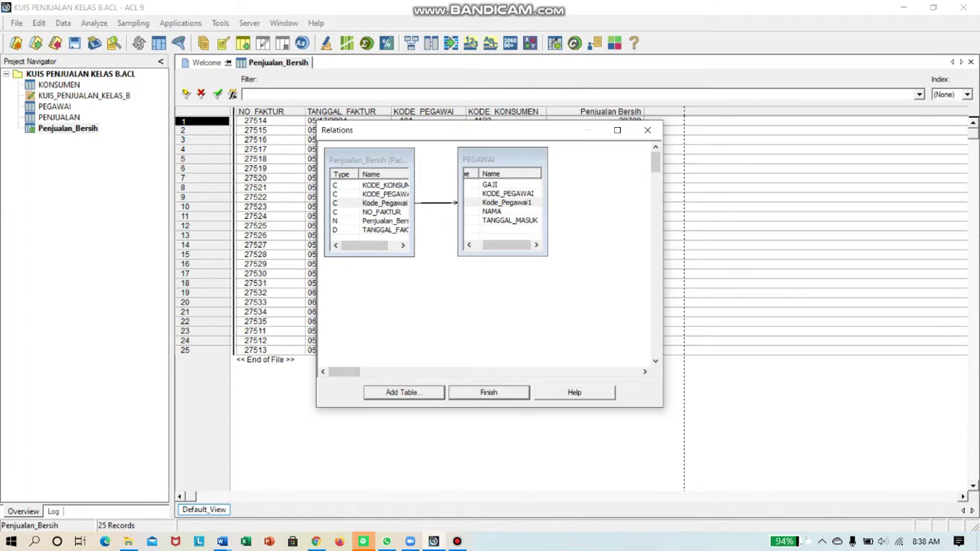
pyautogui.press('Return')
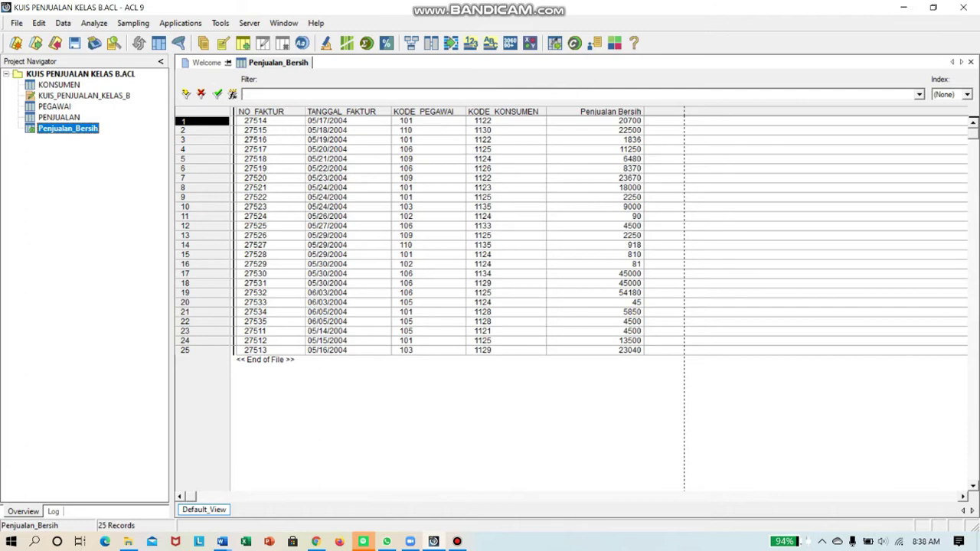
# - Add the NAMA field from the related PEGAWAI table as a column in the Penjualan_Bersih view
pyautogui.click(260, 111)
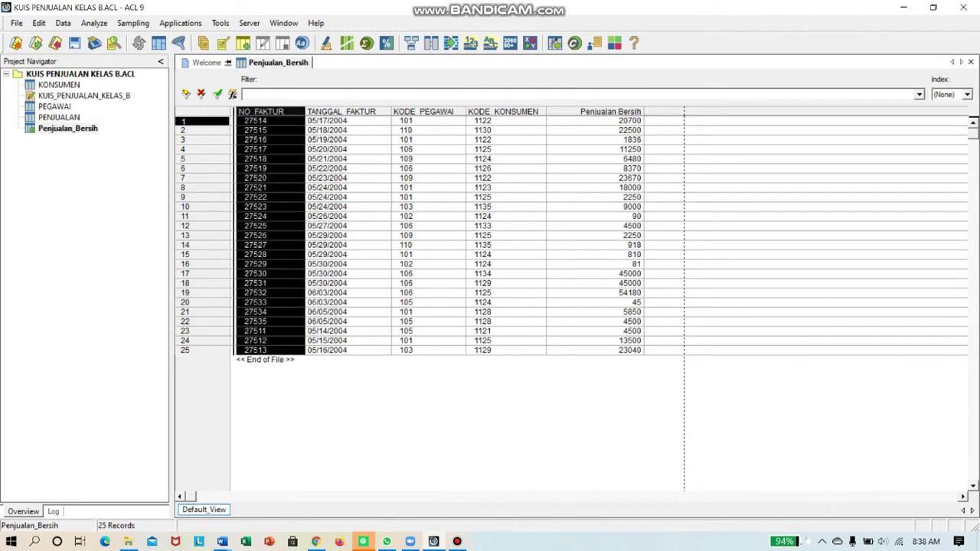
pyautogui.click(255, 130)
pyautogui.rightClick(282, 129)
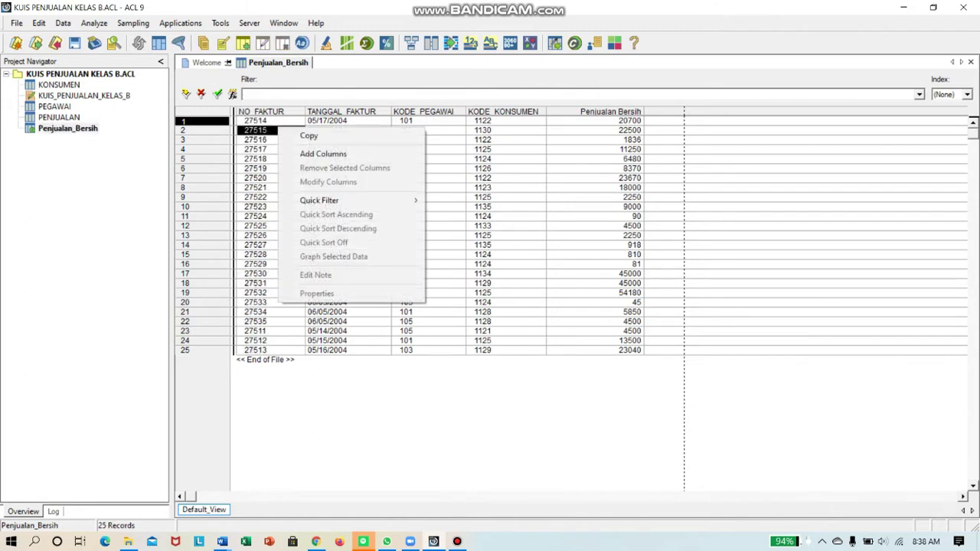
pyautogui.click(323, 154)
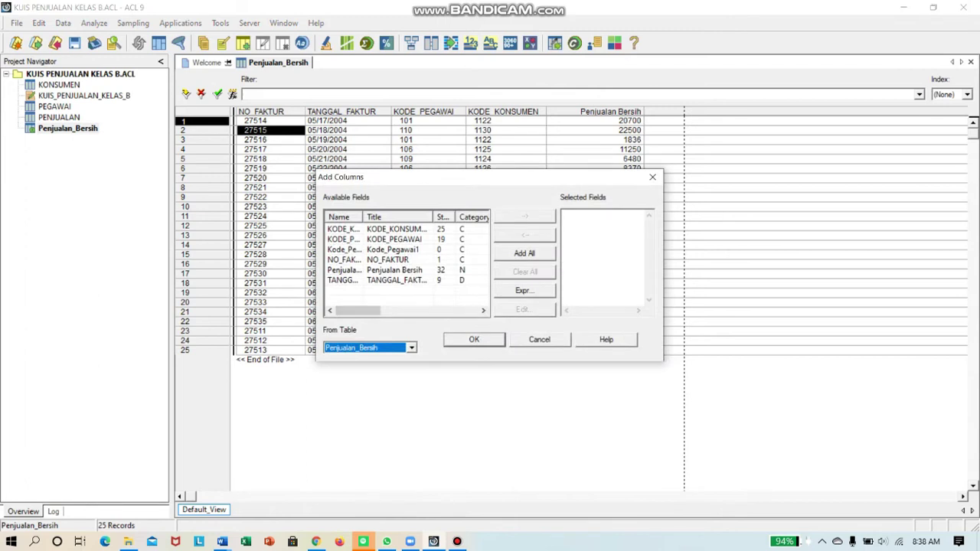
pyautogui.click(411, 348)
pyautogui.click(345, 358)
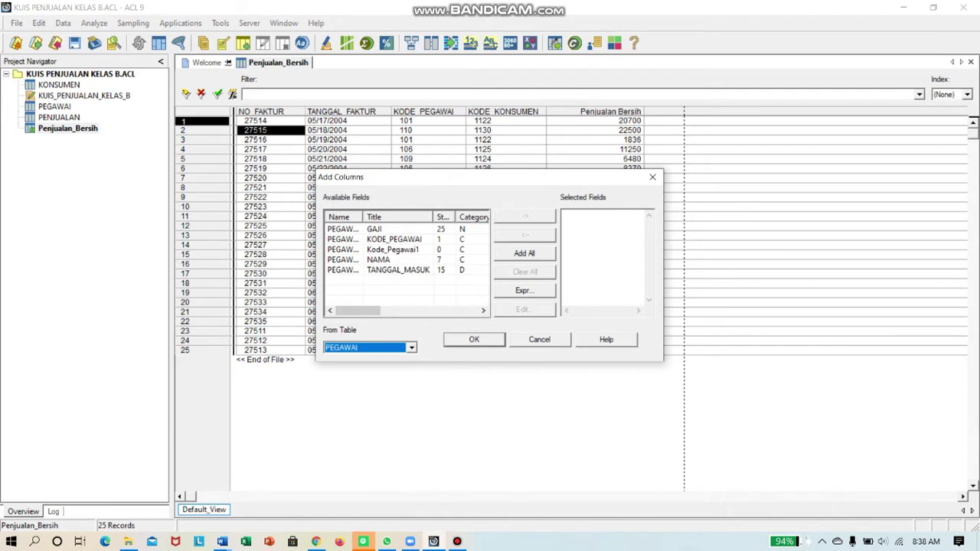
pyautogui.doubleClick(379, 260)
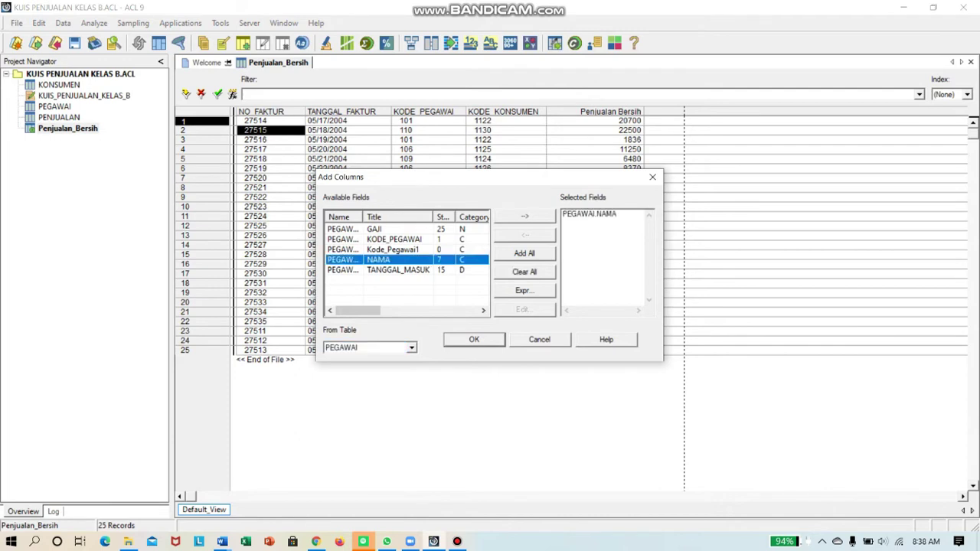
pyautogui.click(475, 339)
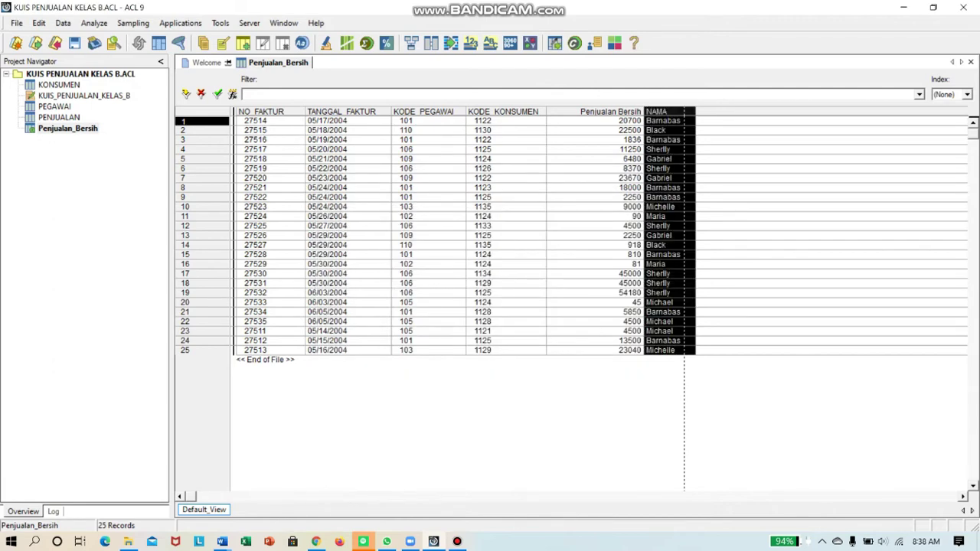
# - Move the NAMA column in front of NO_FAKTUR so it is the first column of the view
pyautogui.moveTo(684, 112); pyautogui.dragTo(249, 112)
pyautogui.click(322, 178)
pyautogui.click(262, 178)
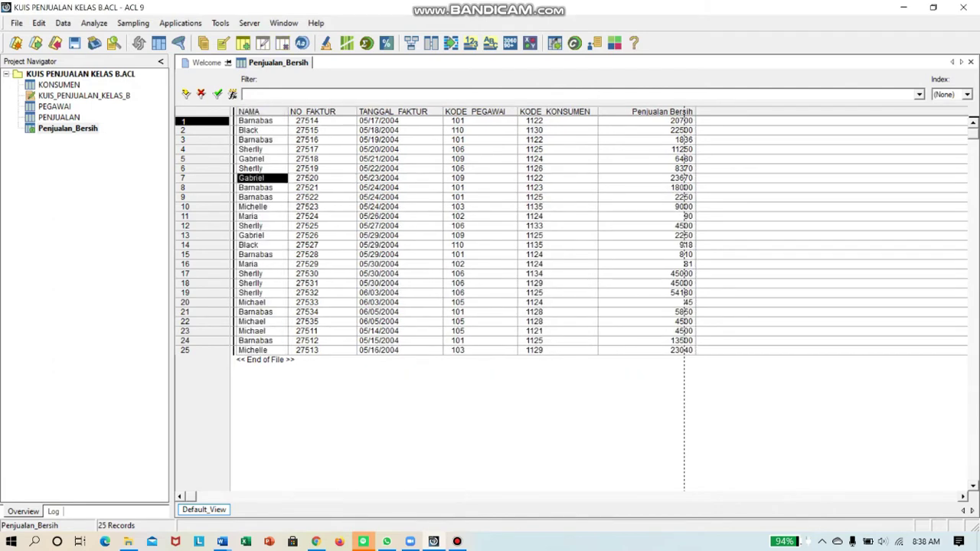
pyautogui.click(323, 179)
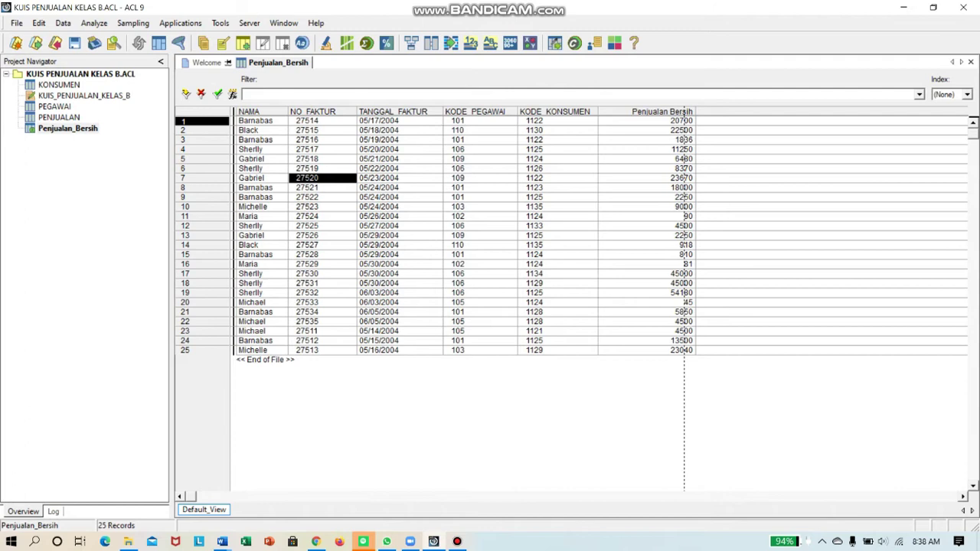
# - Quick-sort the Penjualan_Bersih records in descending order of the Penjualan Bersih column
pyautogui.click(658, 121)
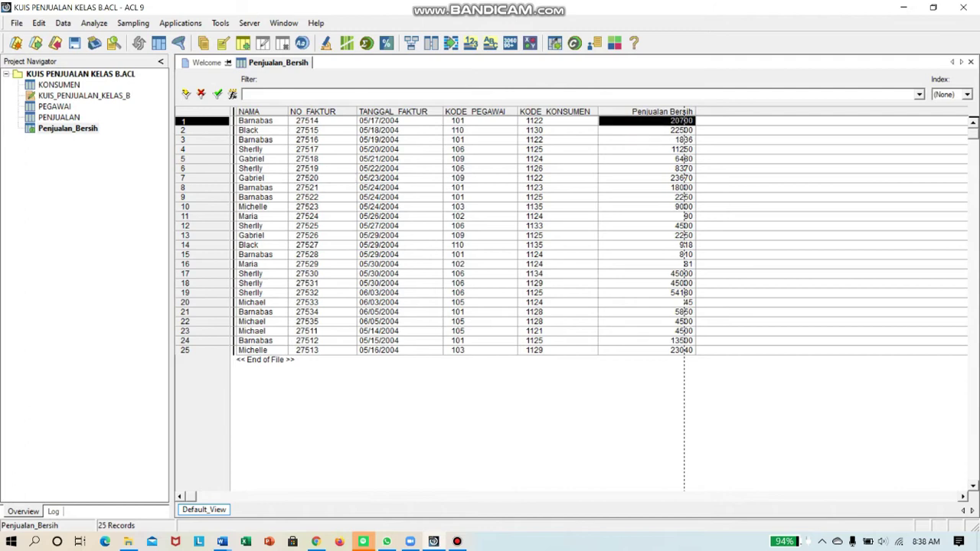
pyautogui.click(662, 112)
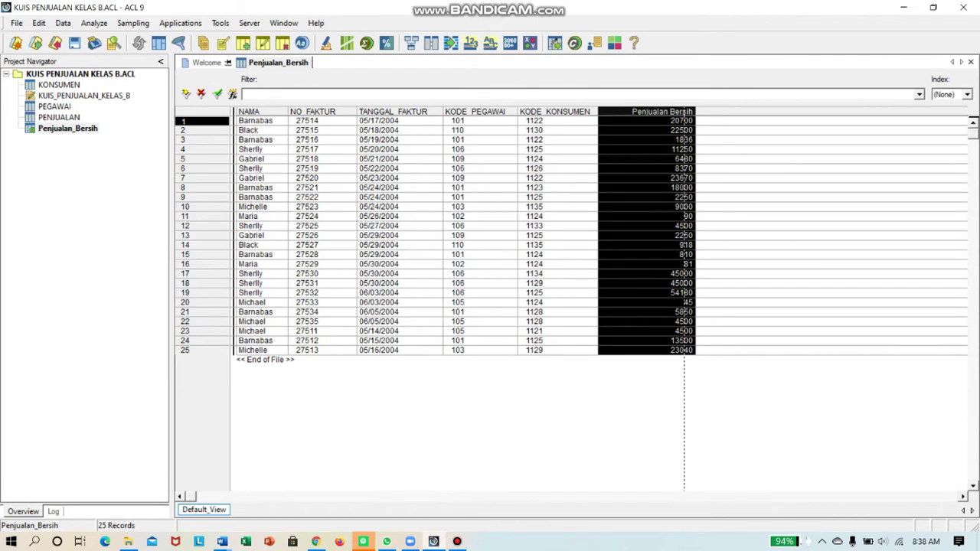
pyautogui.rightClick(684, 113)
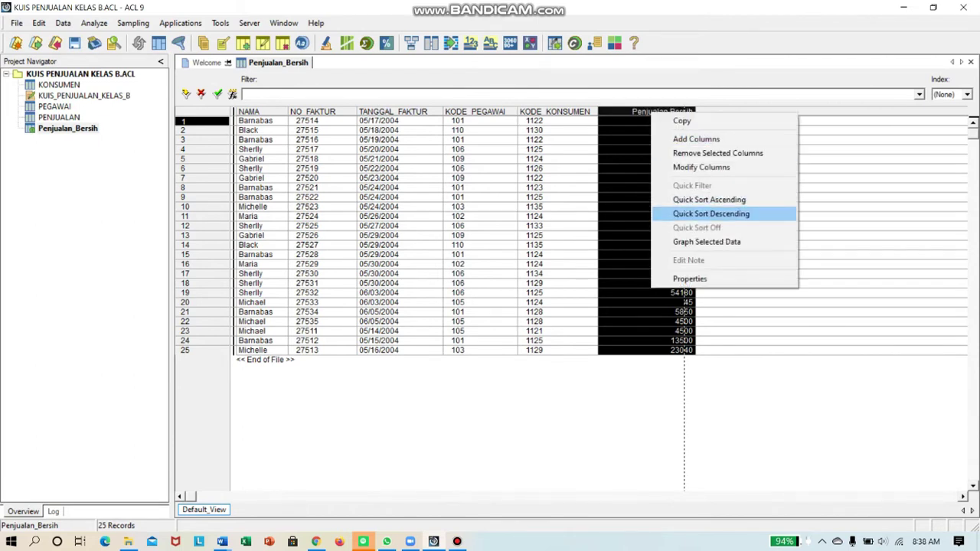
pyautogui.click(710, 213)
pyautogui.click(665, 197)
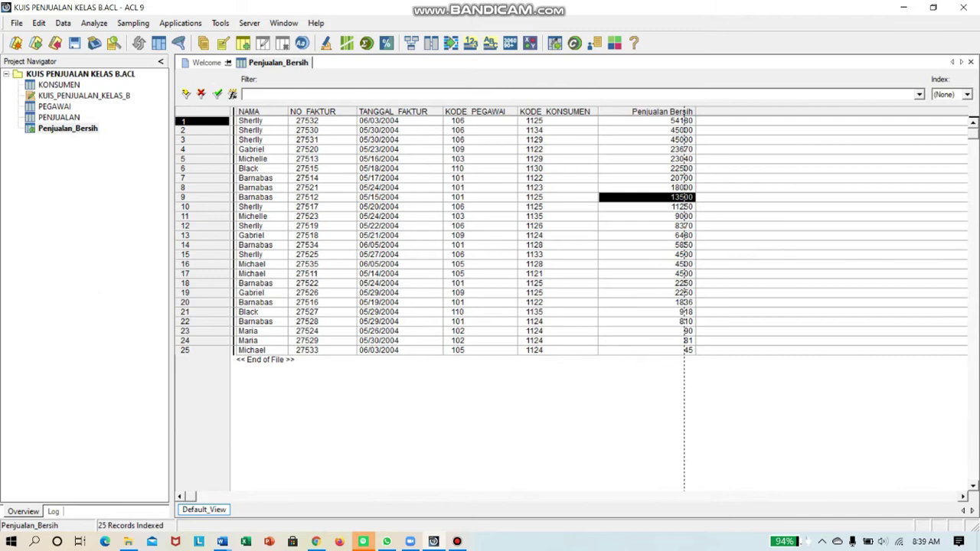
# - Turn off the quick sort on the Penjualan Bersih column to restore the original record order
pyautogui.click(659, 111)
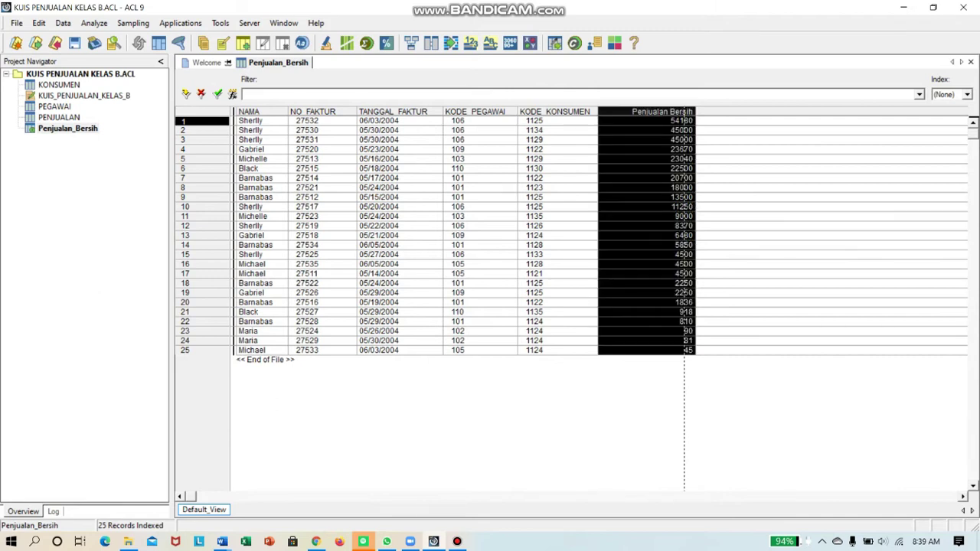
pyautogui.rightClick(643, 113)
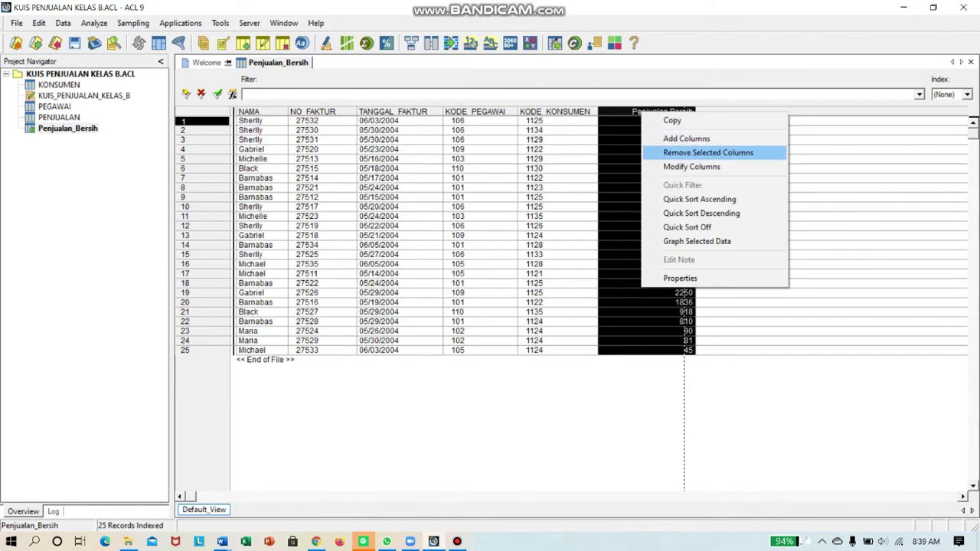
pyautogui.click(689, 226)
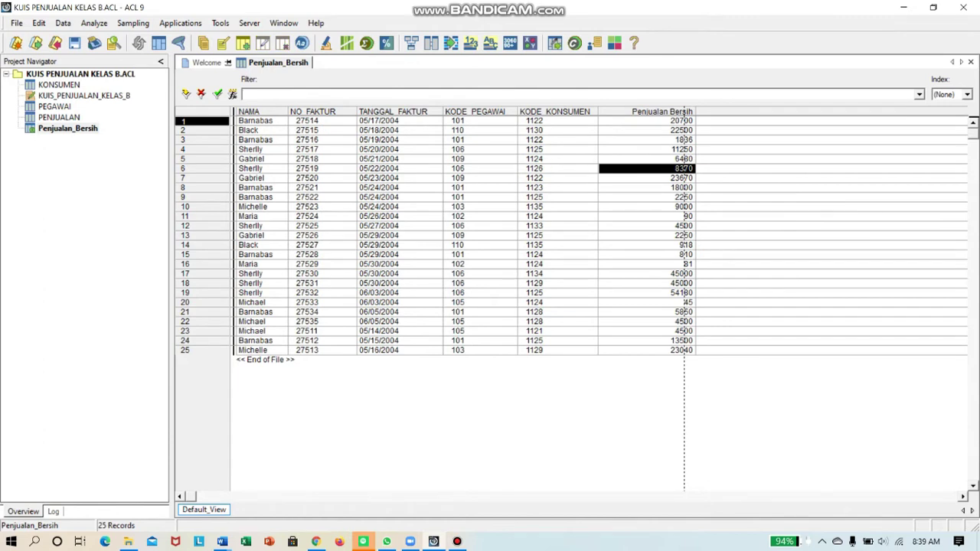
pyautogui.click(261, 139)
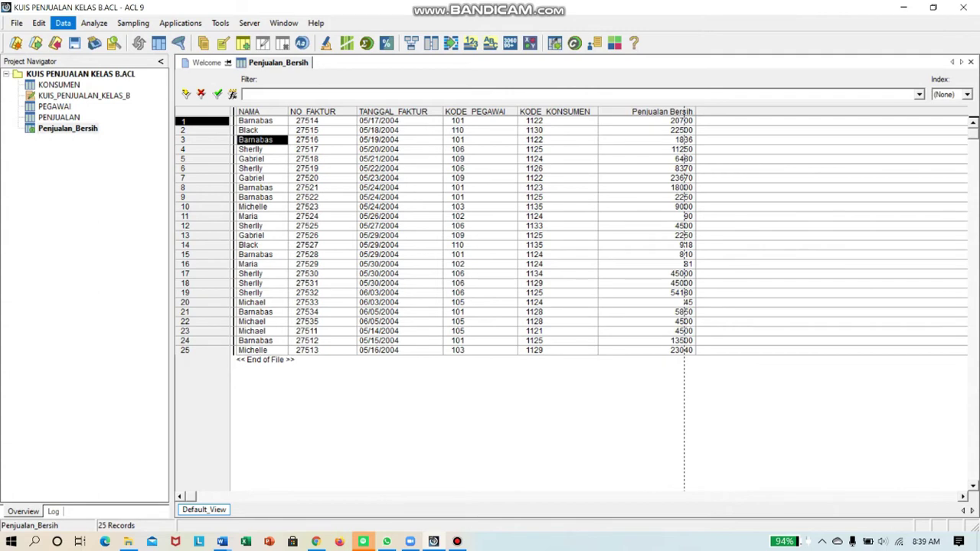
# - Start a data export from Penjualan_Bersih and select PEGAWAI's NAMA as the first export field
pyautogui.click(63, 23)
pyautogui.click(92, 51)
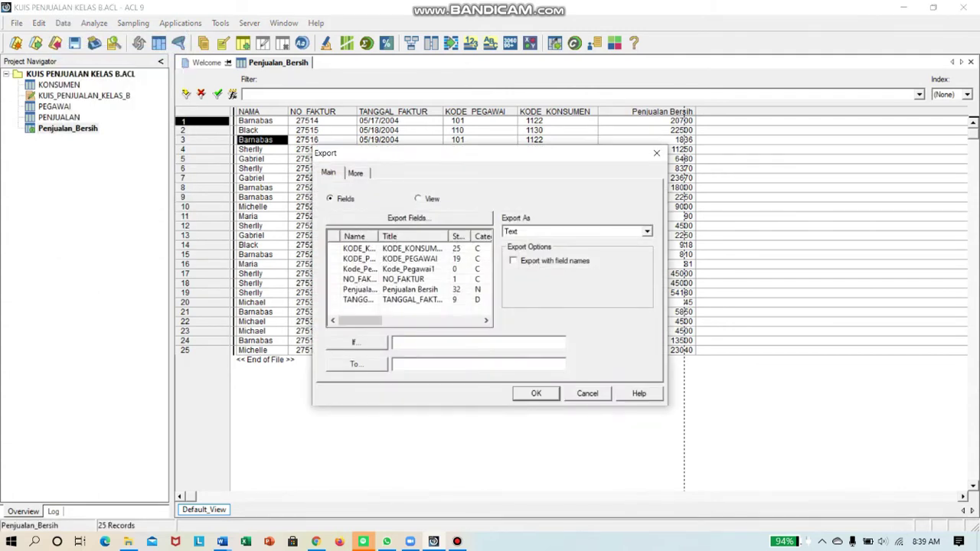
pyautogui.click(407, 218)
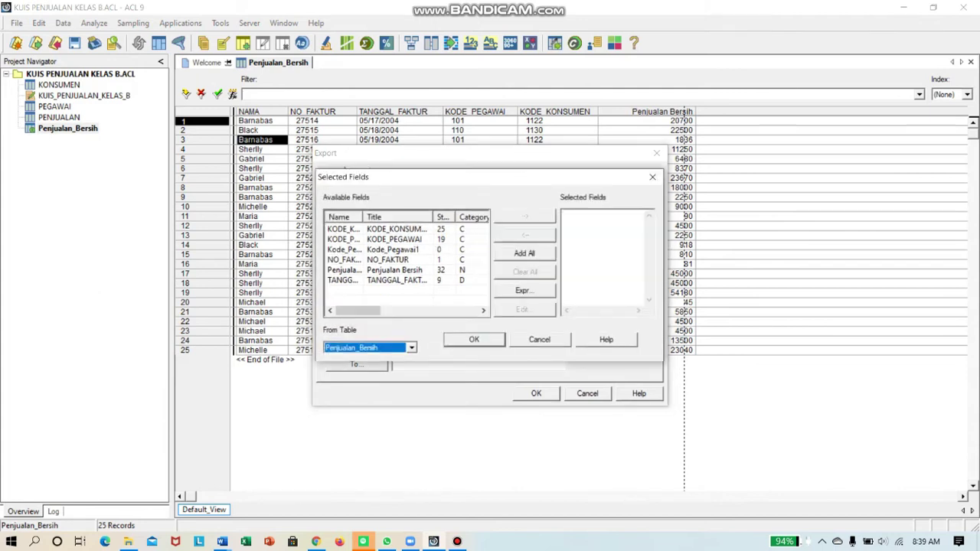
pyautogui.hotkey('alt', 'Down')
pyautogui.press('Up')
pyautogui.press('Return')
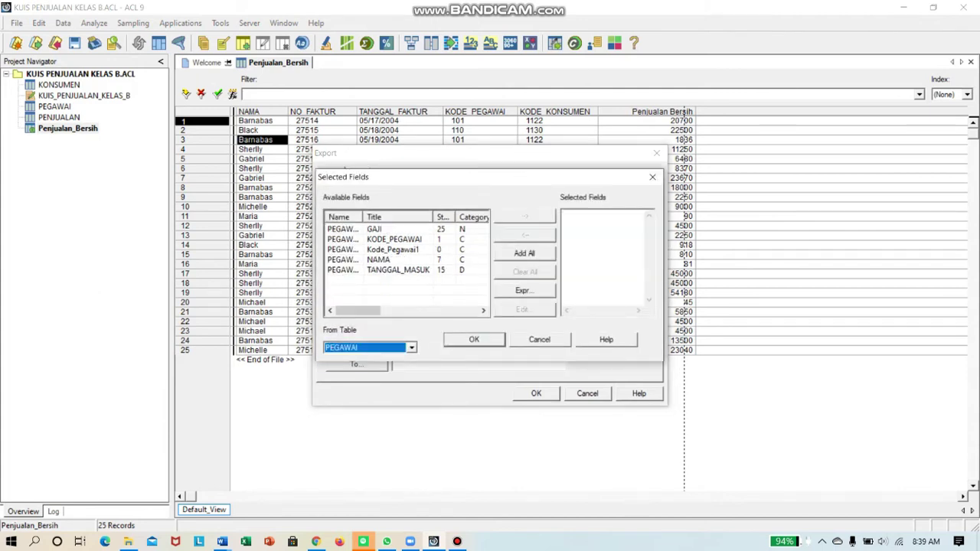
pyautogui.doubleClick(379, 259)
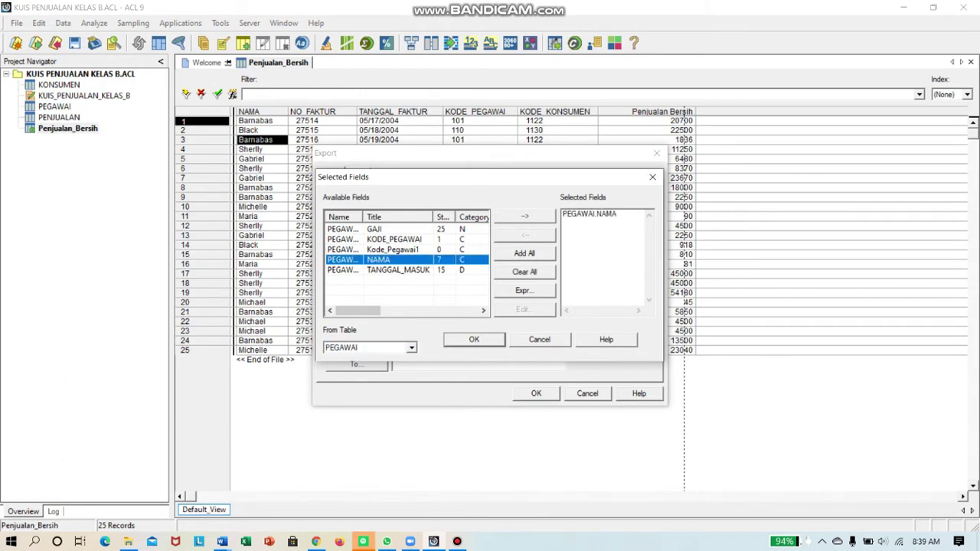
# - Add all fields of Penjualan_Bersih to the export selection and accept the field list
pyautogui.hotkey('alt', 'Down')
pyautogui.press('Down')
pyautogui.press('Return')
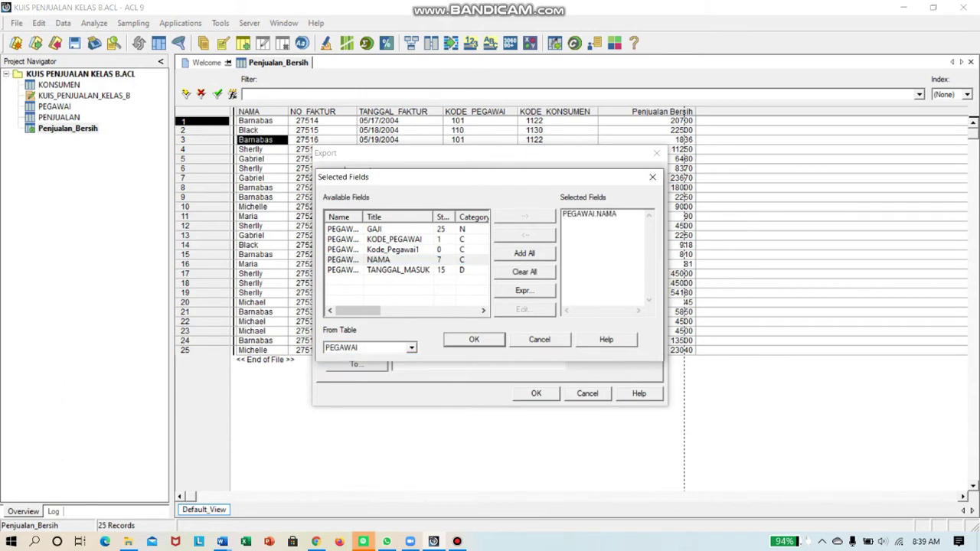
pyautogui.hotkey('alt', 'a')
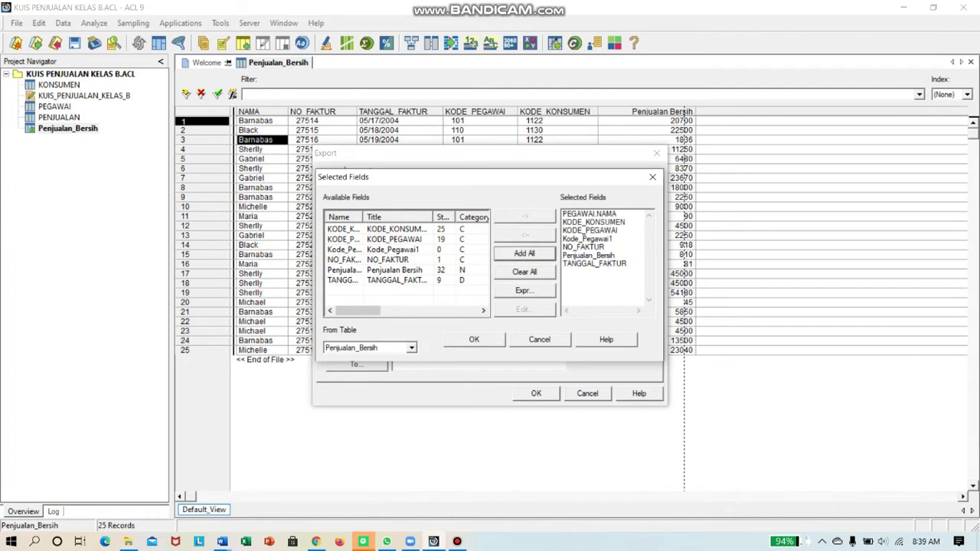
pyautogui.press('Return')
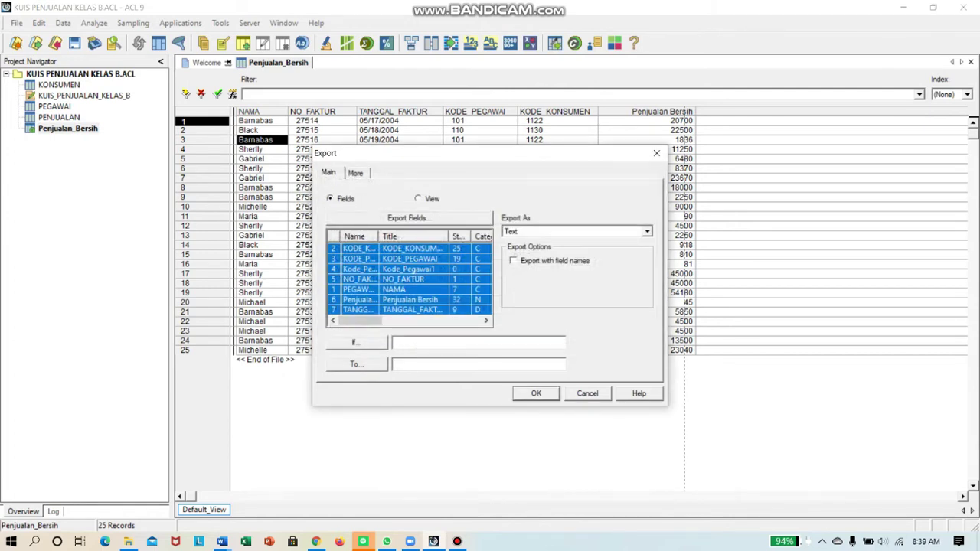
# - Name the output file "Jawaban Kuis B 25112020 no 4" and run the export as Text
pyautogui.click(478, 365)
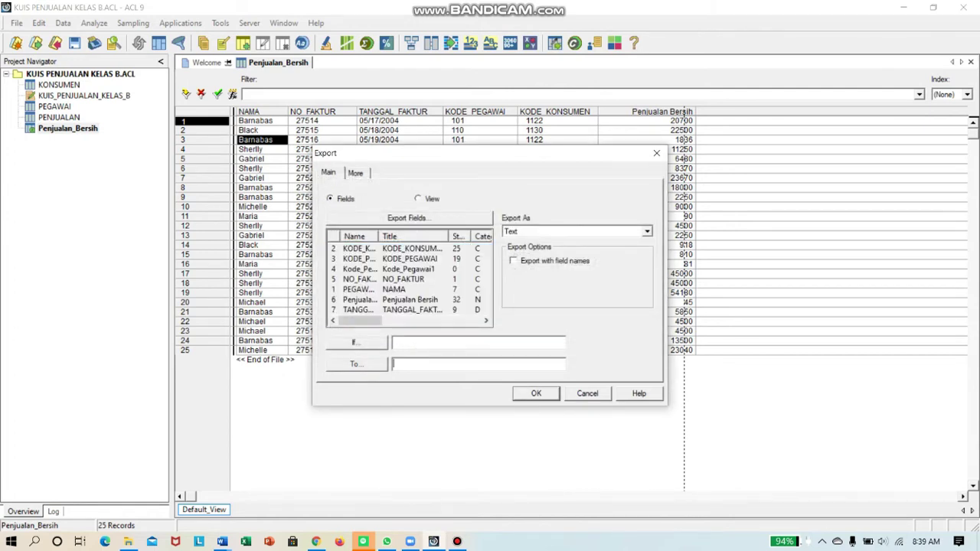
pyautogui.write('Jawaban Kuis B 25112020 no 4')
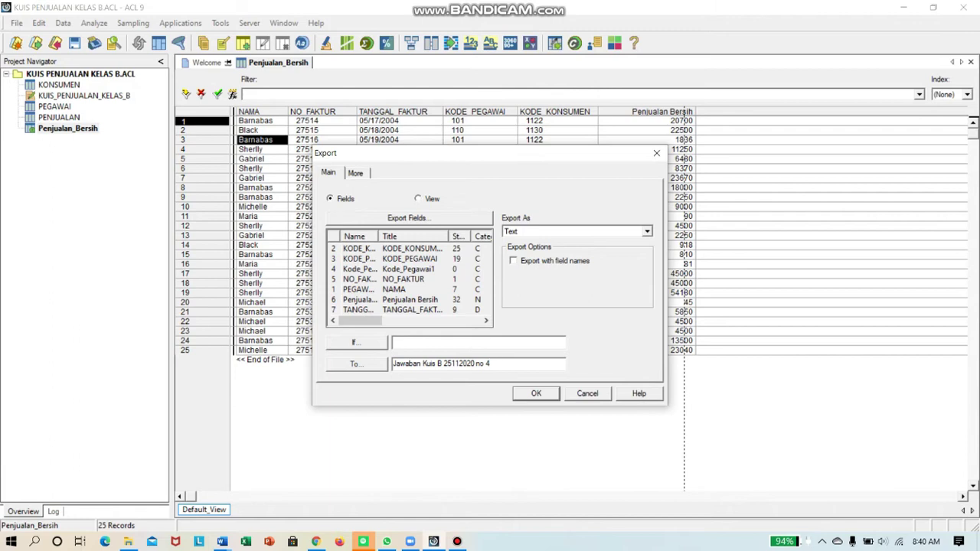
pyautogui.press('Return')
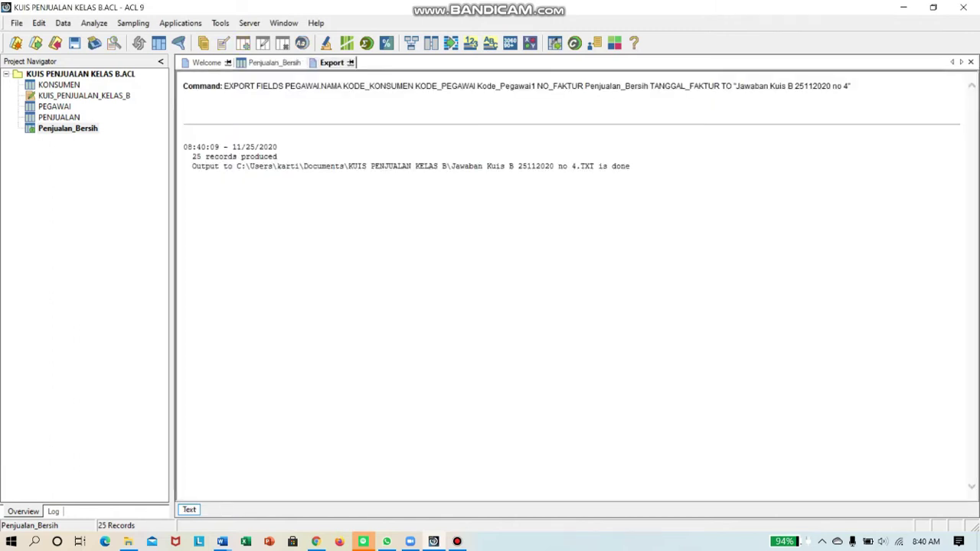
# - Start a field-based extraction from Penjualan_Bersih and select PEGAWAI's NAMA as the first extracted field
pyautogui.click(274, 63)
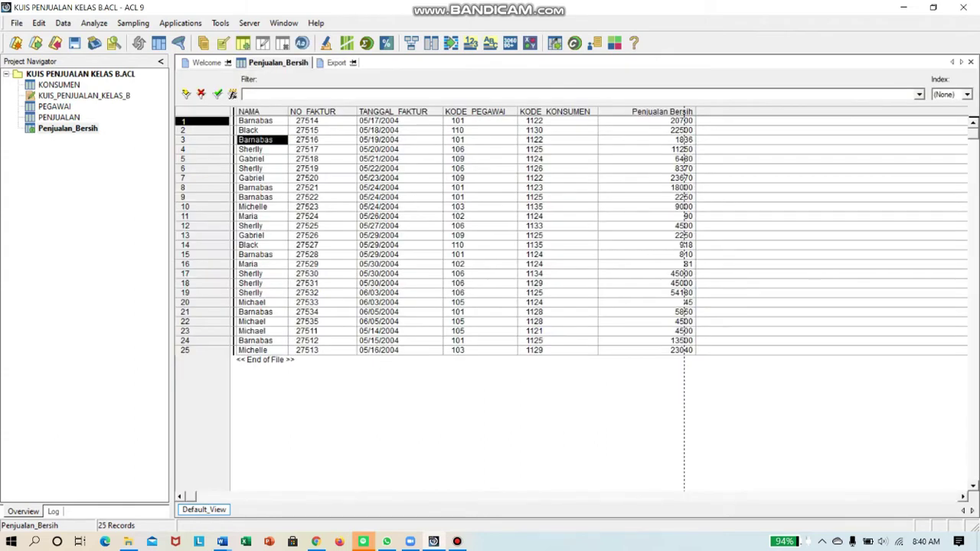
pyautogui.click(63, 23)
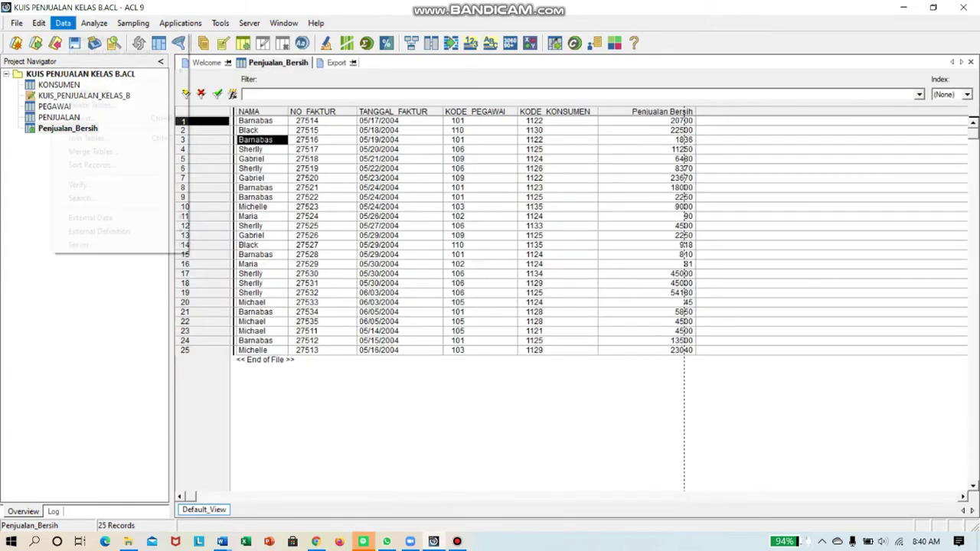
pyautogui.click(84, 37)
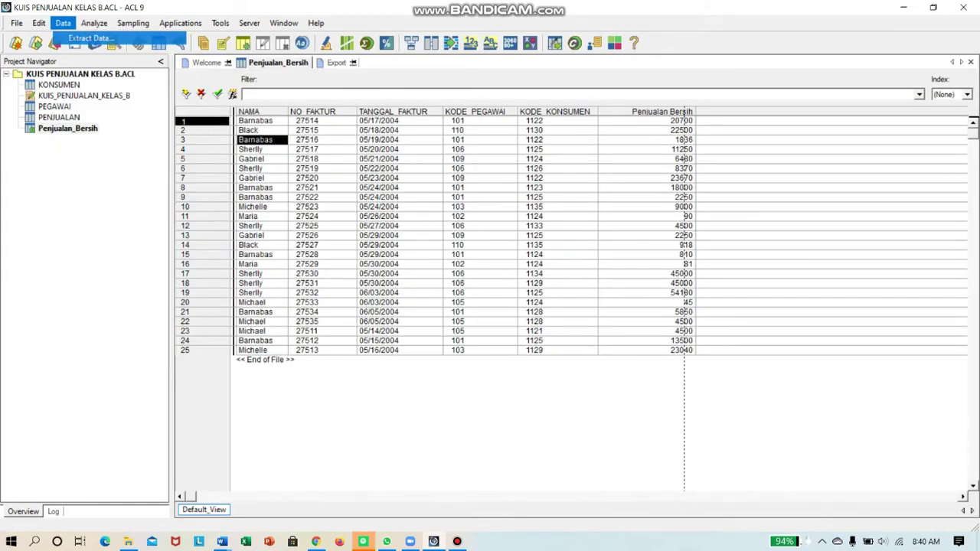
pyautogui.click(449, 204)
pyautogui.click(403, 227)
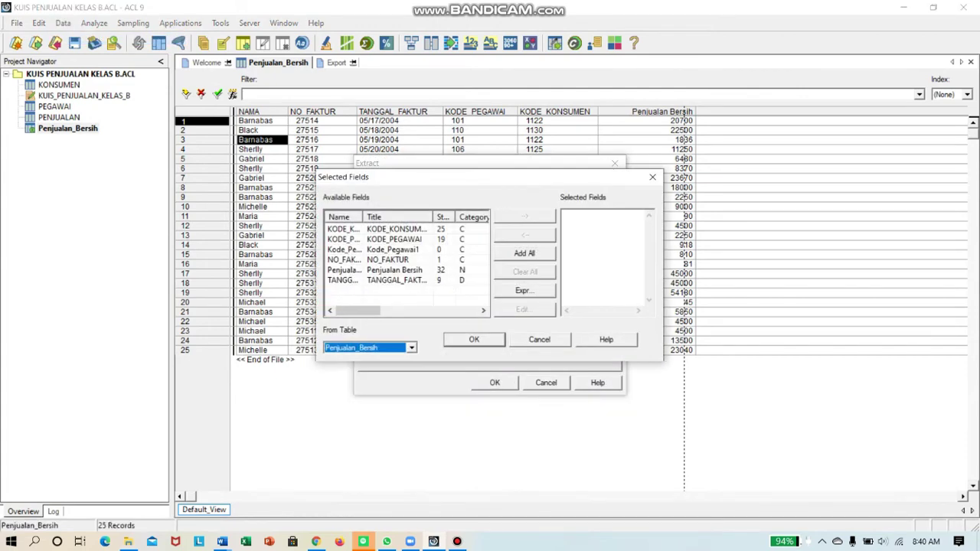
pyautogui.click(411, 347)
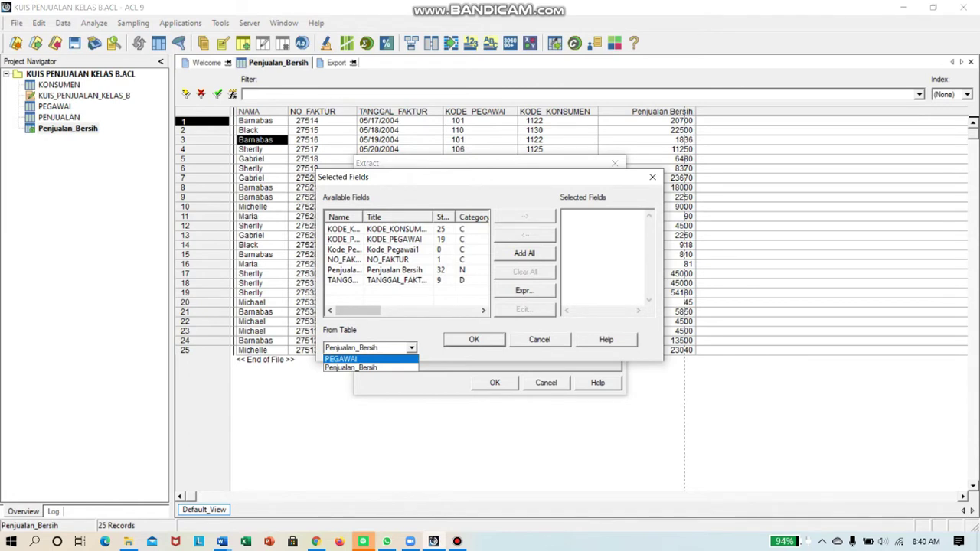
pyautogui.press('Escape')
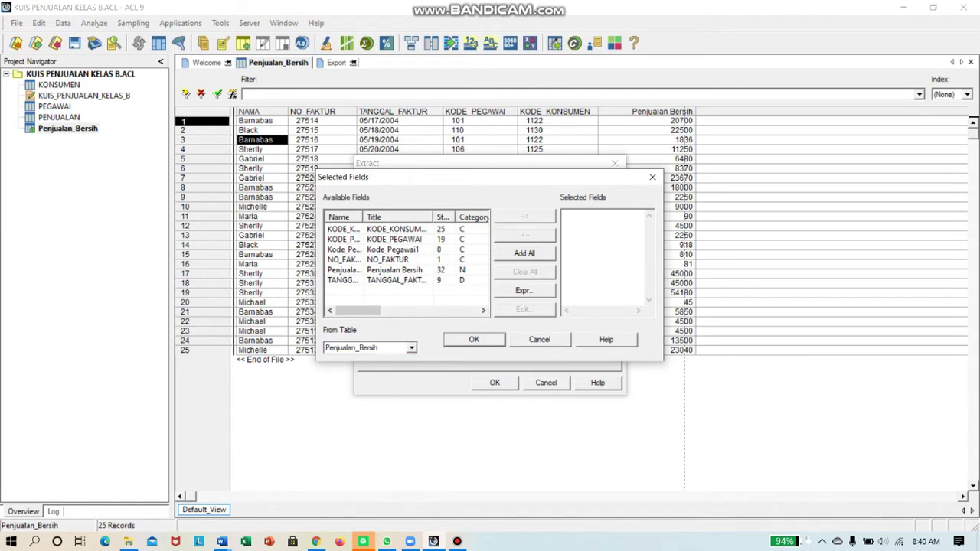
pyautogui.press('Up')
pyautogui.doubleClick(378, 260)
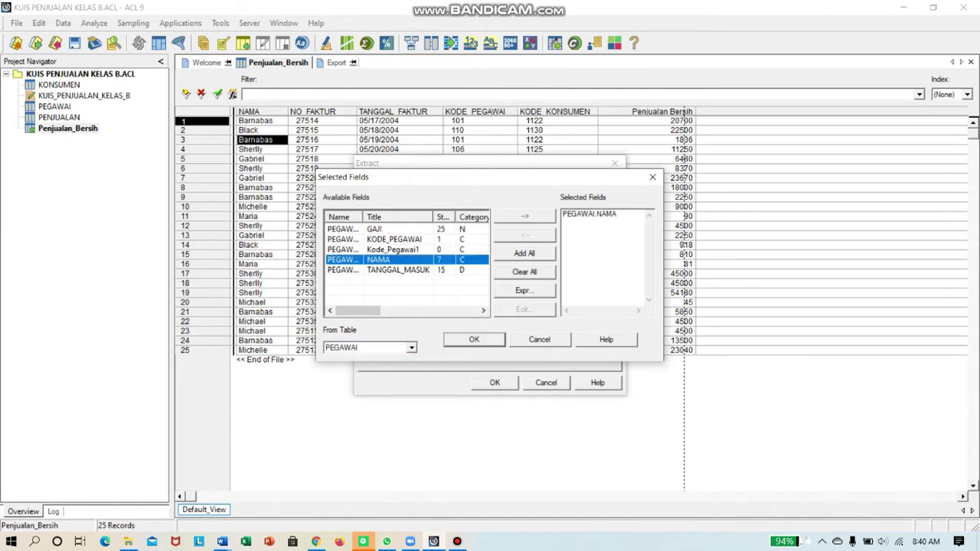
# - Add all fields of Penjualan_Bersih after NAMA in the extraction's field selection and accept the list
pyautogui.press('Tab')
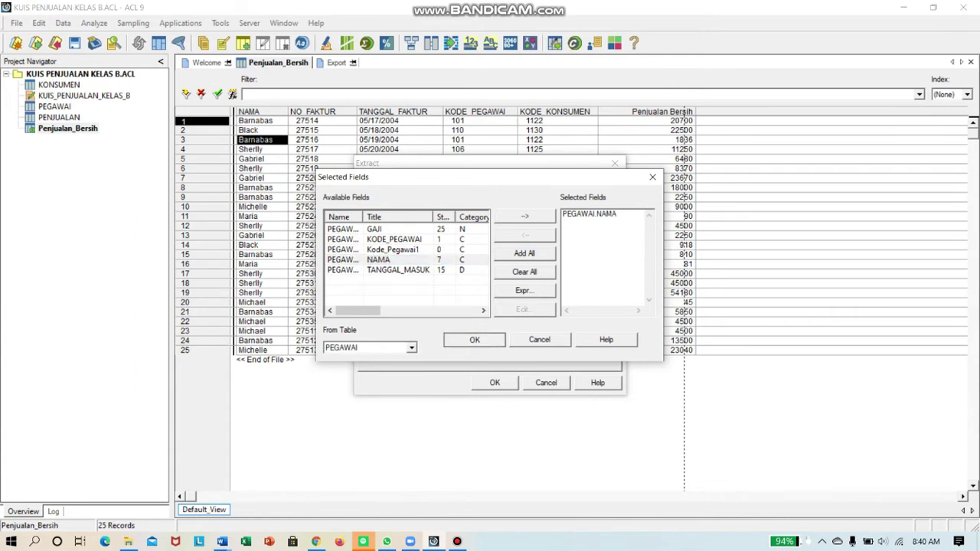
pyautogui.press('Return')
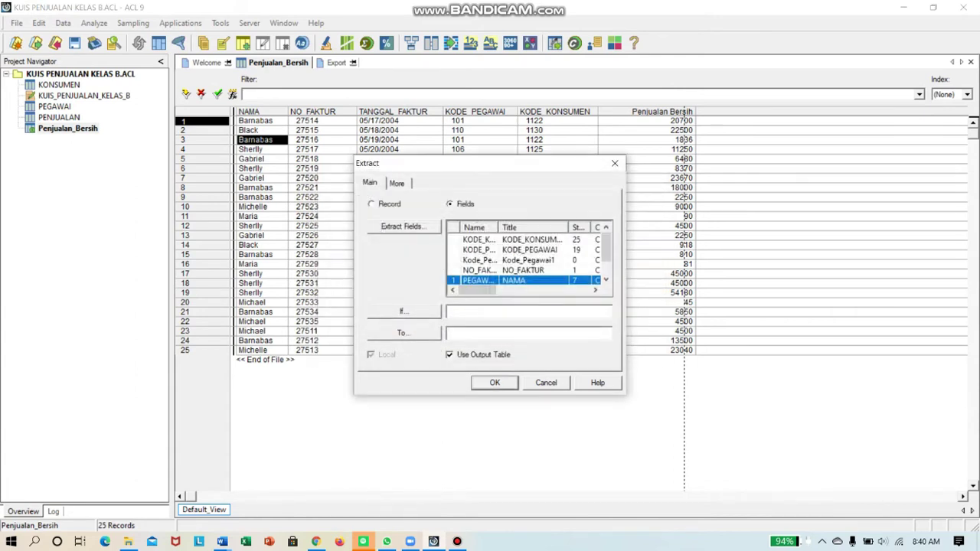
pyautogui.hotkey('shift', 'Tab')
pyautogui.press('Return')
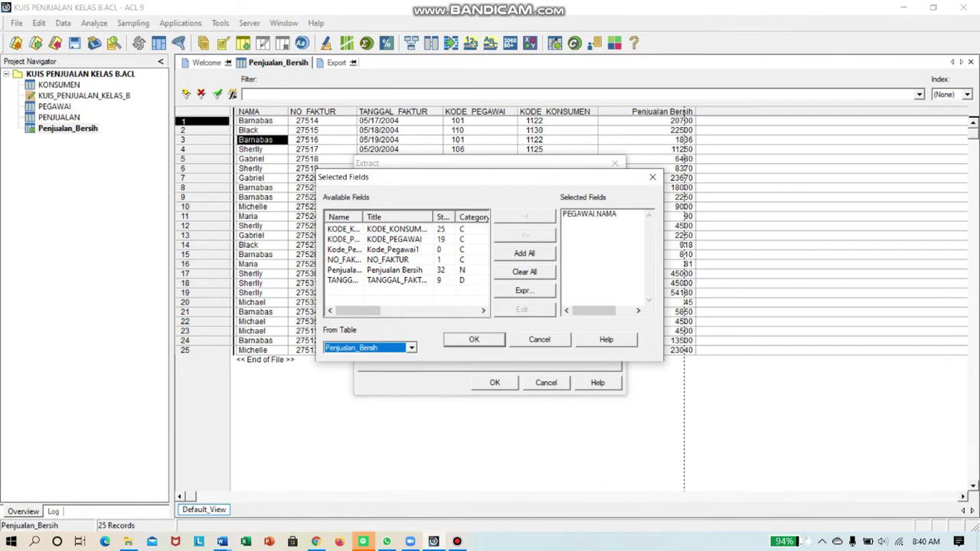
pyautogui.hotkey('shift', 'Tab')
pyautogui.press('space')
pyautogui.press('Return')
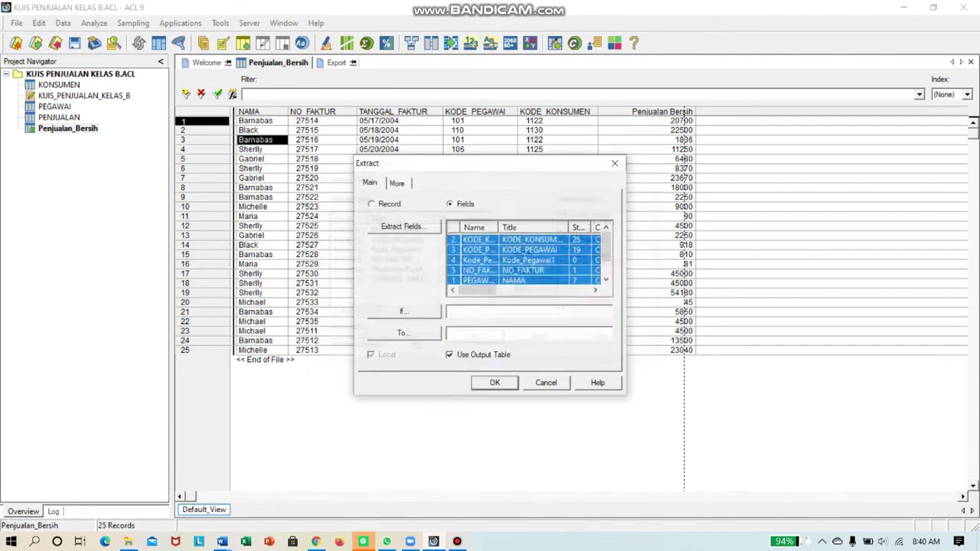
# - Name the output table "jawab_no_4", run the extraction and save the changes to Penjualan_Bersih
pyautogui.write('jawab')
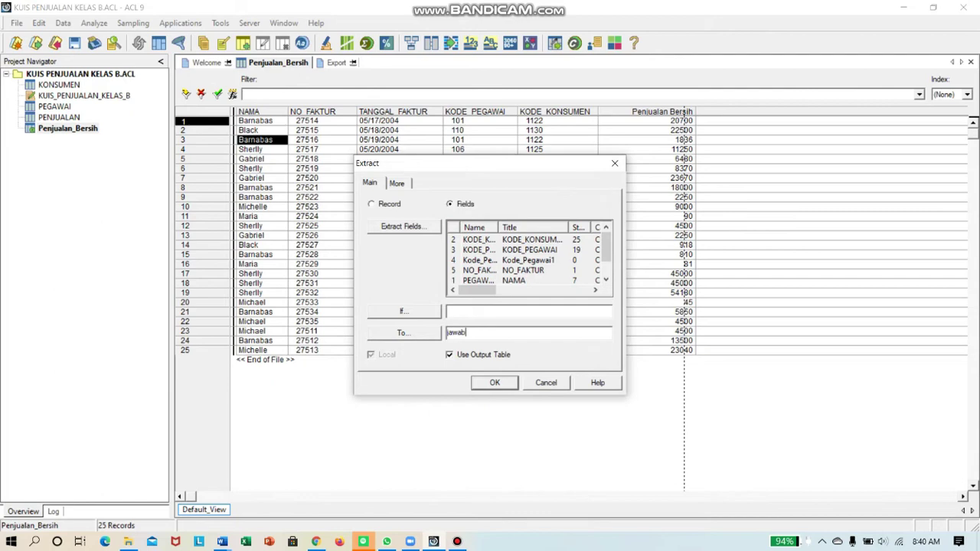
pyautogui.write('_no_4')
pyautogui.press('Return')
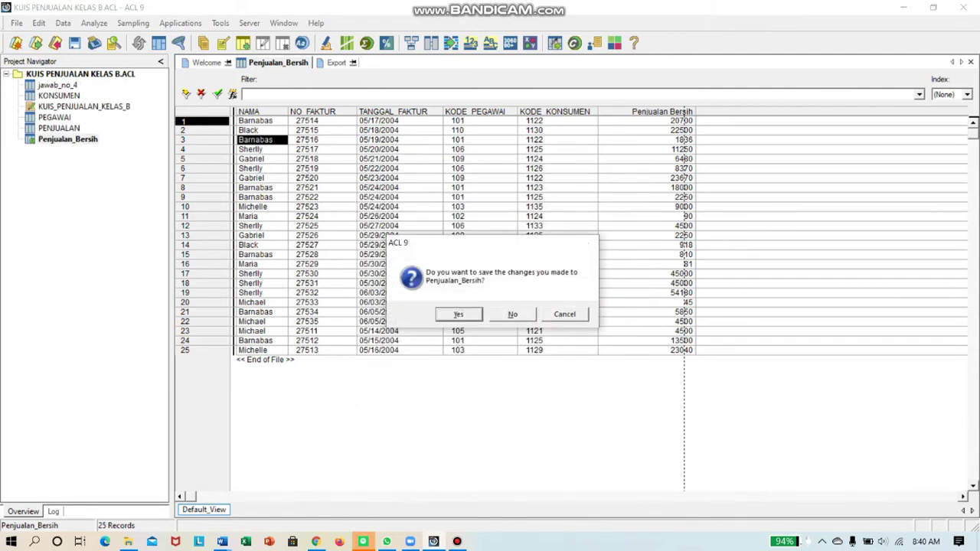
pyautogui.press('Return')
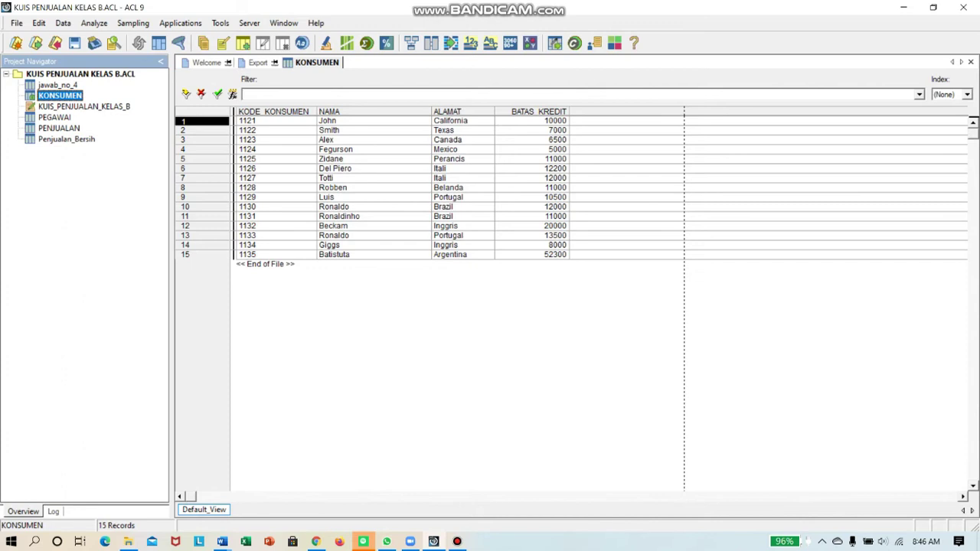
# - In Penjualan_Bersih's table layout, start a new expression field named Kode_Konsumen1 and open its default value expression for editing
pyautogui.doubleClick(67, 139)
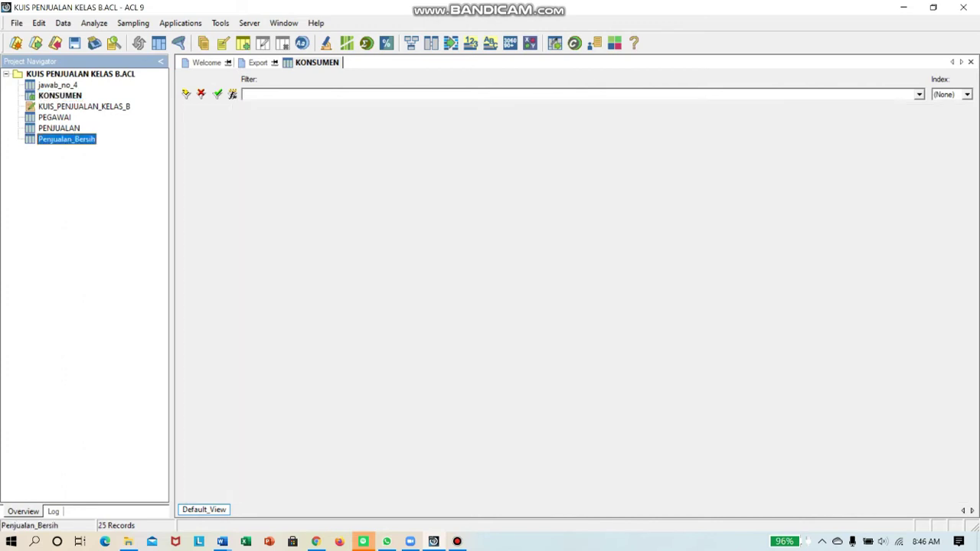
pyautogui.click(39, 24)
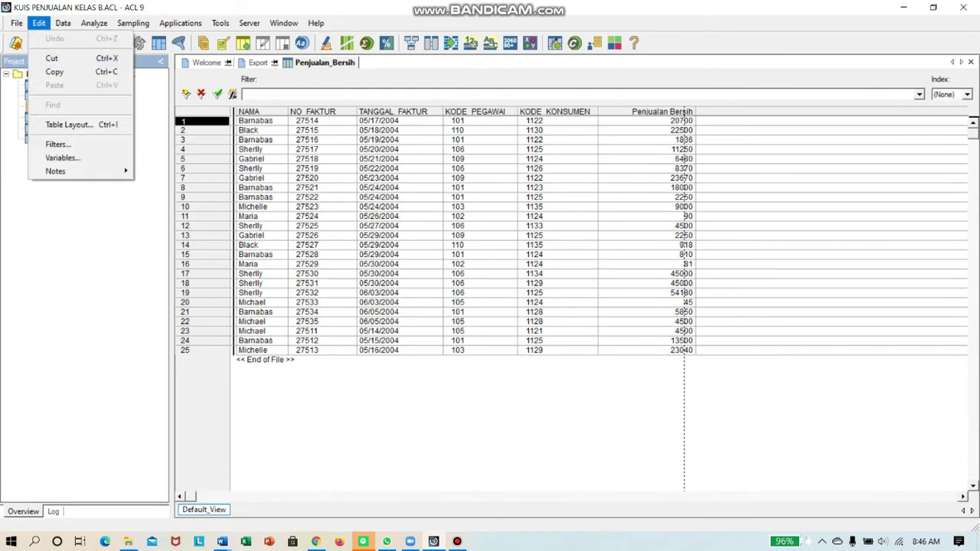
pyautogui.click(65, 124)
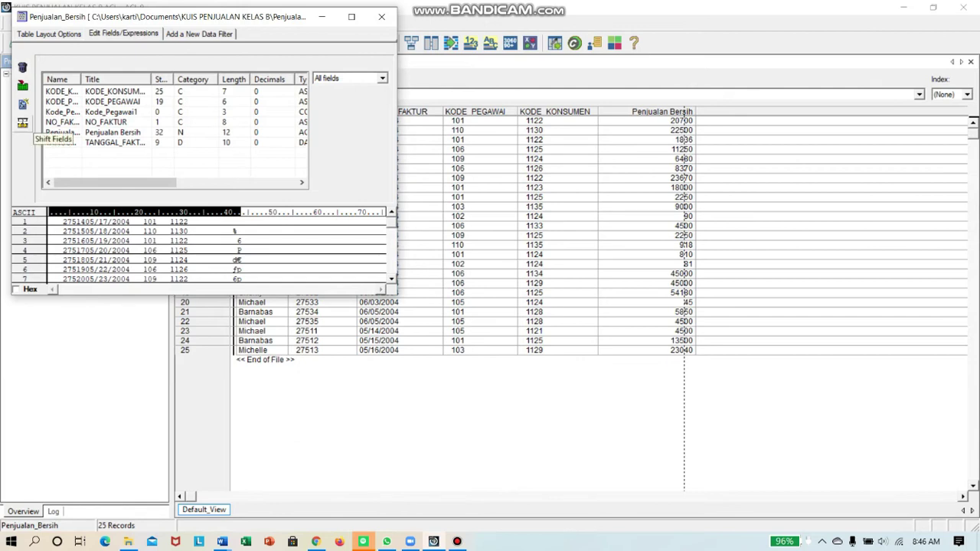
pyautogui.click(23, 106)
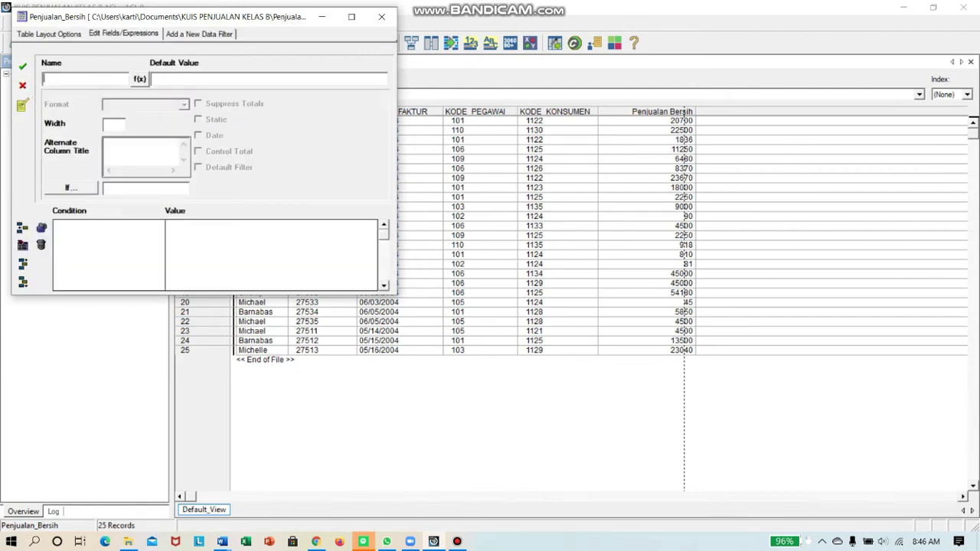
pyautogui.write('Kode_Konsumen1')
pyautogui.press('Tab')
pyautogui.press('Return')
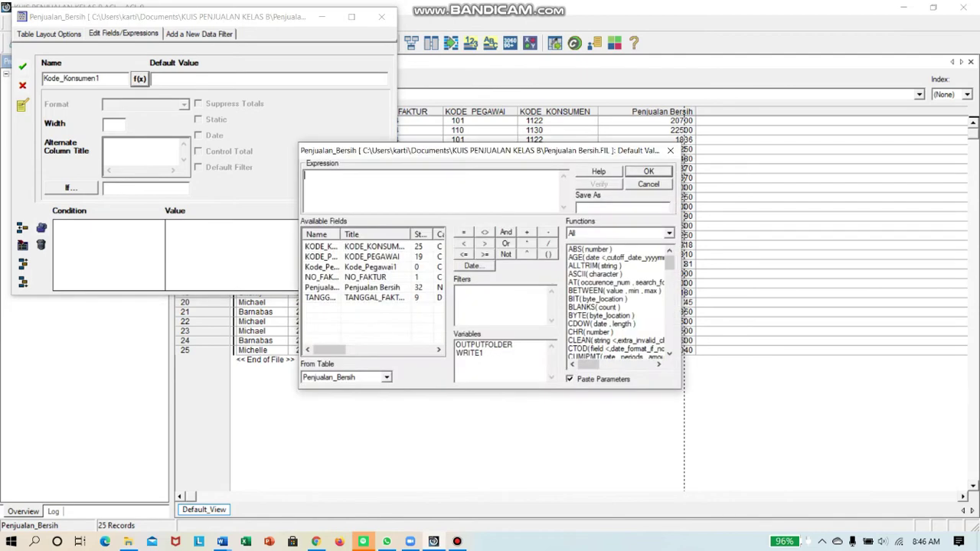
# - Build the default value from SUBSTR with ALLTRIM nested as its string argument and KODE_KONSUMEN as the trimmed field
pyautogui.scroll(-5, 621, 302)
pyautogui.scroll(-8, 620, 303)
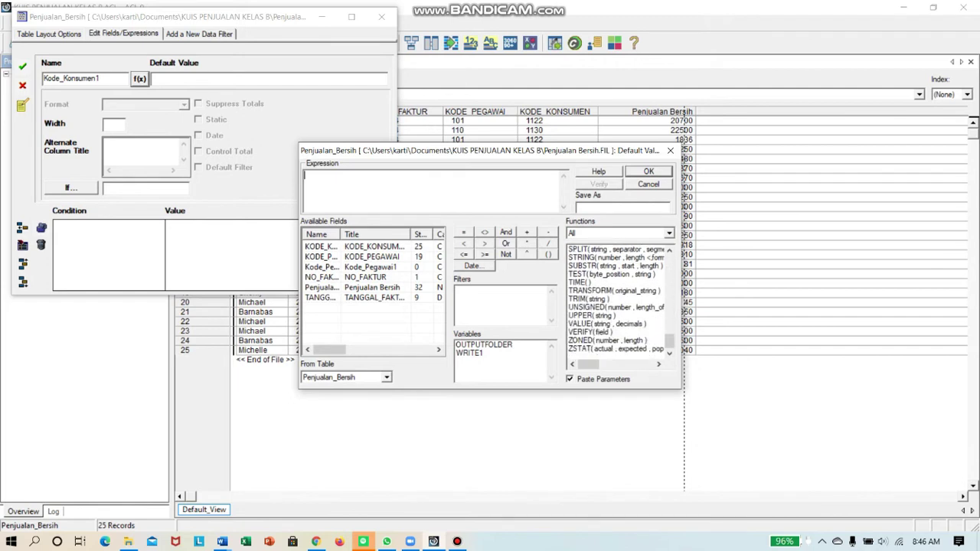
pyautogui.doubleClick(615, 265)
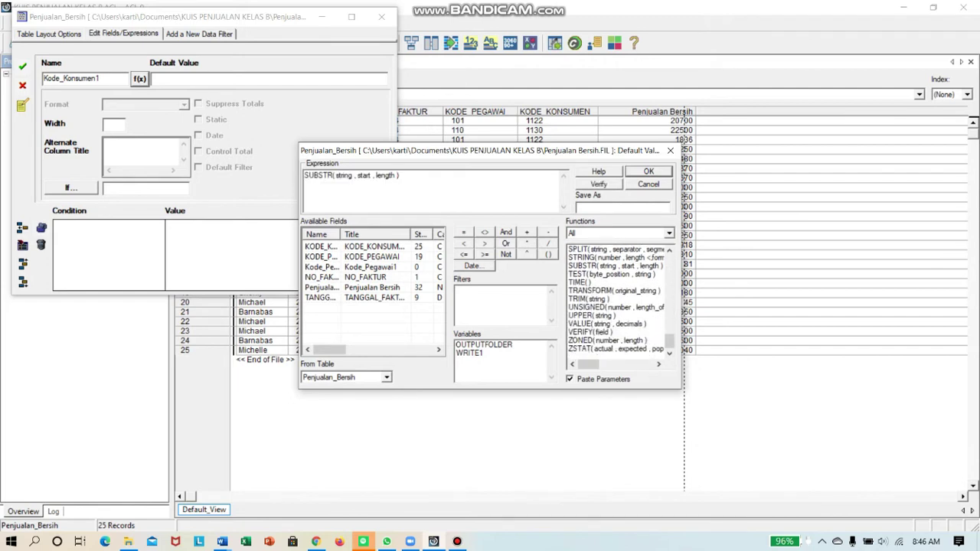
pyautogui.moveTo(351, 175); pyautogui.dragTo(336, 176)
pyautogui.scroll(20, 616, 303)
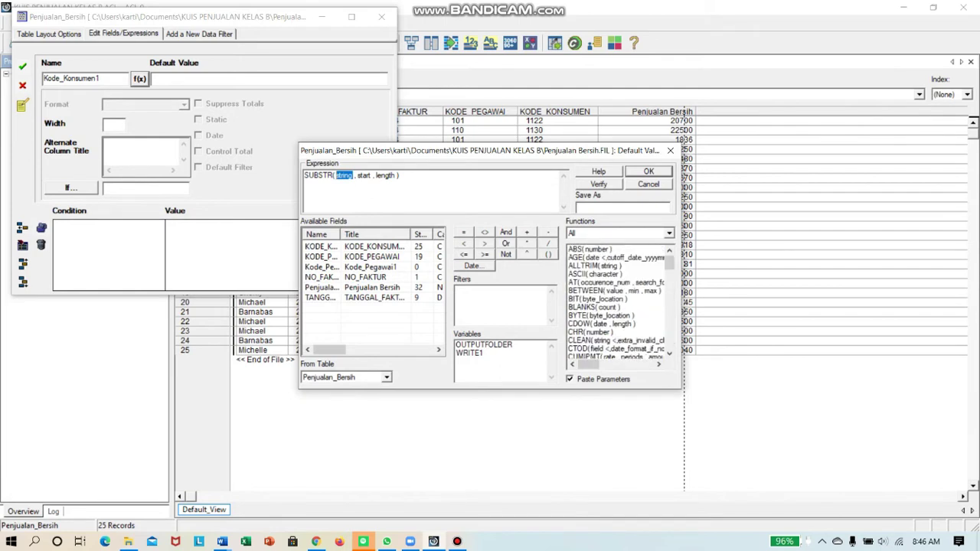
pyautogui.doubleClick(605, 265)
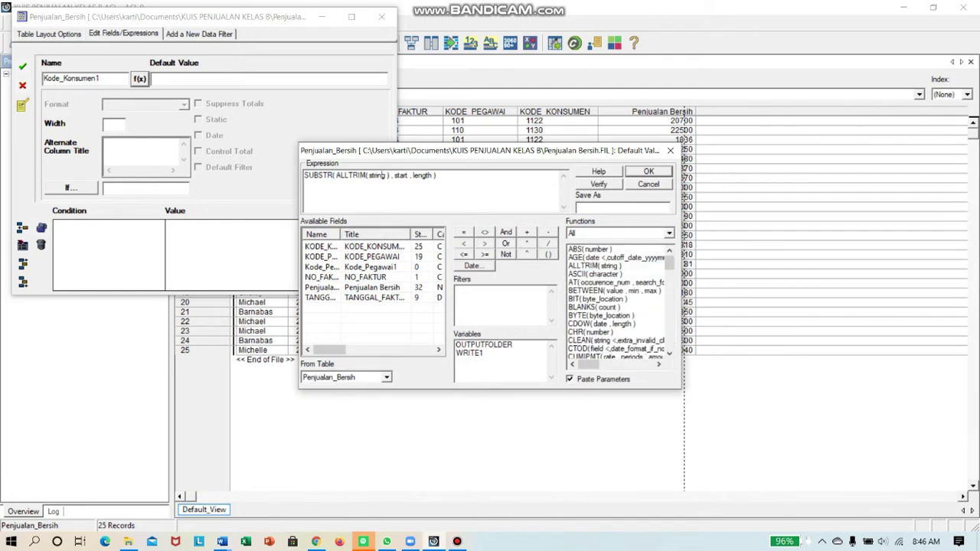
pyautogui.moveTo(383, 175); pyautogui.dragTo(370, 175)
pyautogui.click(385, 175)
pyautogui.doubleClick(385, 175)
pyautogui.doubleClick(322, 247)
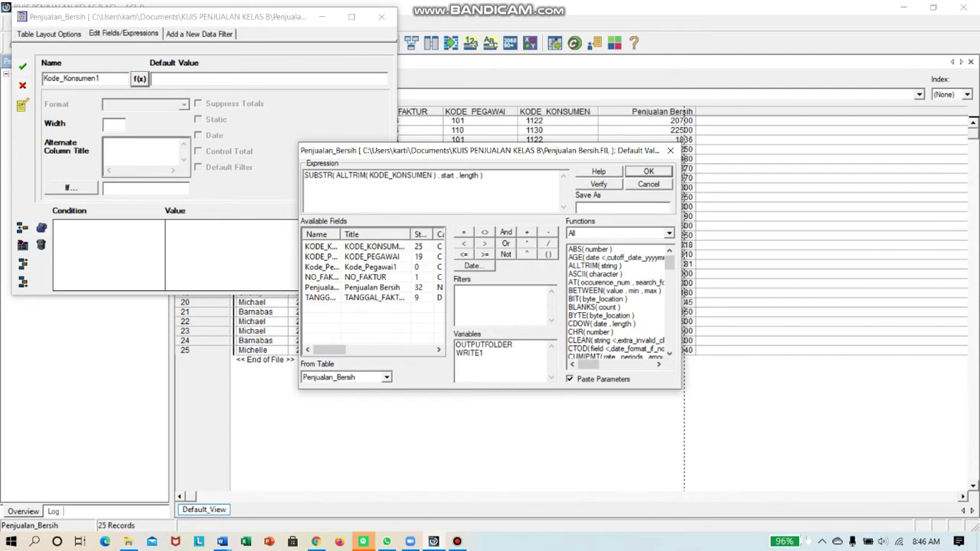
# - Set the SUBSTR start position to 1 and the length to 4
pyautogui.click(457, 175)
pyautogui.press('BackSpace')
pyautogui.press('BackSpace')
pyautogui.press('BackSpace')
pyautogui.press('BackSpace')
pyautogui.press('BackSpace')
pyautogui.write('1')
pyautogui.click(452, 176)
pyautogui.press('Delete')
pyautogui.press('Delete')
pyautogui.press('Delete')
pyautogui.press('Delete')
pyautogui.press('Delete')
pyautogui.press('Delete')
pyautogui.write('4')
# - Verify and accept the Kode_Konsumen1 expression, save the field and close Penjualan_Bersih's table layout
pyautogui.click(599, 184)
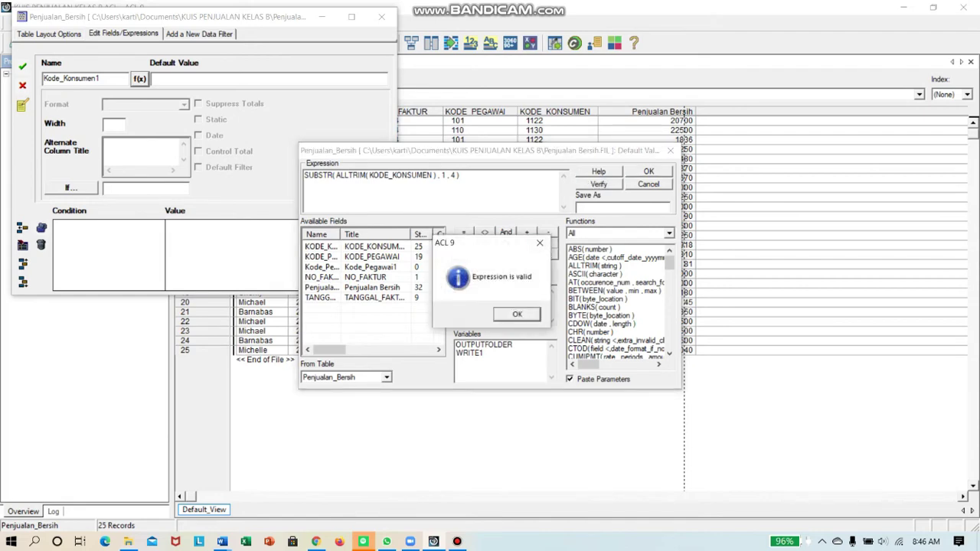
pyautogui.click(517, 314)
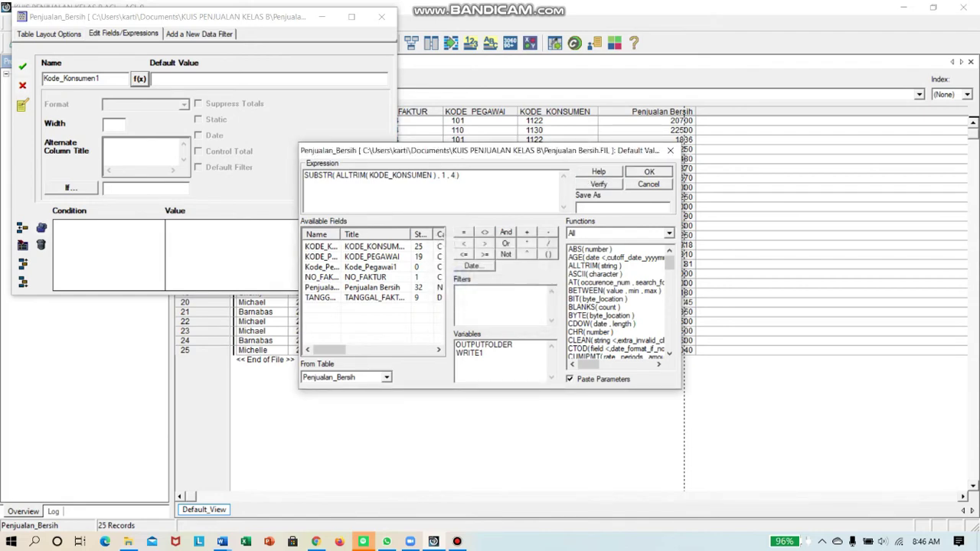
pyautogui.click(649, 171)
pyautogui.click(22, 66)
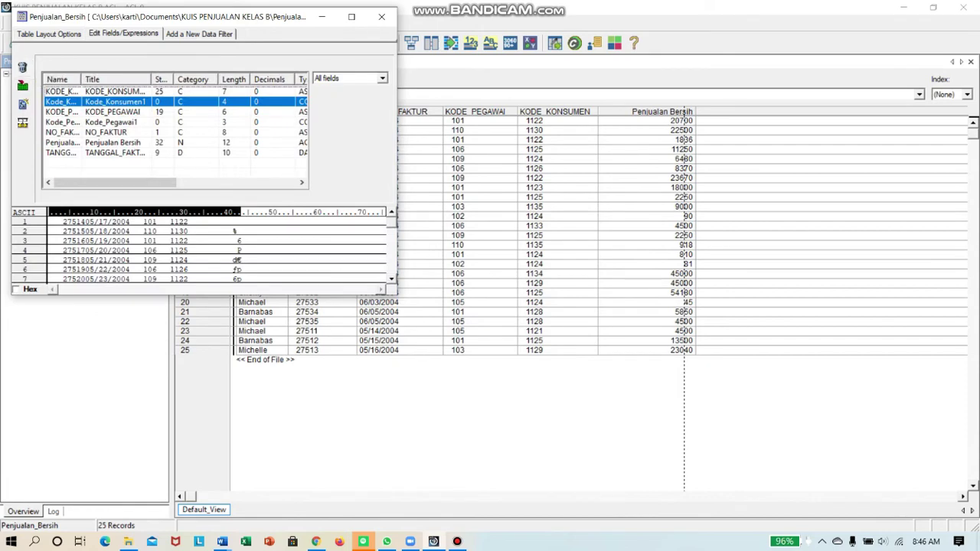
pyautogui.click(382, 16)
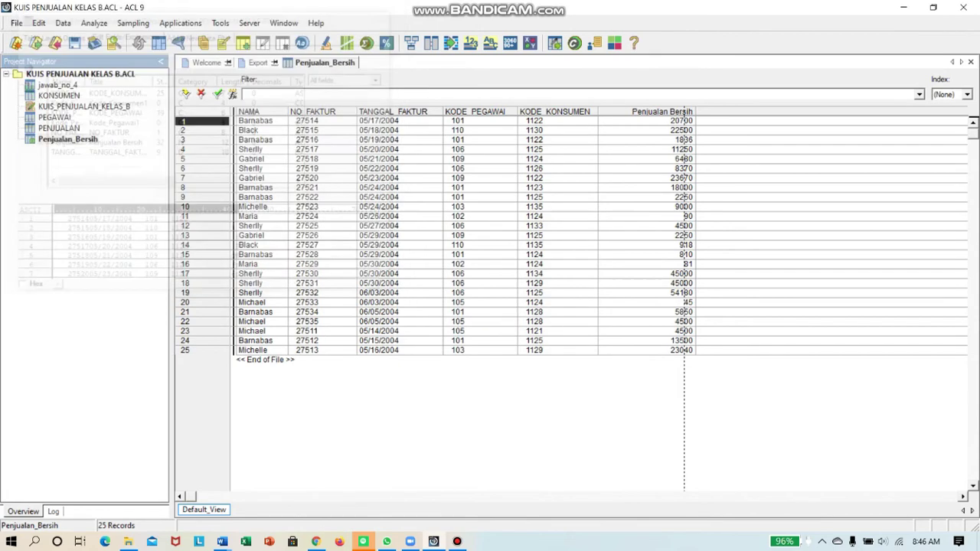
# - In the KONSUMEN table layout, start a new expression field named Kode_Konsumen1 and open its default value expression for editing
pyautogui.doubleClick(59, 96)
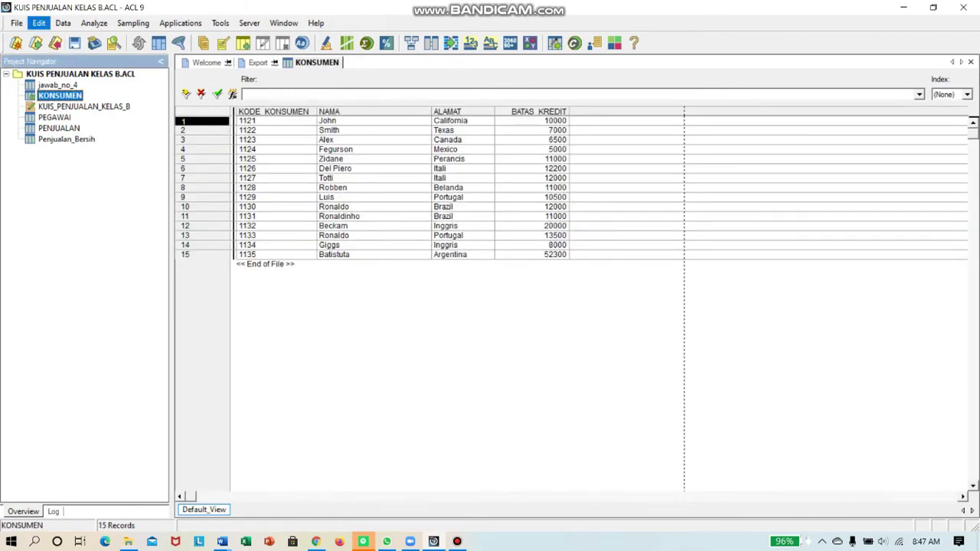
pyautogui.click(38, 23)
pyautogui.click(61, 124)
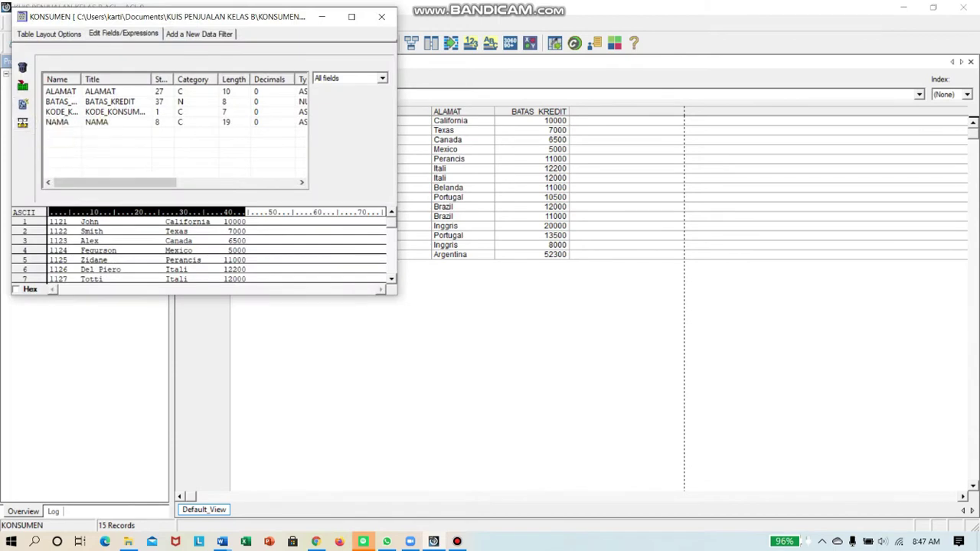
pyautogui.click(22, 103)
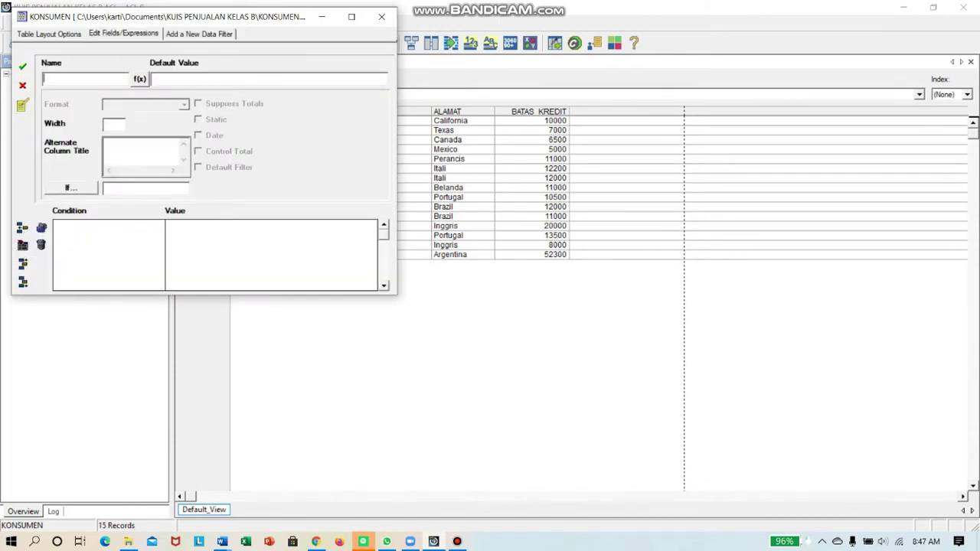
pyautogui.write('Kode_Konsumen1')
pyautogui.click(139, 79)
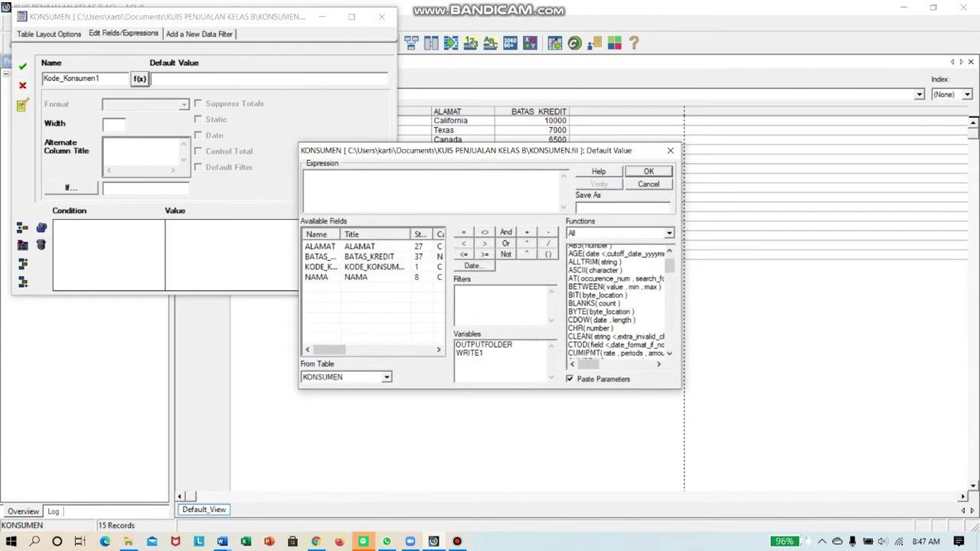
# - Build KONSUMEN's Kode_Konsumen1 default value from SUBSTR, with ALLTRIM of the KODE_KONSUMEN field as its string argument
pyautogui.scroll(-20, 616, 298)
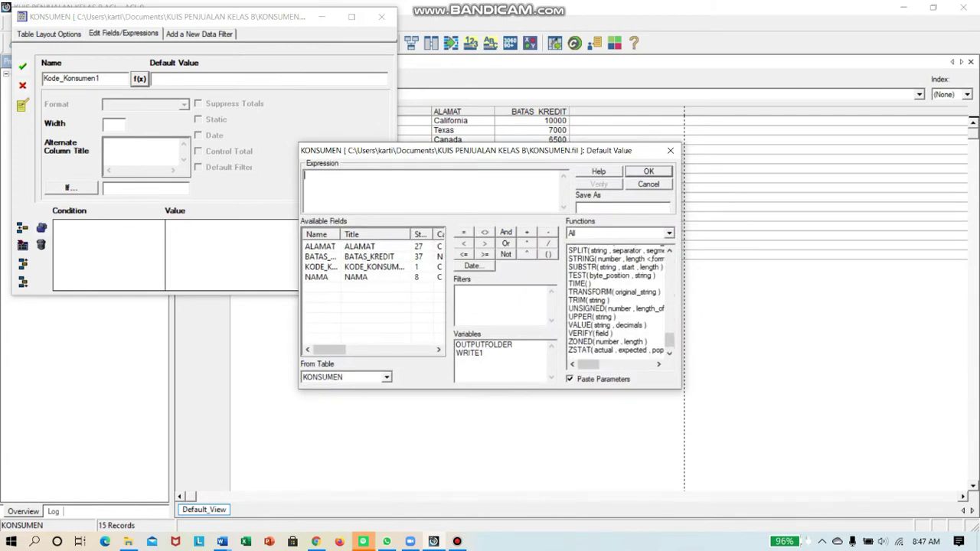
pyautogui.scroll(2, 616, 299)
pyautogui.doubleClick(605, 283)
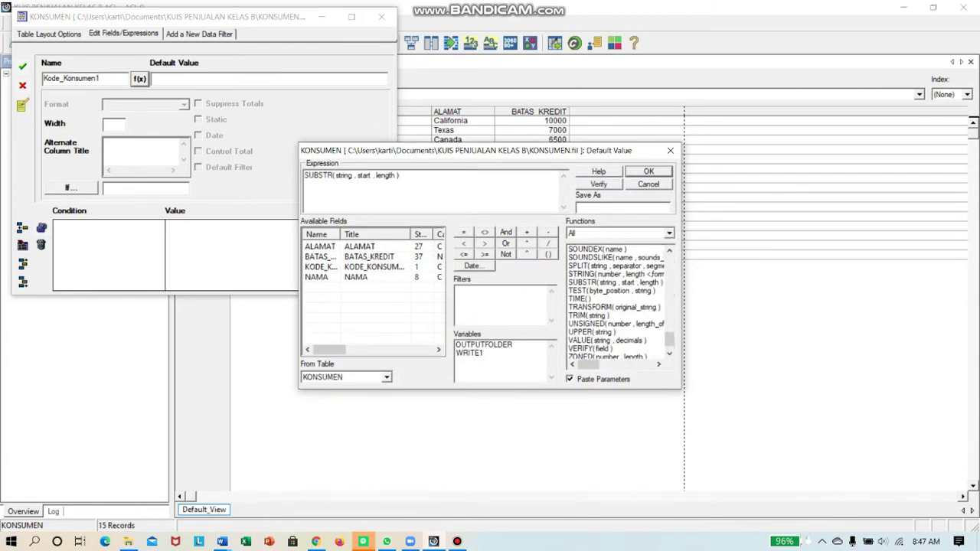
pyautogui.moveTo(352, 176); pyautogui.dragTo(336, 176)
pyautogui.scroll(20, 616, 299)
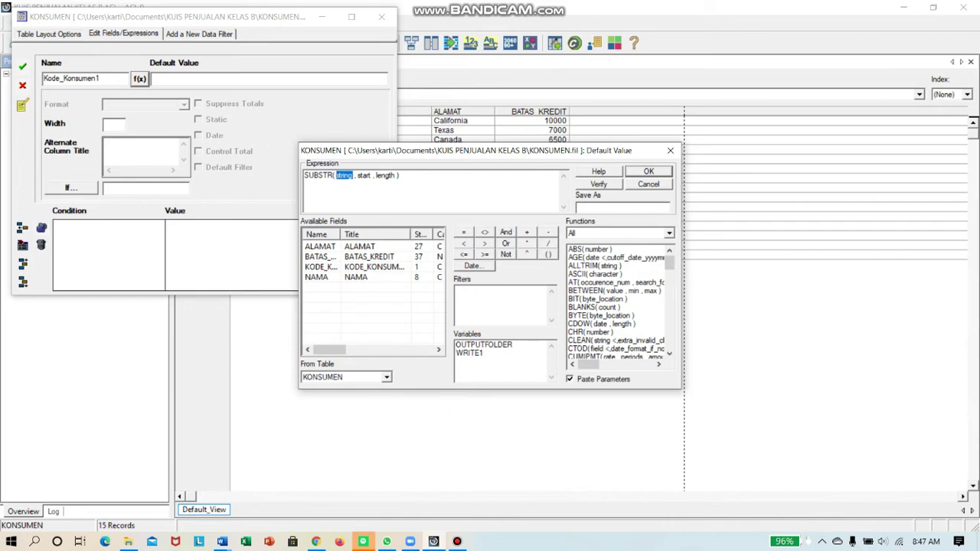
pyautogui.doubleClick(594, 266)
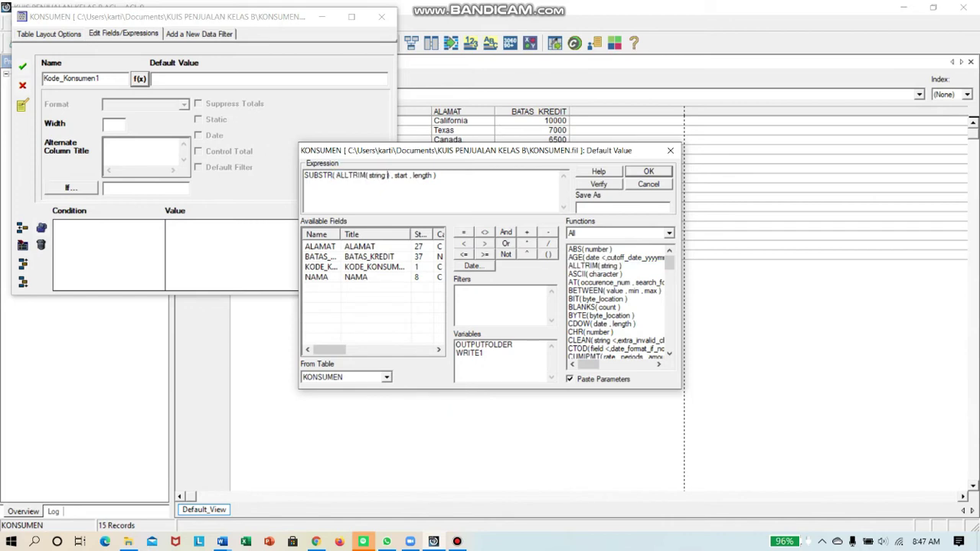
pyautogui.moveTo(388, 176); pyautogui.dragTo(369, 175)
pyautogui.click(377, 175)
pyautogui.doubleClick(321, 267)
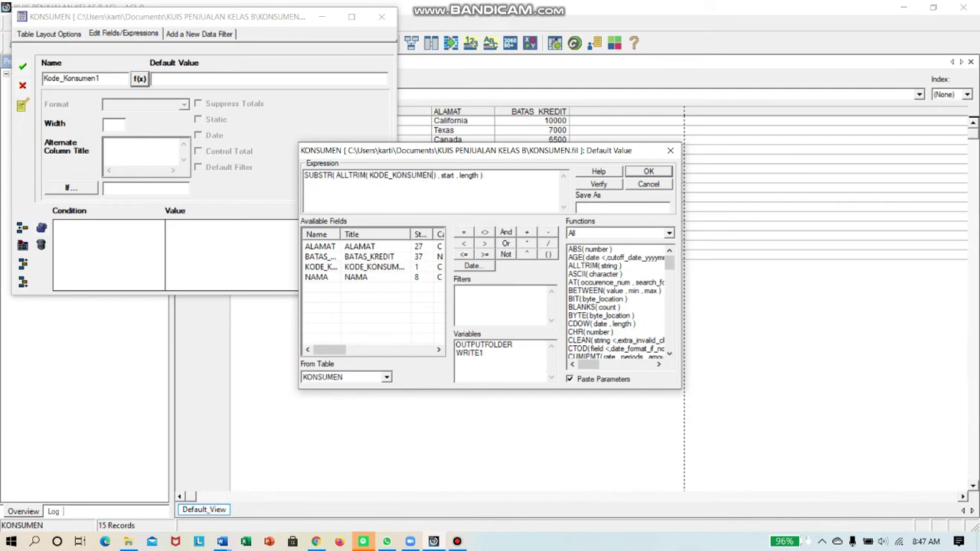
# - Set the SUBSTR start argument to 1 and the length argument to 4
pyautogui.doubleClick(448, 175)
pyautogui.write('1')
pyautogui.press('Right')
pyautogui.press('Right')
pyautogui.press('Right')
pyautogui.press('Right')
pyautogui.press('Right')
pyautogui.press('BackSpace')
pyautogui.press('BackSpace')
pyautogui.press('BackSpace')
pyautogui.press('BackSpace')
pyautogui.press('BackSpace')
pyautogui.press('BackSpace')
pyautogui.write('4')
# - Verify and accept the expression, save the Kode_Konsumen1 field and close KONSUMEN's table layout
pyautogui.click(599, 184)
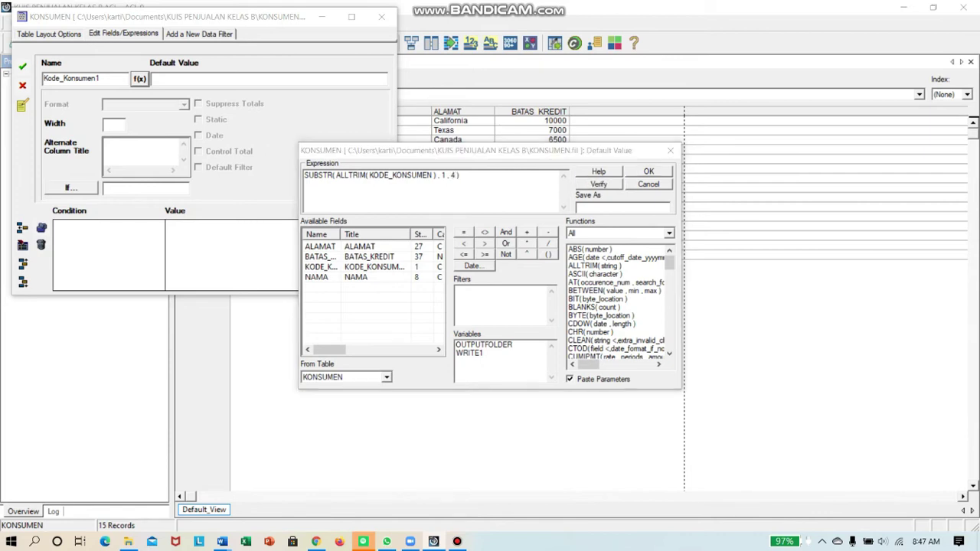
pyautogui.press('Return')
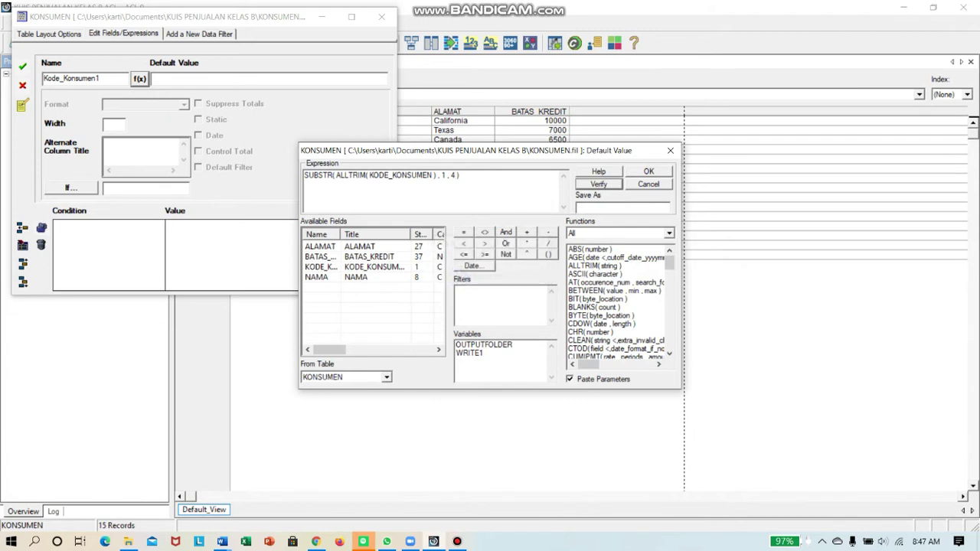
pyautogui.press('Return')
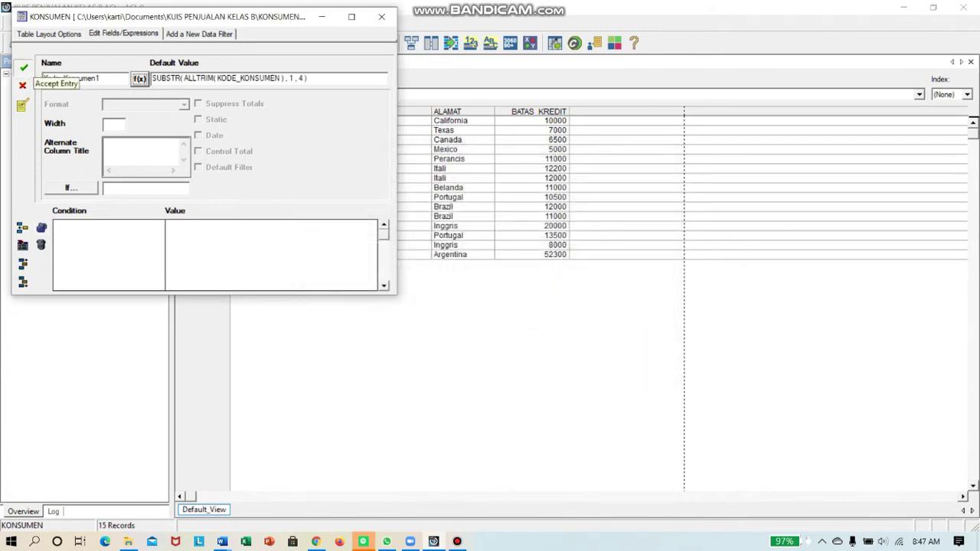
pyautogui.click(23, 66)
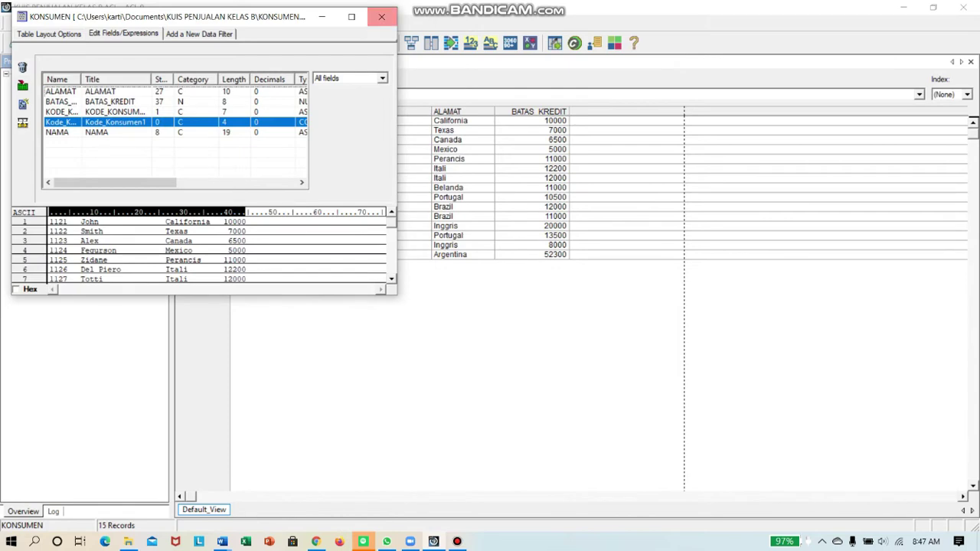
pyautogui.click(382, 16)
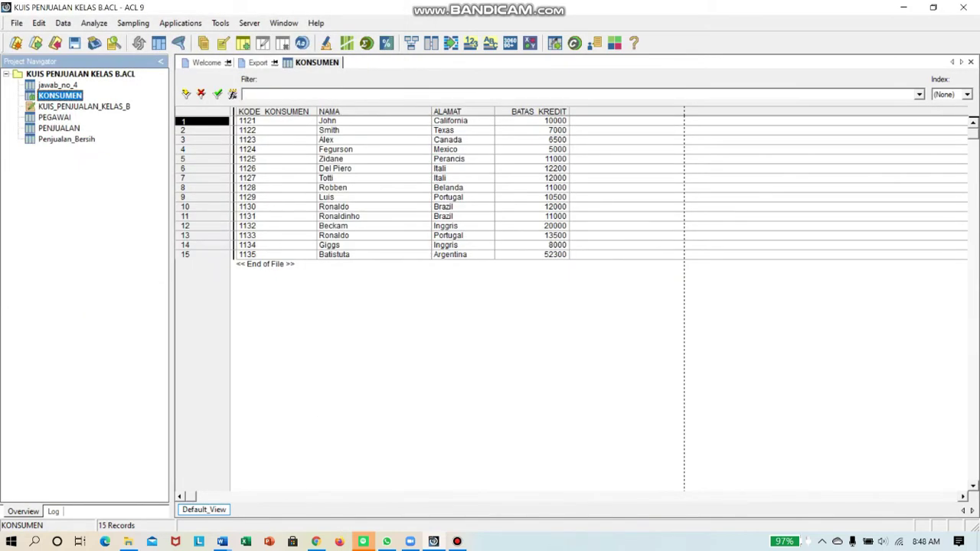
# - Open Penjualan_Bersih, add the KONSUMEN table to its relations and place it below PEGAWAI
pyautogui.click(67, 139)
pyautogui.doubleClick(67, 138)
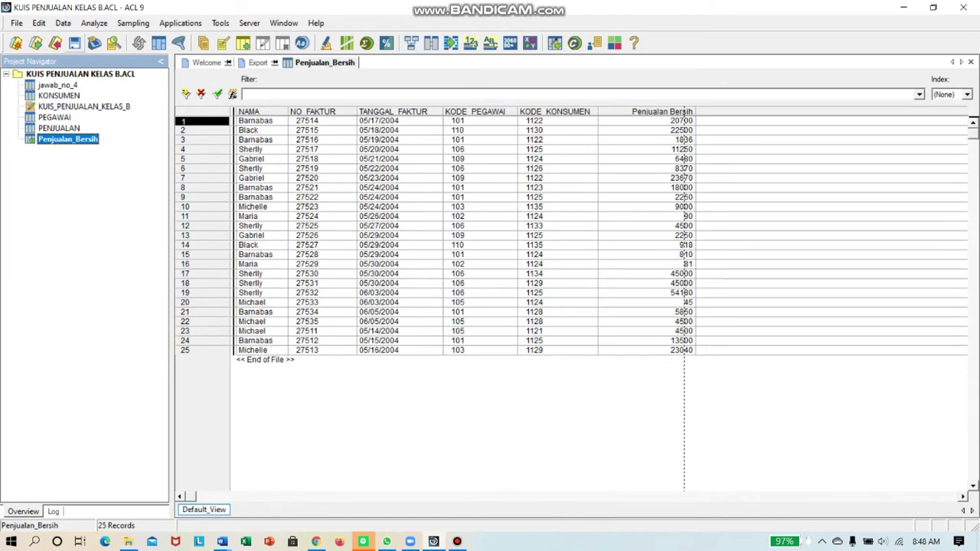
pyautogui.click(63, 23)
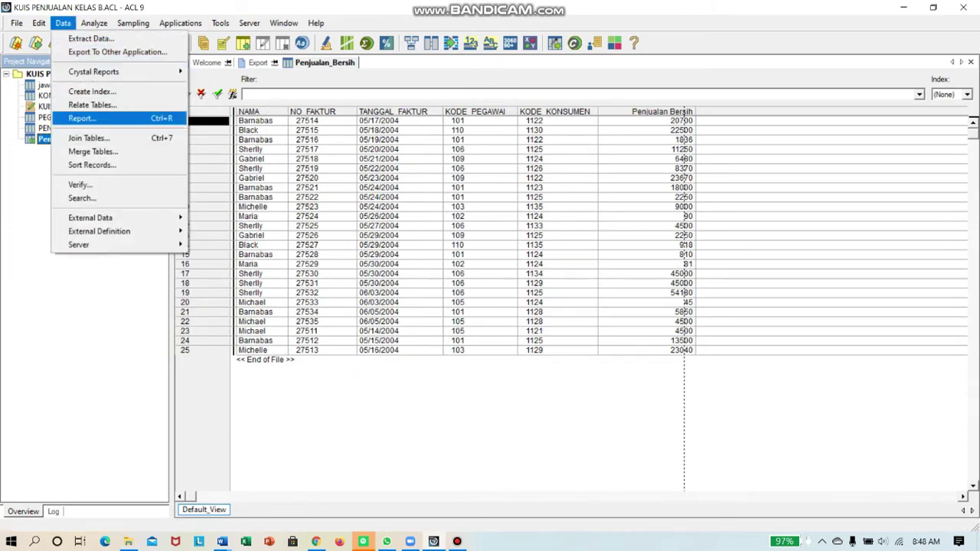
pyautogui.click(92, 105)
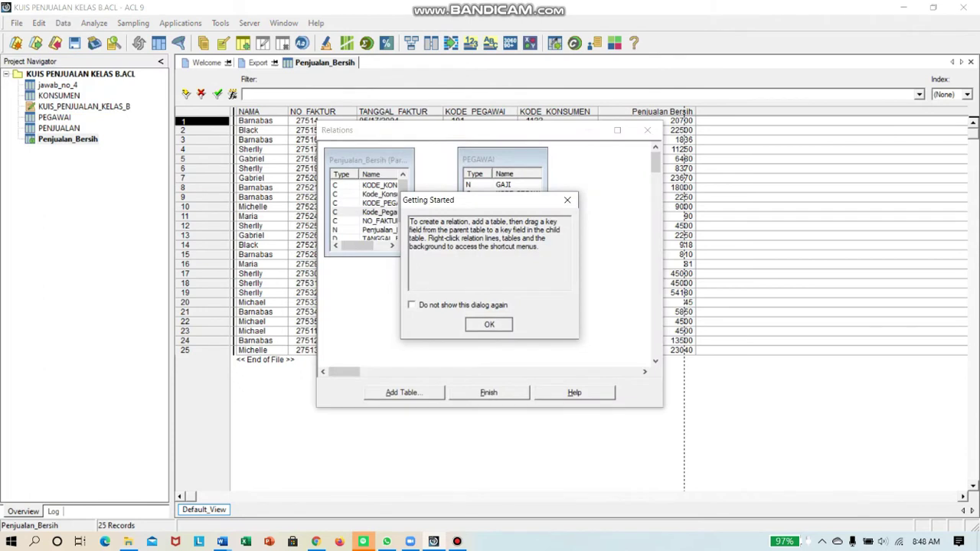
pyautogui.click(490, 324)
pyautogui.click(404, 393)
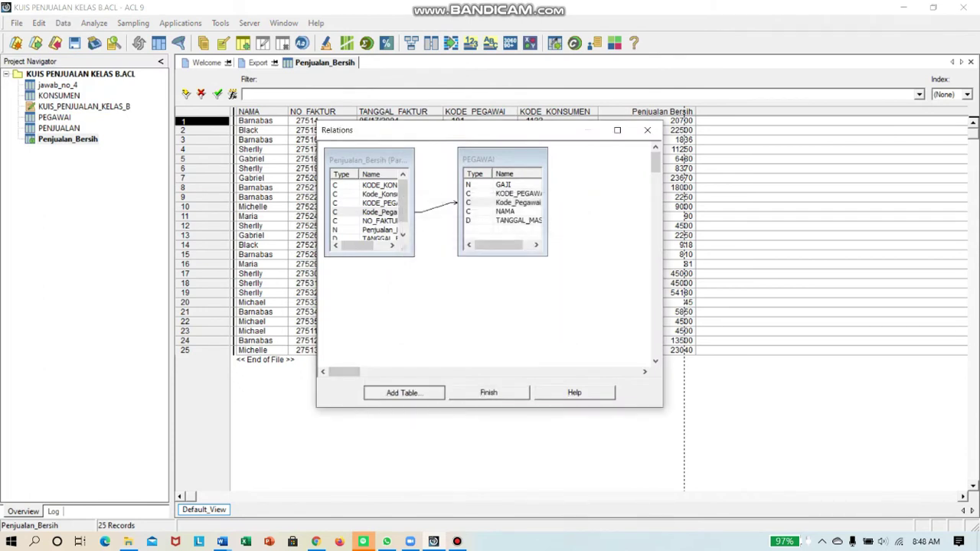
pyautogui.doubleClick(404, 239)
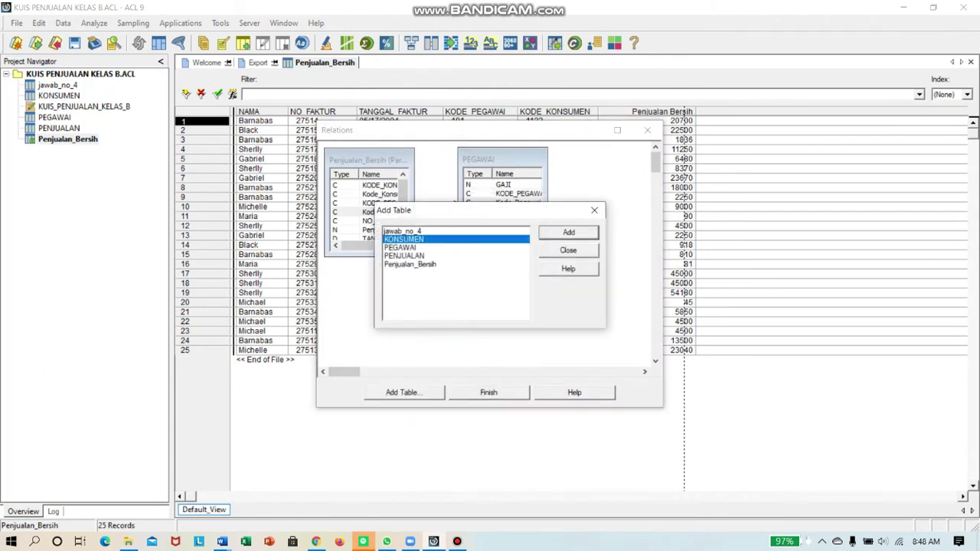
pyautogui.moveTo(367, 274); pyautogui.dragTo(502, 275)
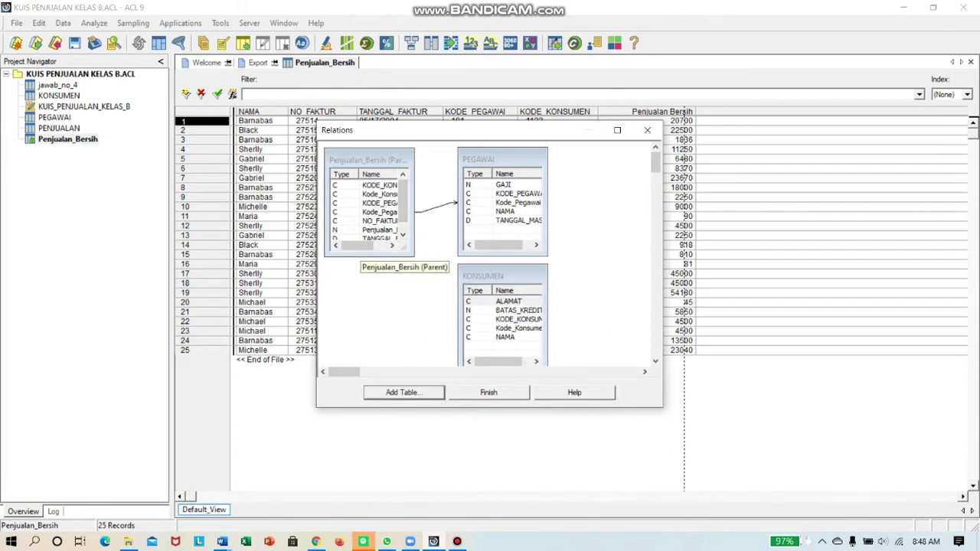
# - Relate Kode_Konsumen1 in Penjualan_Bersih to Kode_Konsumen1 in KONSUMEN and finish the relations
pyautogui.moveTo(360, 245); pyautogui.dragTo(373, 246)
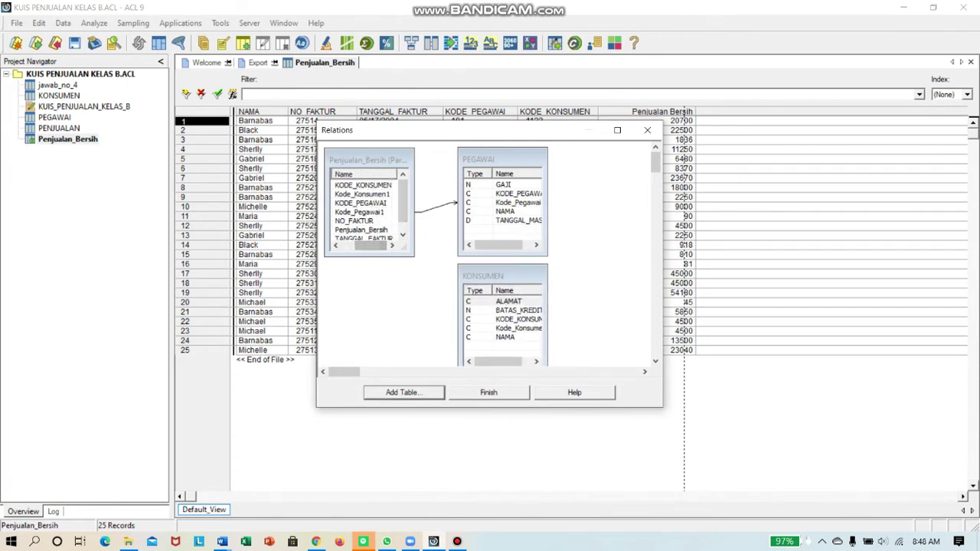
pyautogui.moveTo(363, 195); pyautogui.dragTo(467, 328)
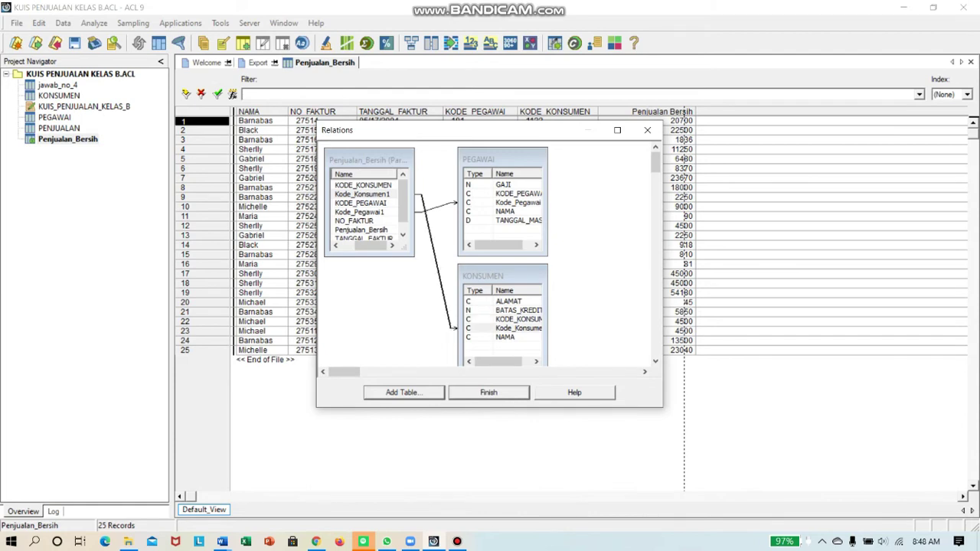
pyautogui.moveTo(501, 362); pyautogui.dragTo(510, 363)
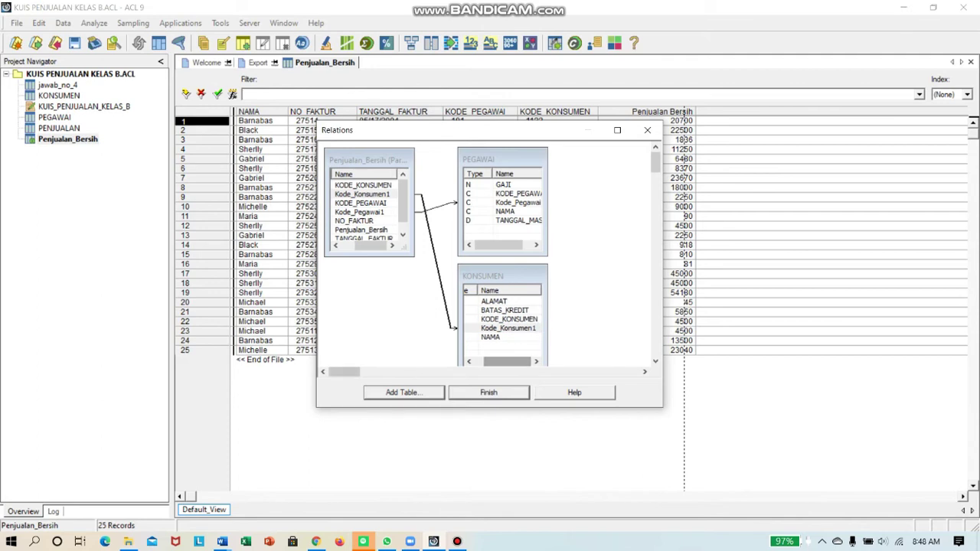
pyautogui.click(489, 393)
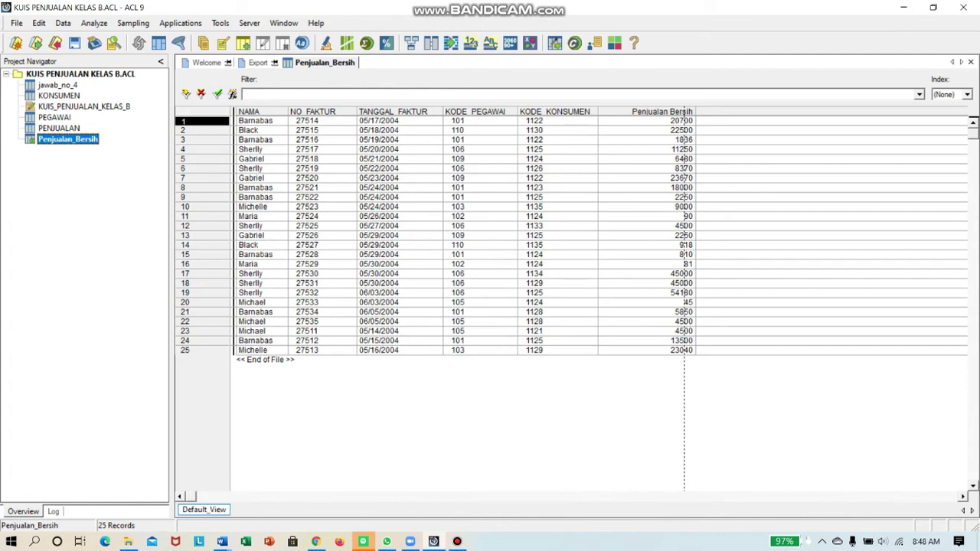
# - Remove the employee NAMA column from the Penjualan_Bersih view
pyautogui.click(260, 111)
pyautogui.rightClick(280, 116)
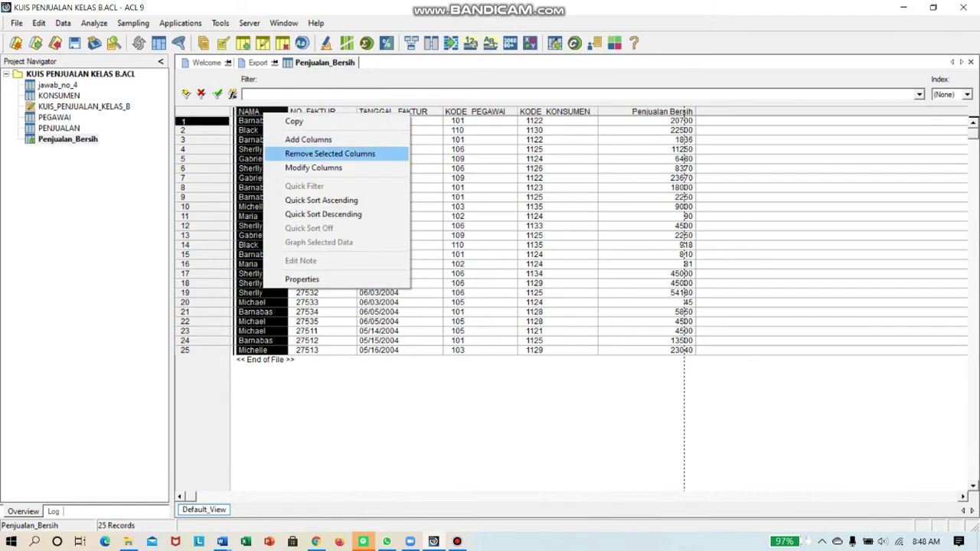
pyautogui.click(330, 154)
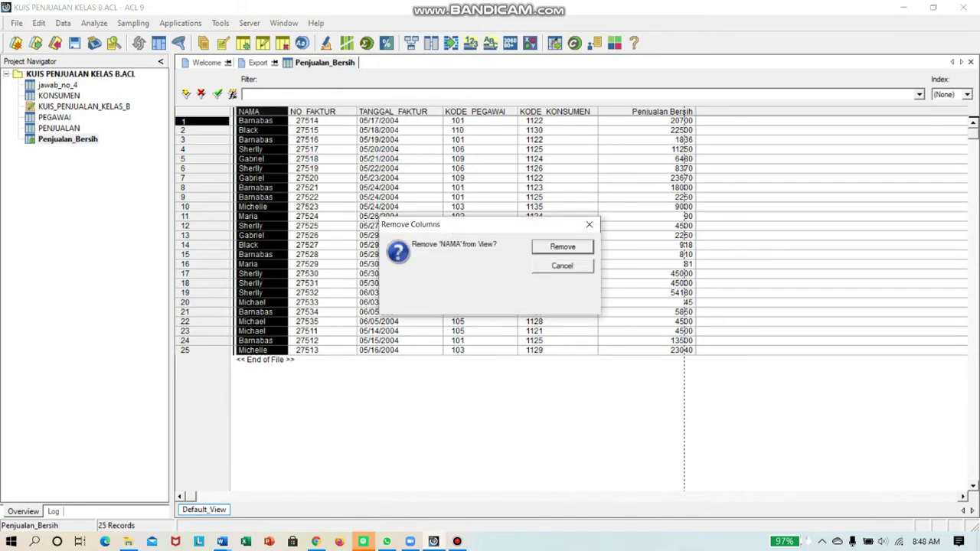
pyautogui.press('Return')
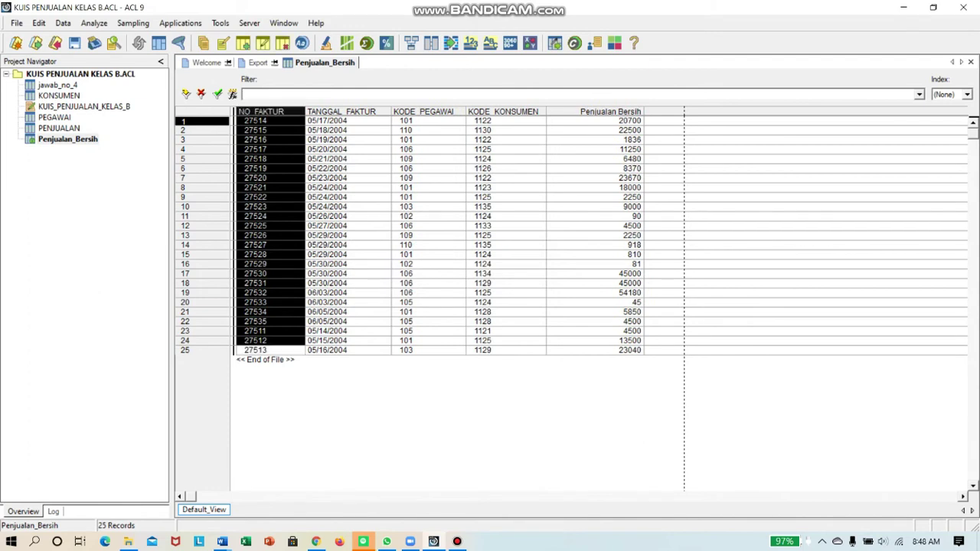
# - Add the NAMA field from the related KONSUMEN table as a column in the Penjualan_Bersih view
pyautogui.rightClick(277, 112)
pyautogui.click(272, 139)
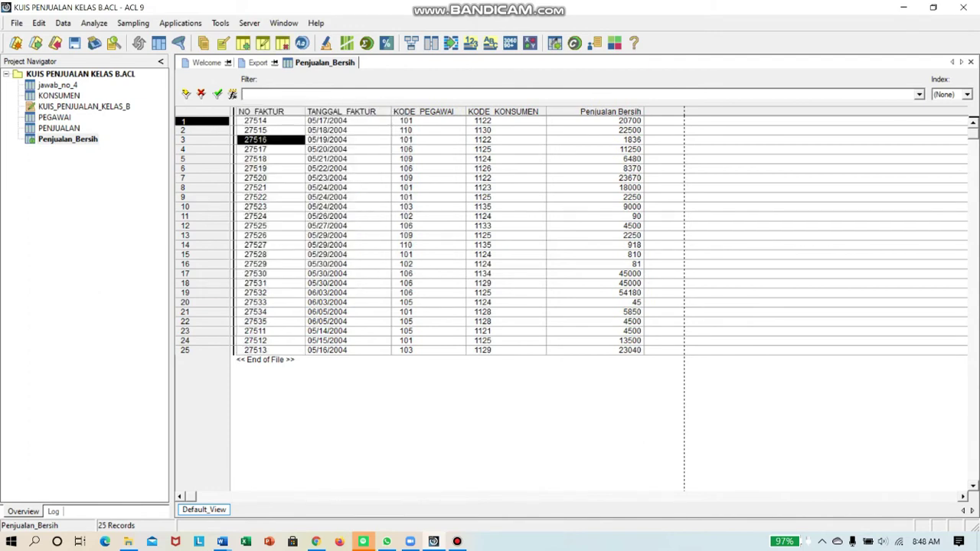
pyautogui.rightClick(274, 138)
pyautogui.click(320, 161)
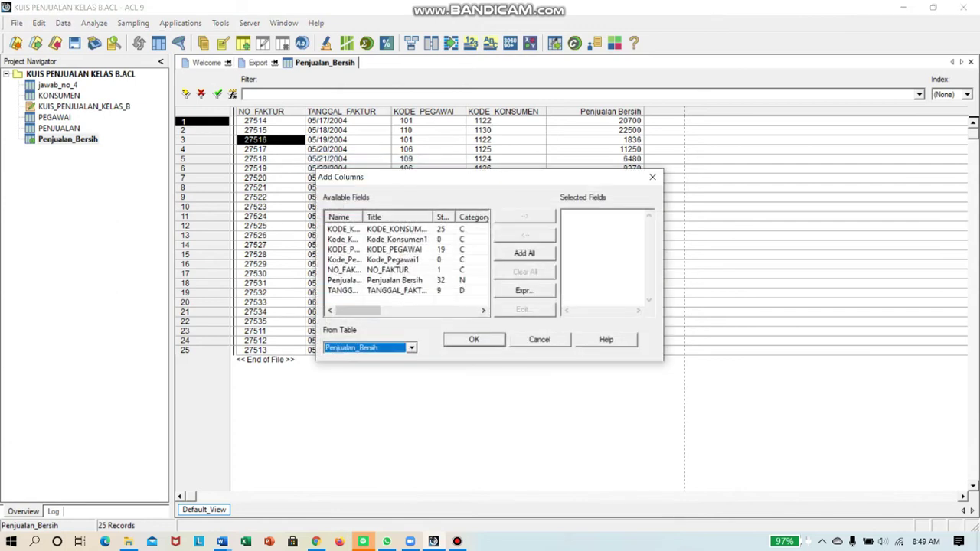
pyautogui.click(411, 348)
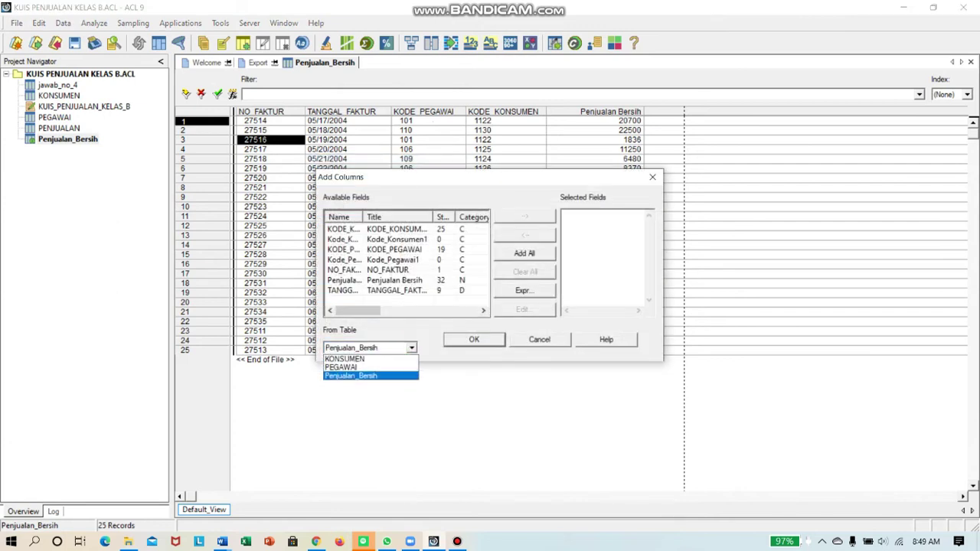
pyautogui.press('Return')
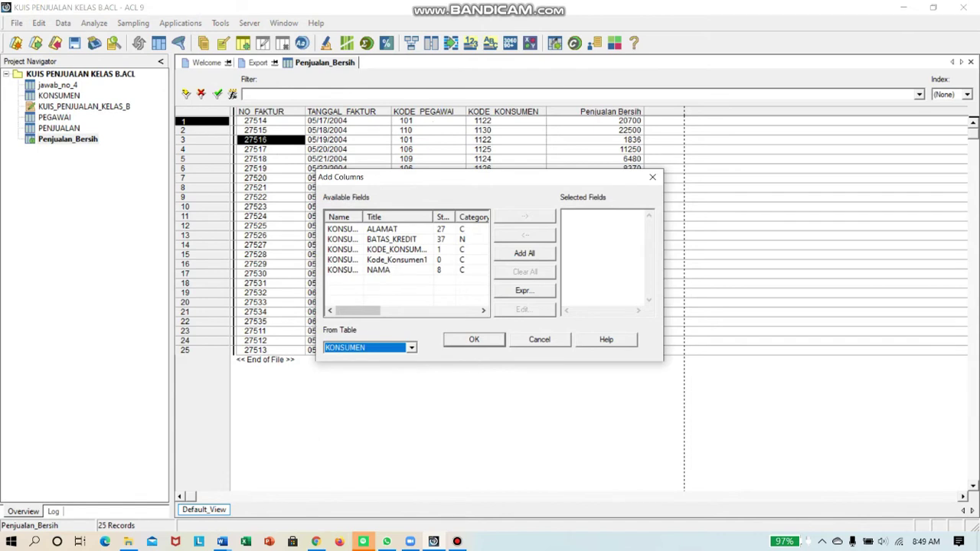
pyautogui.doubleClick(378, 270)
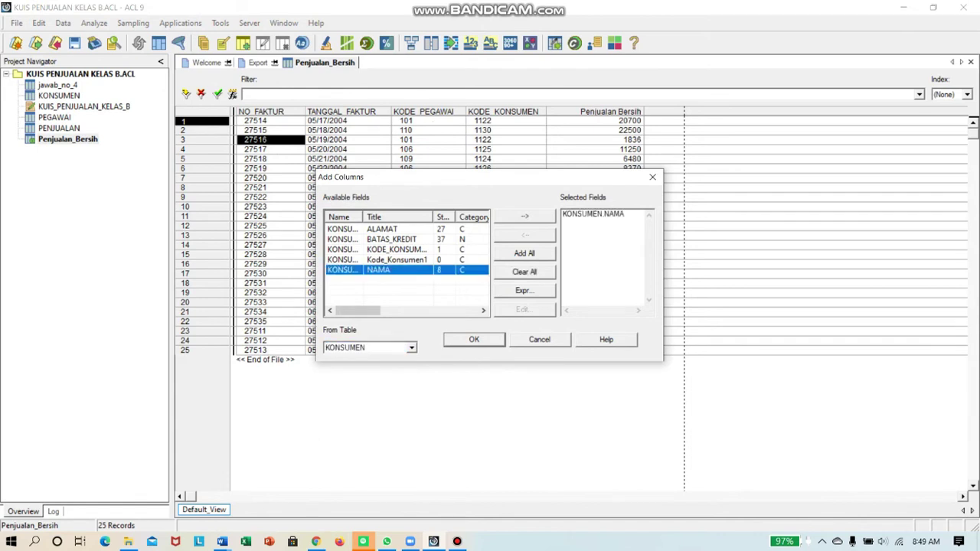
pyautogui.click(474, 340)
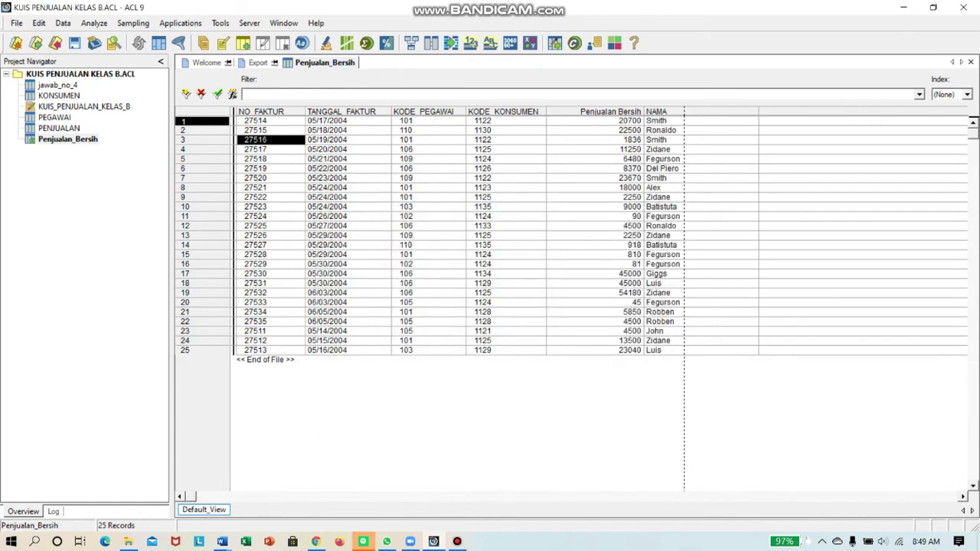
# - Move the customer NAMA column in front of NO_FAKTUR as the view's first column
pyautogui.click(349, 168)
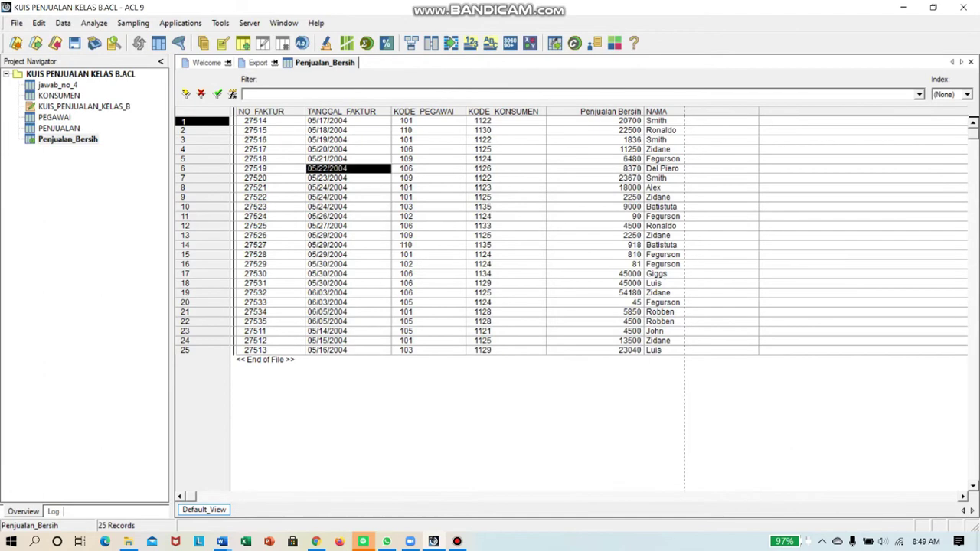
pyautogui.click(657, 111)
pyautogui.moveTo(656, 111); pyautogui.dragTo(242, 111)
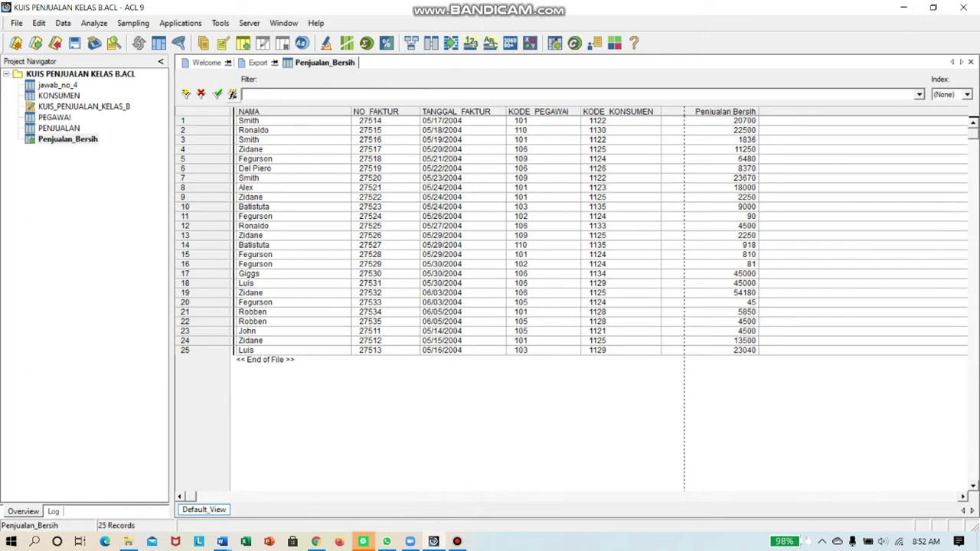
# - Start a view filter for Penjualan_Bersih with the expression TANGGAL_FAKTUR =
pyautogui.click(232, 94)
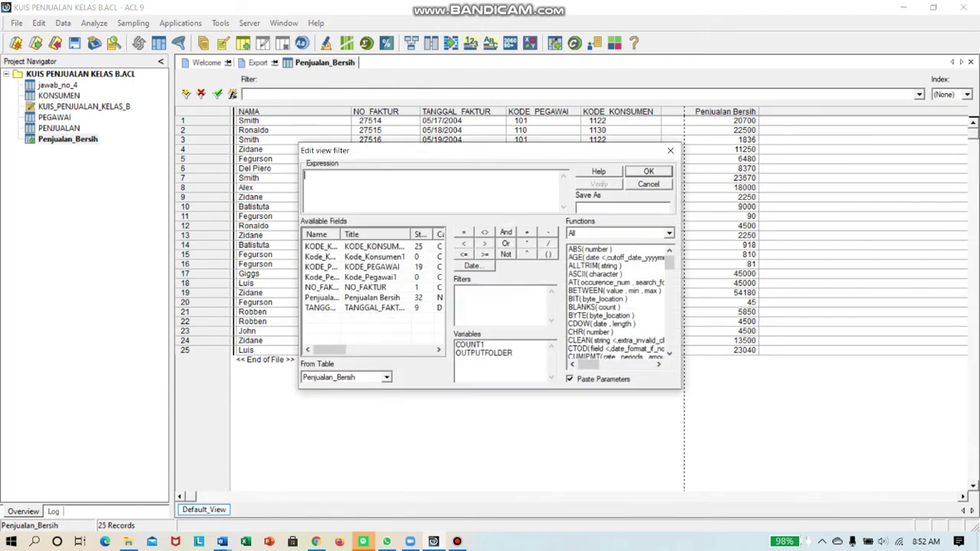
pyautogui.doubleClick(373, 308)
pyautogui.click(463, 232)
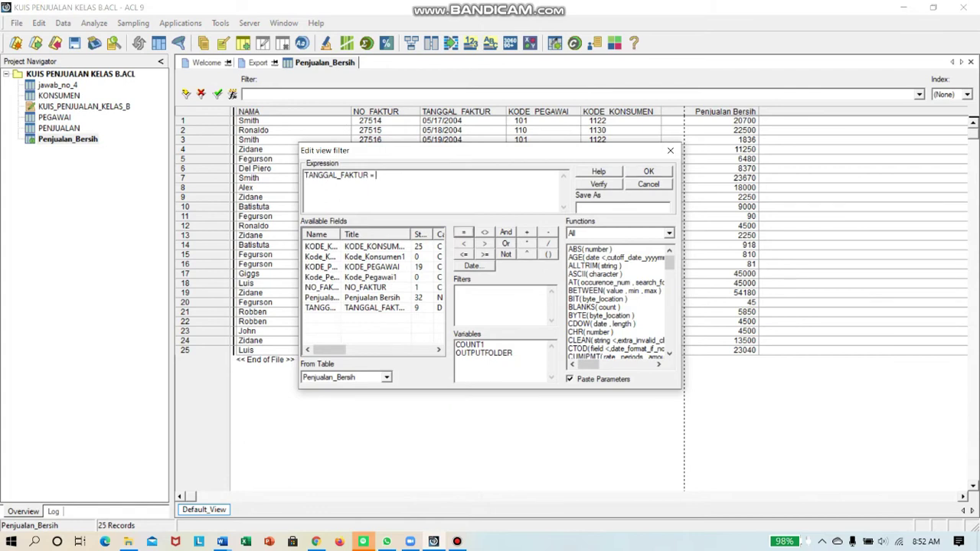
# - Insert the date May 30, 2004 as the comparison value in the filter expression
pyautogui.click(471, 265)
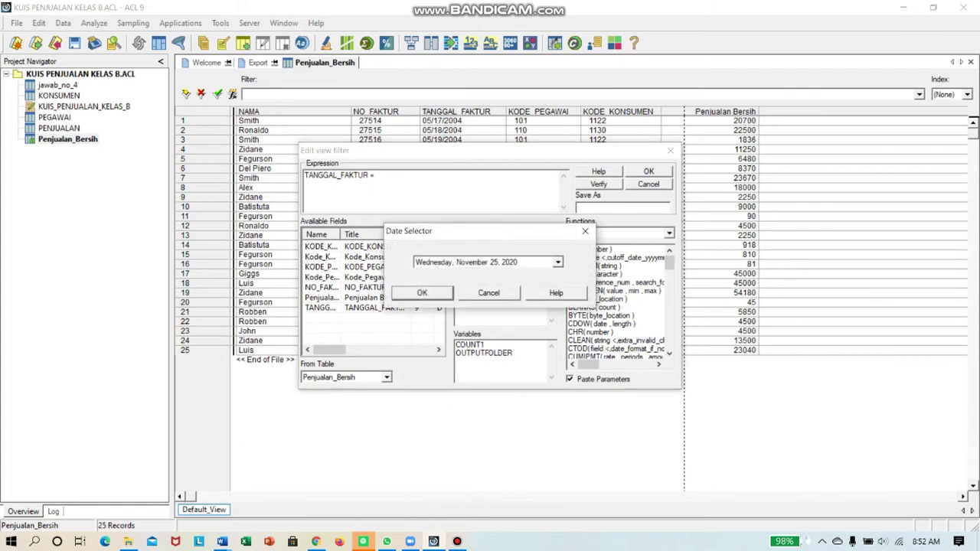
pyautogui.press('F4')
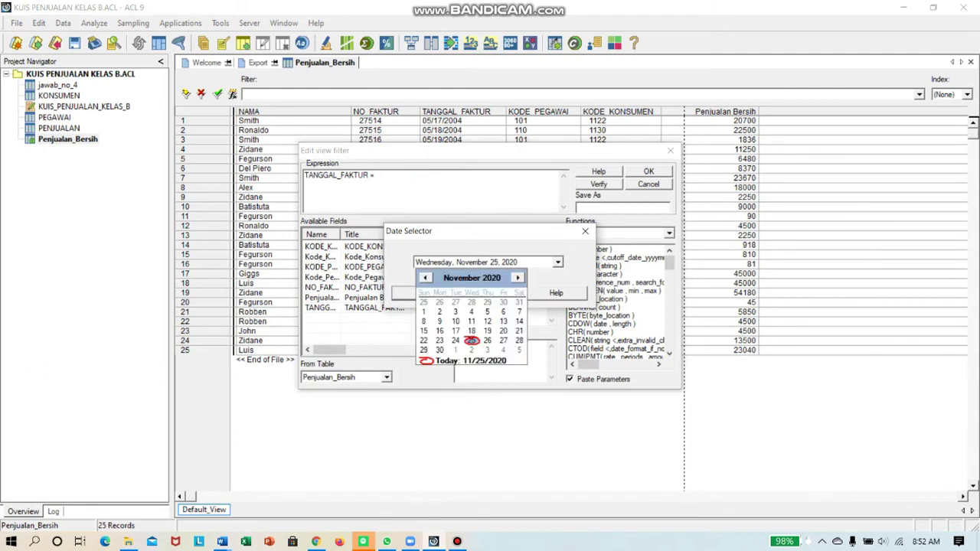
pyautogui.press('Down')
pyautogui.press('Down')
pyautogui.press('Down')
pyautogui.press('Down')
pyautogui.press('Down')
pyautogui.press('Down')
pyautogui.press('Down')
pyautogui.press('Down')
pyautogui.press('Down')
pyautogui.press('Down')
pyautogui.press('Down')
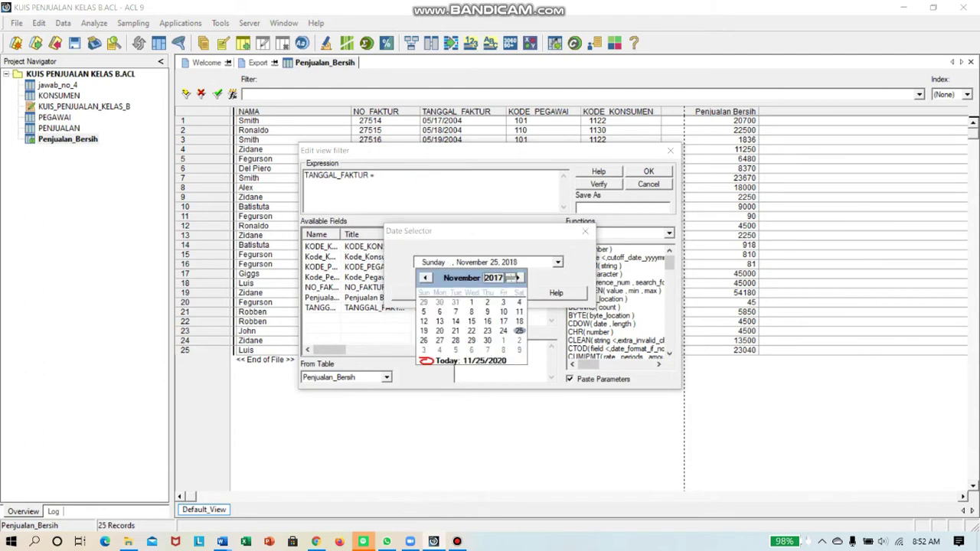
pyautogui.press('Down')
pyautogui.press('Down')
pyautogui.press('Down')
pyautogui.press('Down')
pyautogui.press('Down')
pyautogui.click(462, 278)
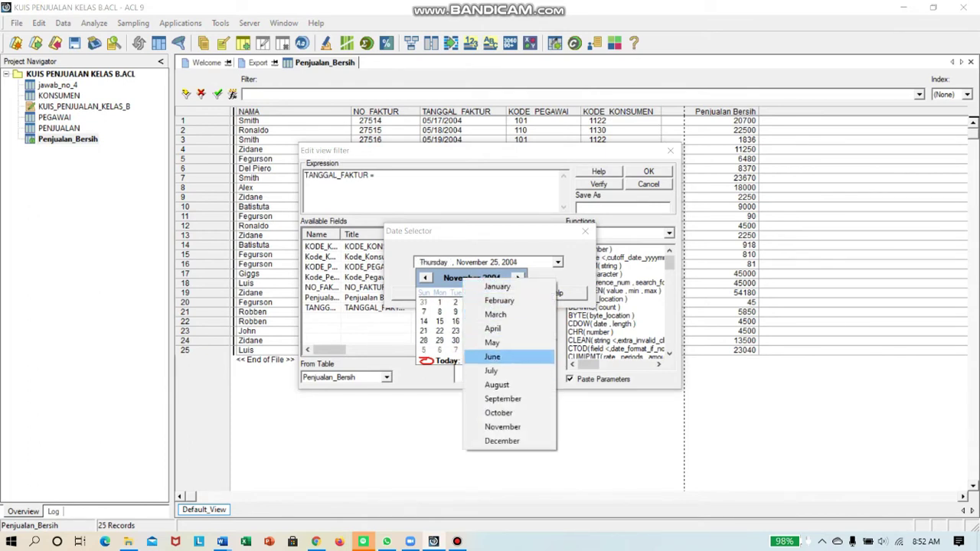
pyautogui.click(493, 343)
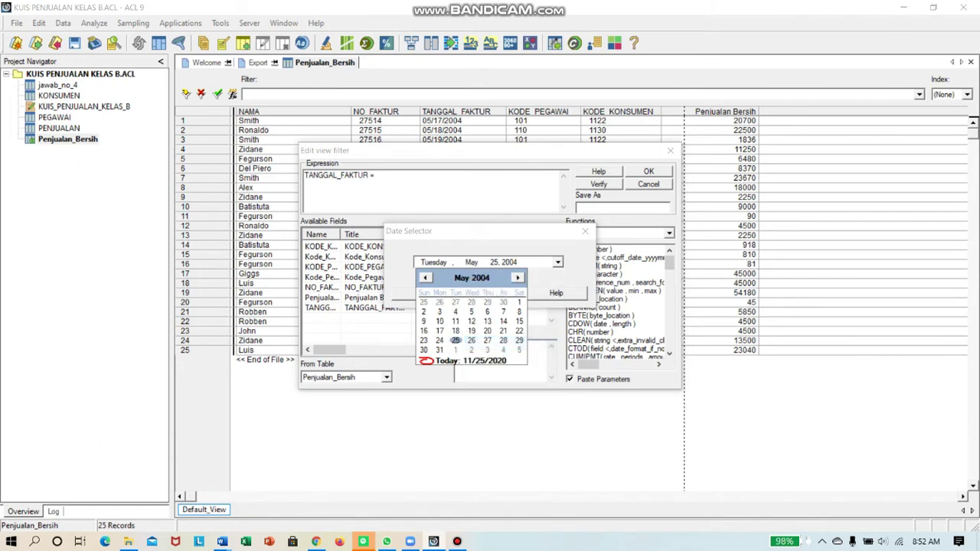
pyautogui.click(423, 350)
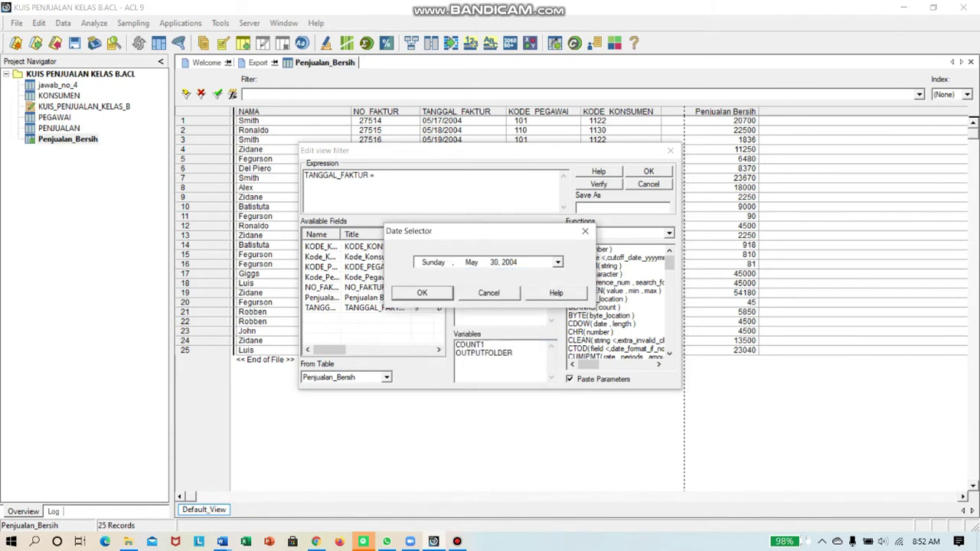
pyautogui.press('Return')
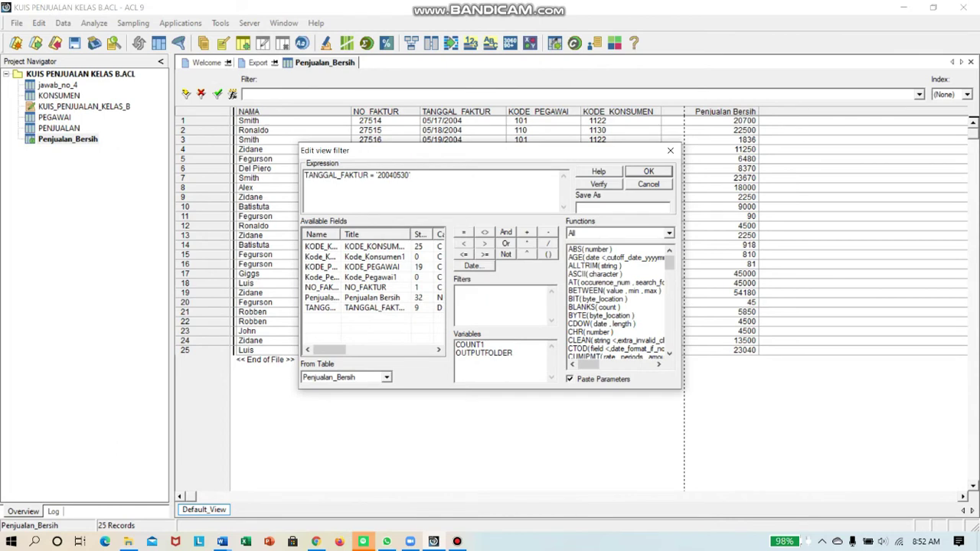
# - Verify and apply the invoice date filter, and count the filtered Penjualan_Bersih records
pyautogui.click(599, 184)
pyautogui.click(517, 314)
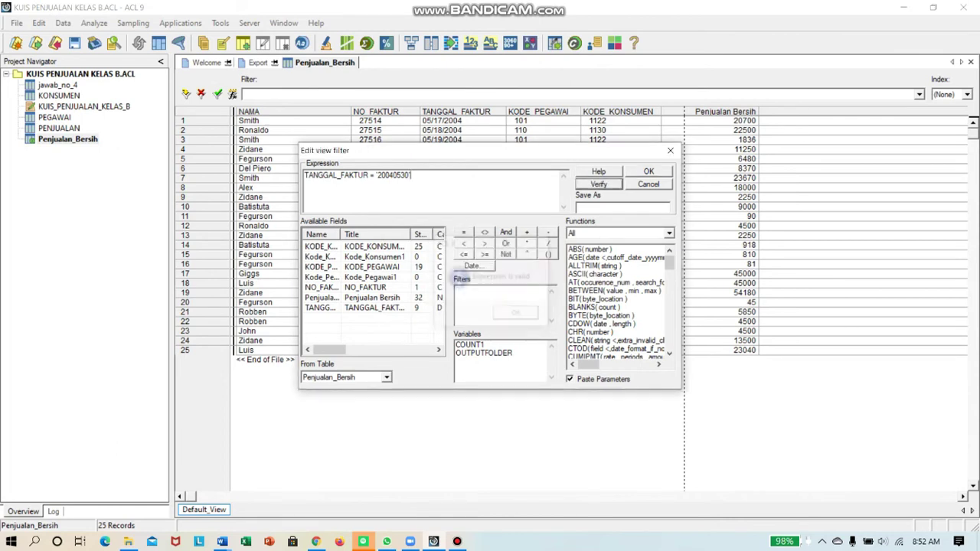
pyautogui.press('Return')
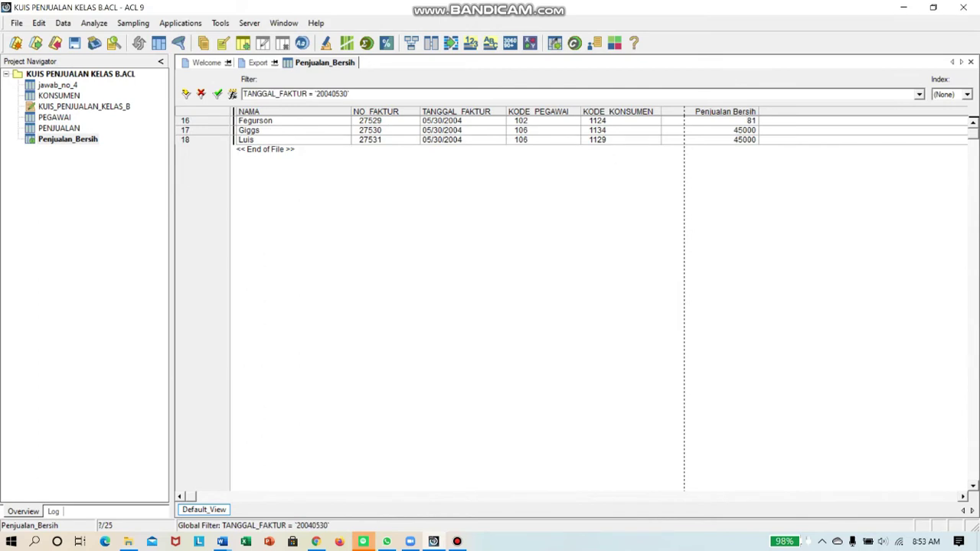
pyautogui.click(347, 43)
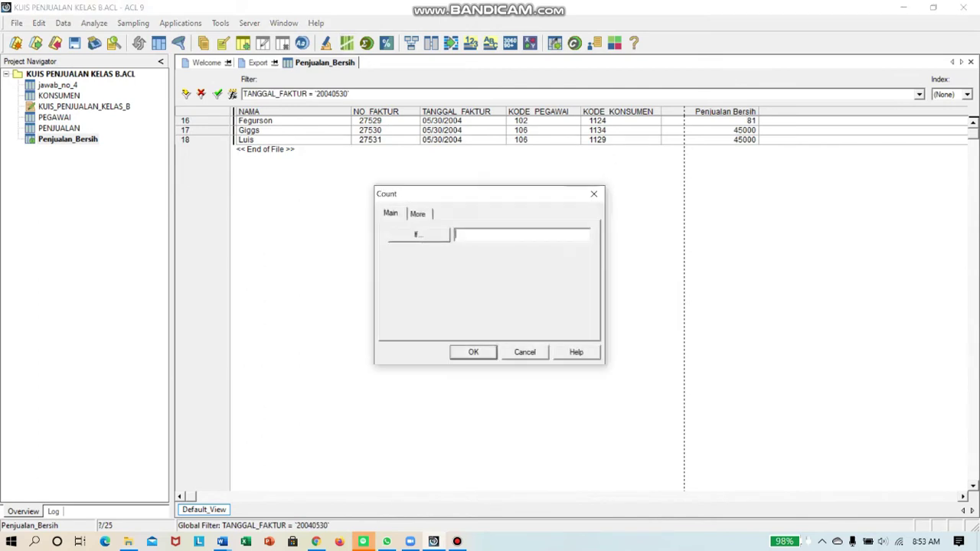
pyautogui.press('Return')
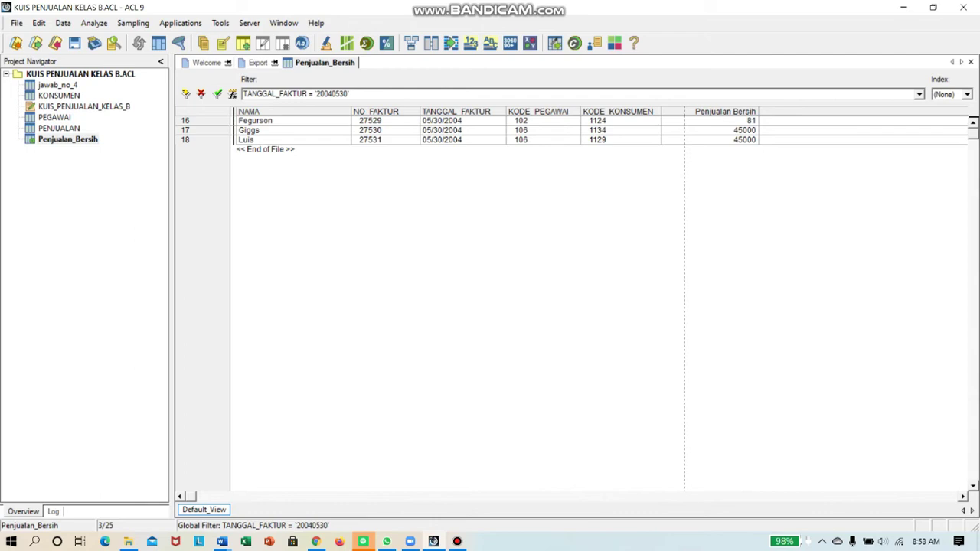
# - Set up an extraction by fields from the filtered table and include NAMA from the related KONSUMEN table
pyautogui.click(63, 23)
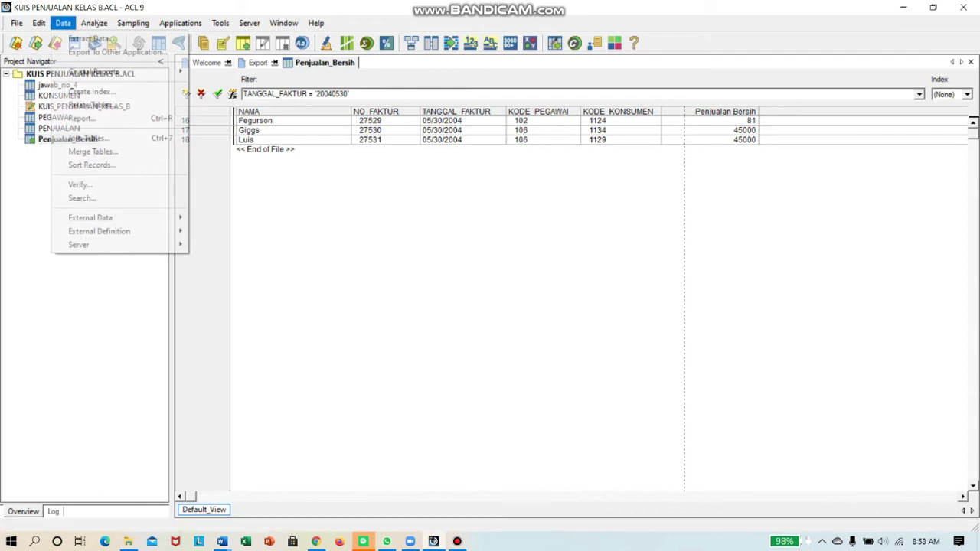
pyautogui.click(89, 38)
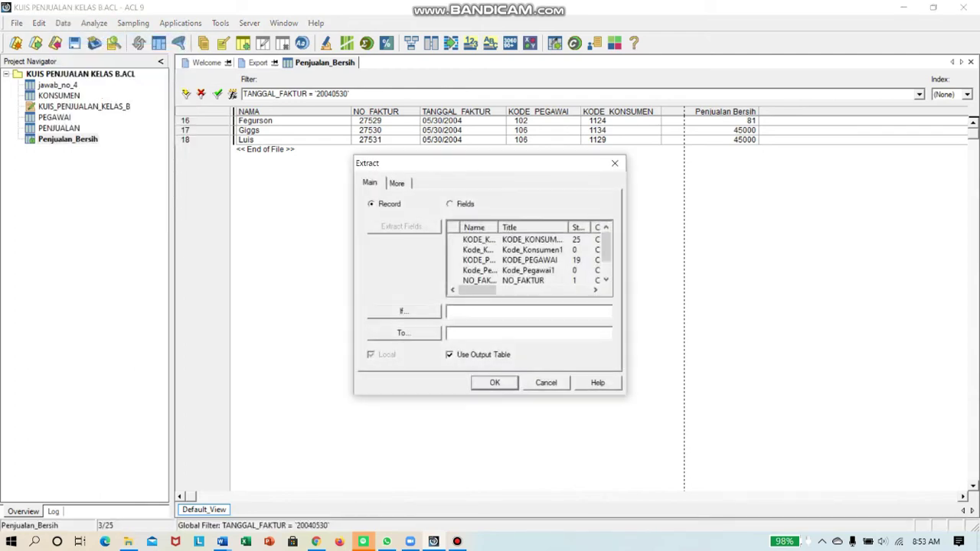
pyautogui.click(450, 205)
pyautogui.click(403, 226)
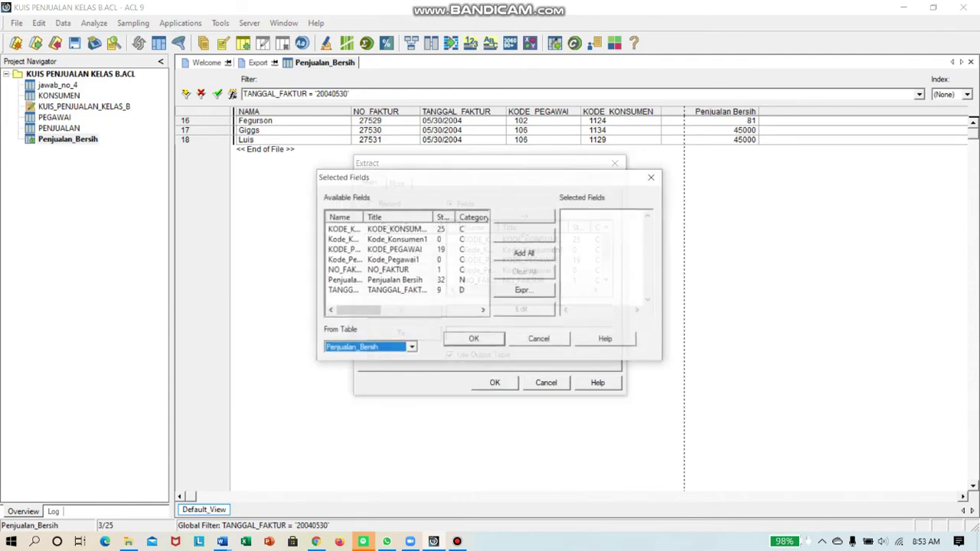
pyautogui.click(411, 348)
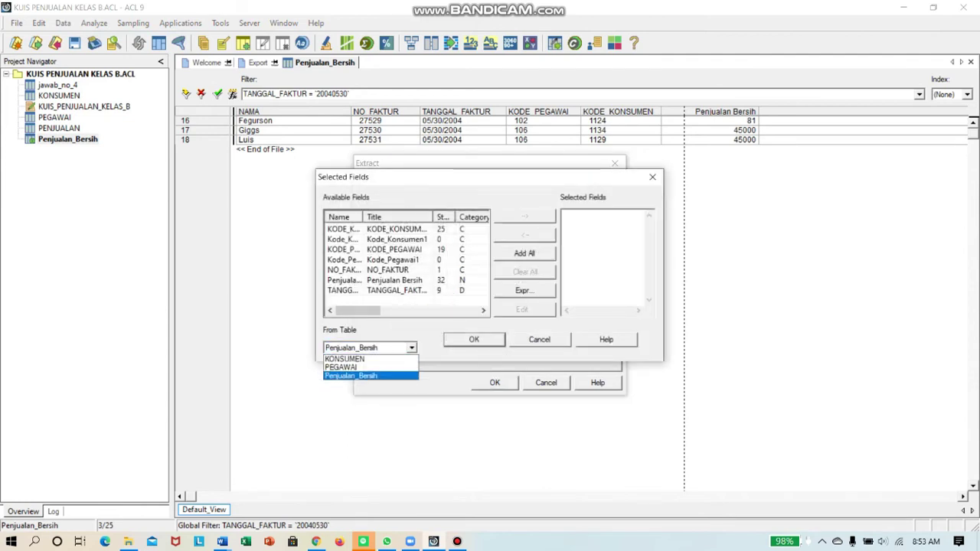
pyautogui.click(360, 358)
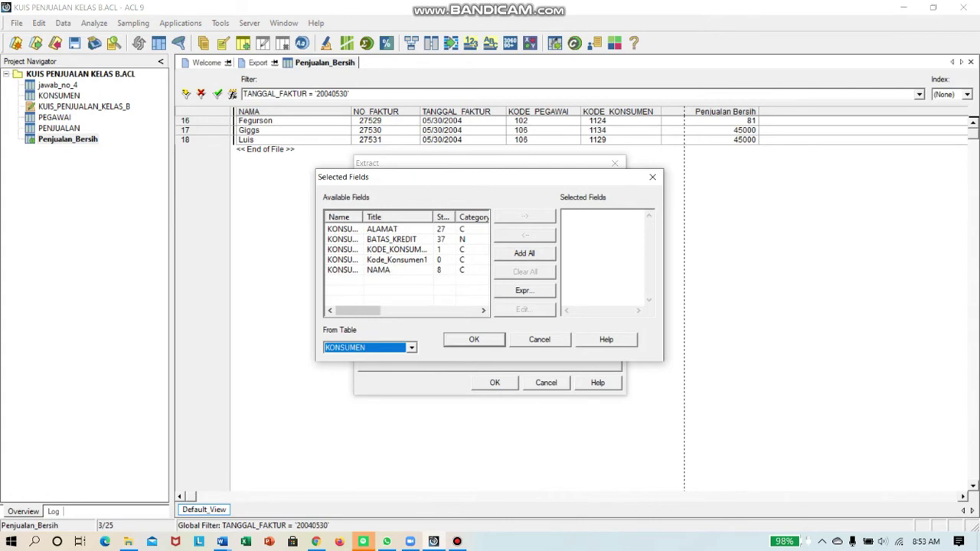
pyautogui.doubleClick(379, 270)
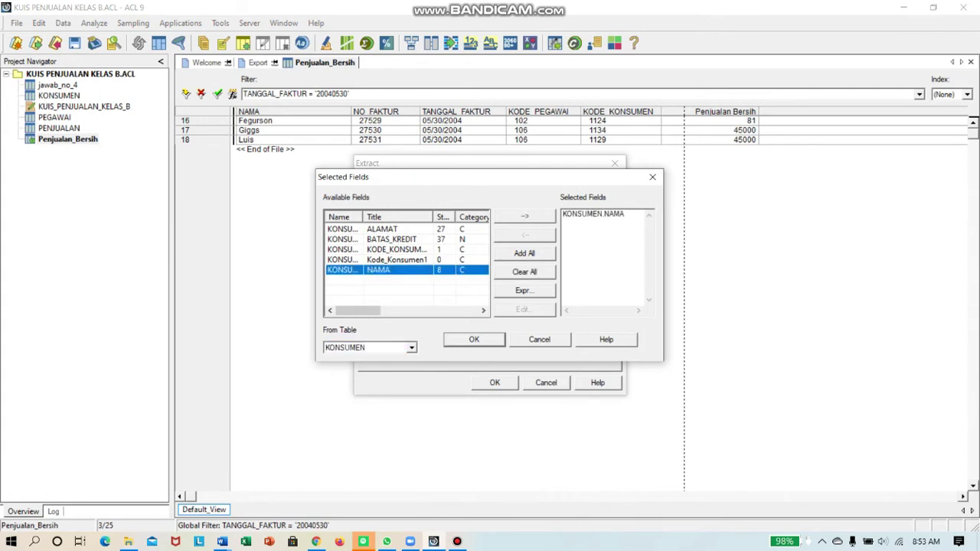
# - Add all Penjualan_Bersih fields to the extraction and accept the field selection
pyautogui.click(412, 348)
pyautogui.click(353, 374)
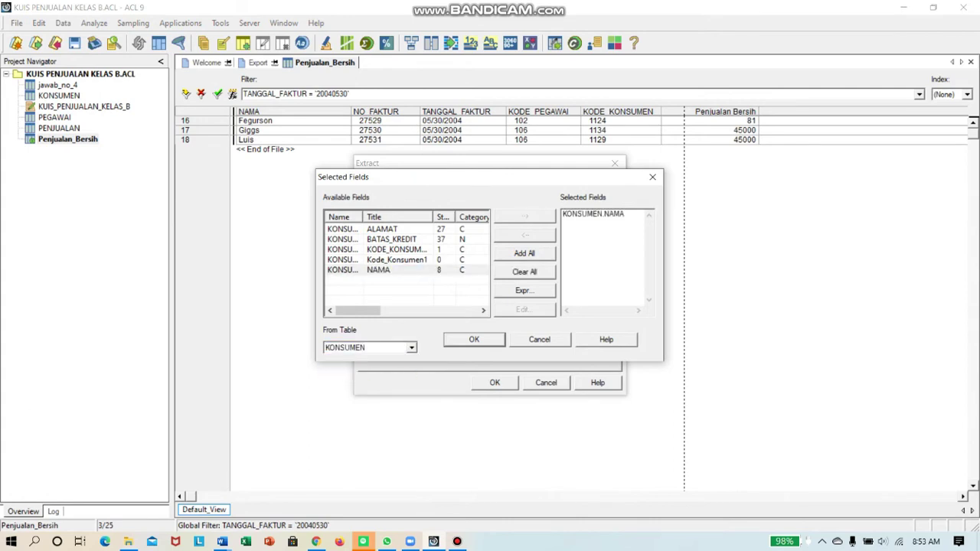
pyautogui.click(525, 254)
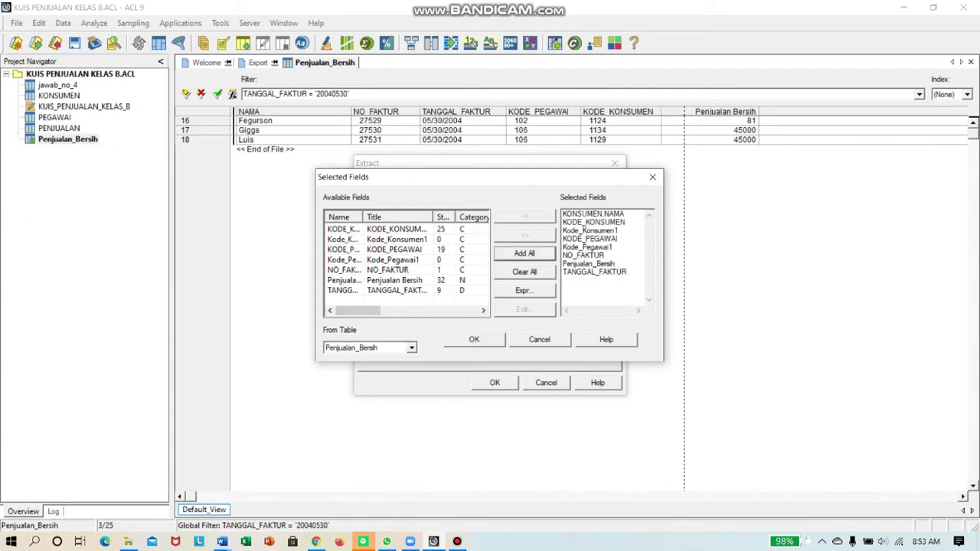
pyautogui.click(475, 339)
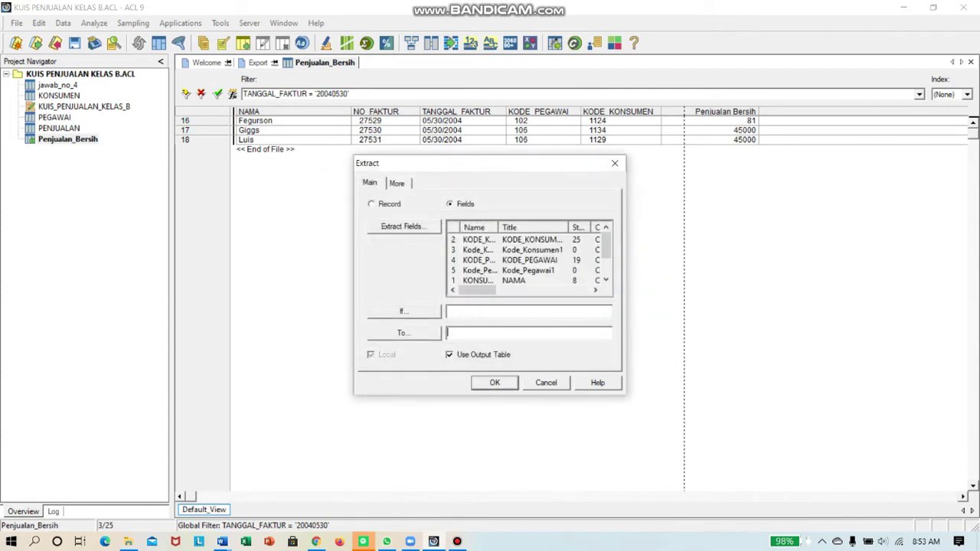
# - Extract the data to a new table named jawab_no_5, saving the changes to Penjualan_Bersih
pyautogui.write('jawab_no_5')
pyautogui.press('Return')
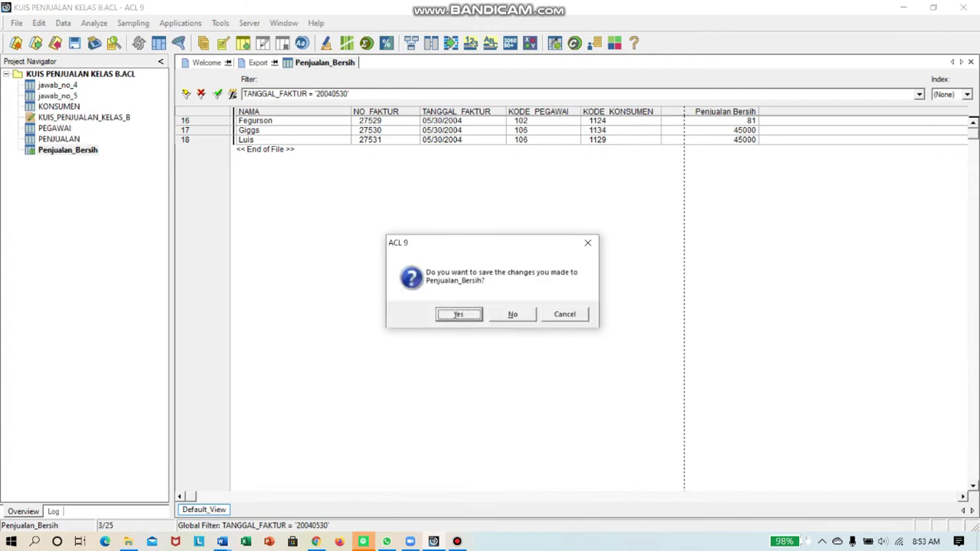
pyautogui.press('Return')
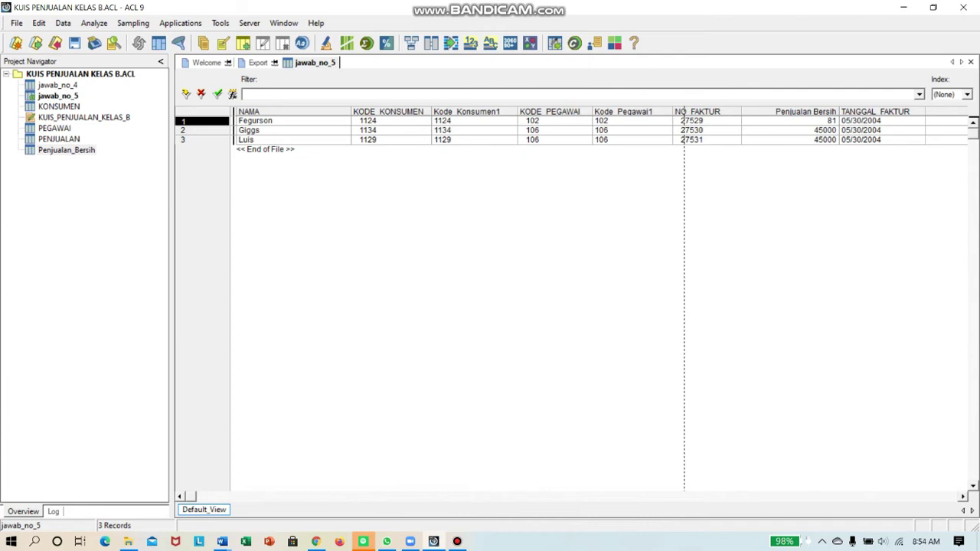
# - Review the customer codes and invoice numbers of the extracted records in jawab_no_5
pyautogui.click(475, 130)
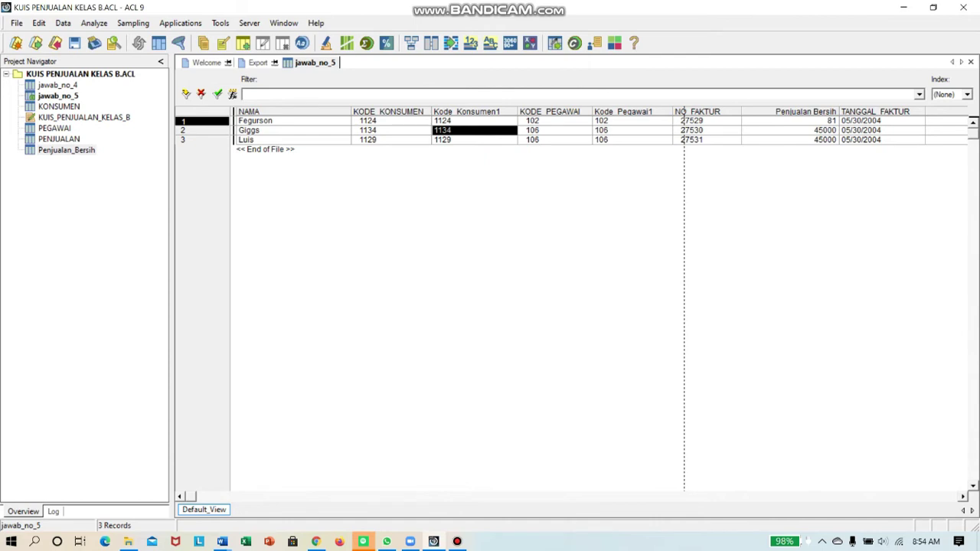
pyautogui.hscroll(1, 574, 306)
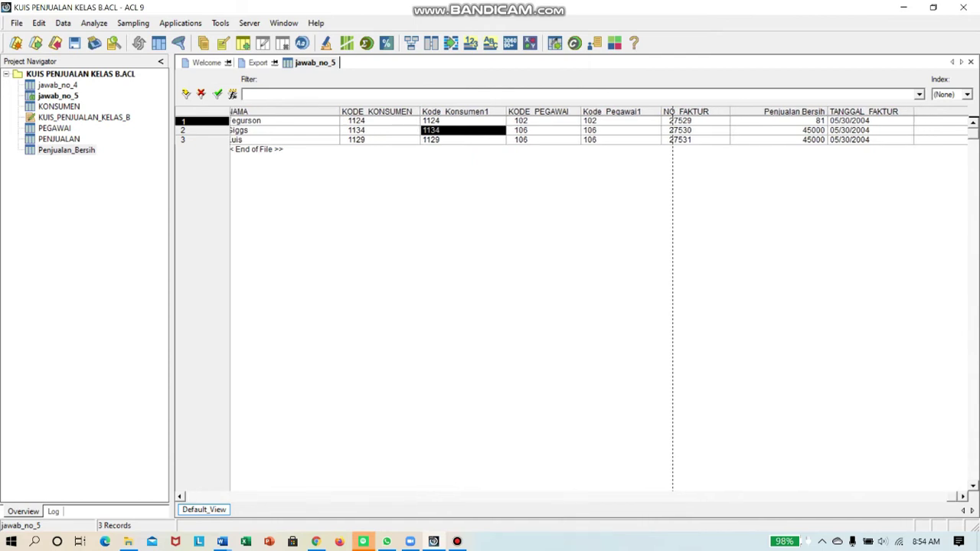
pyautogui.click(695, 121)
pyautogui.click(696, 130)
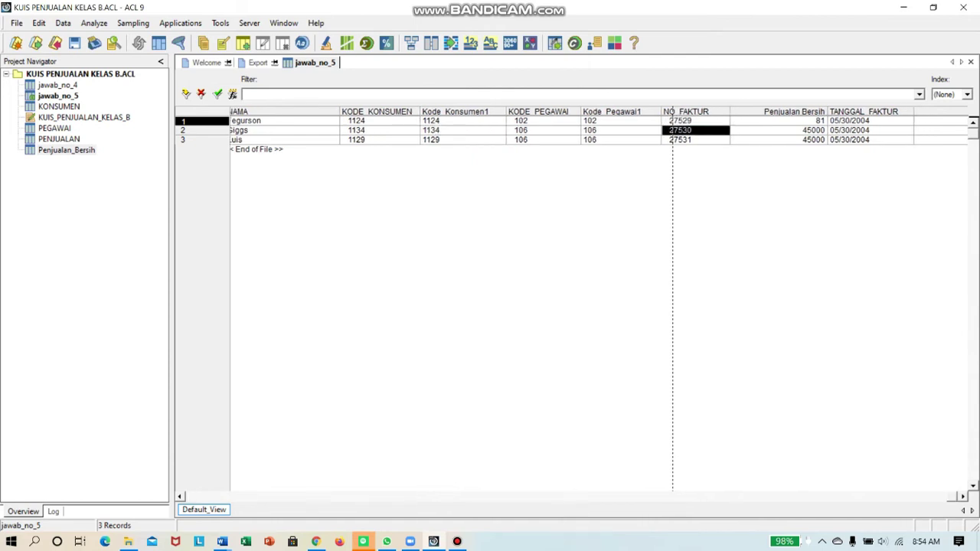
pyautogui.click(696, 140)
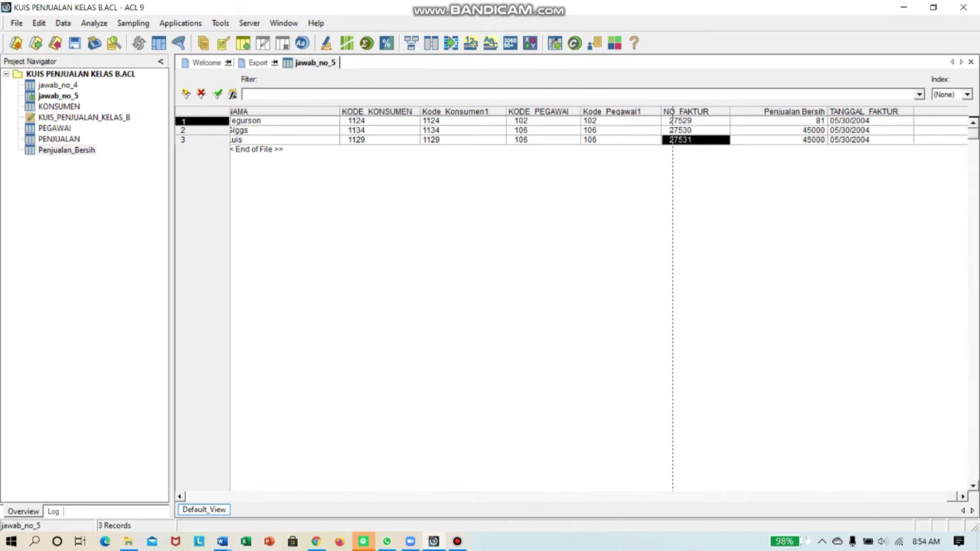
# - Open the KONSUMEN table, then verify and apply the view filter BATAS_KREDIT > 10000
pyautogui.doubleClick(59, 106)
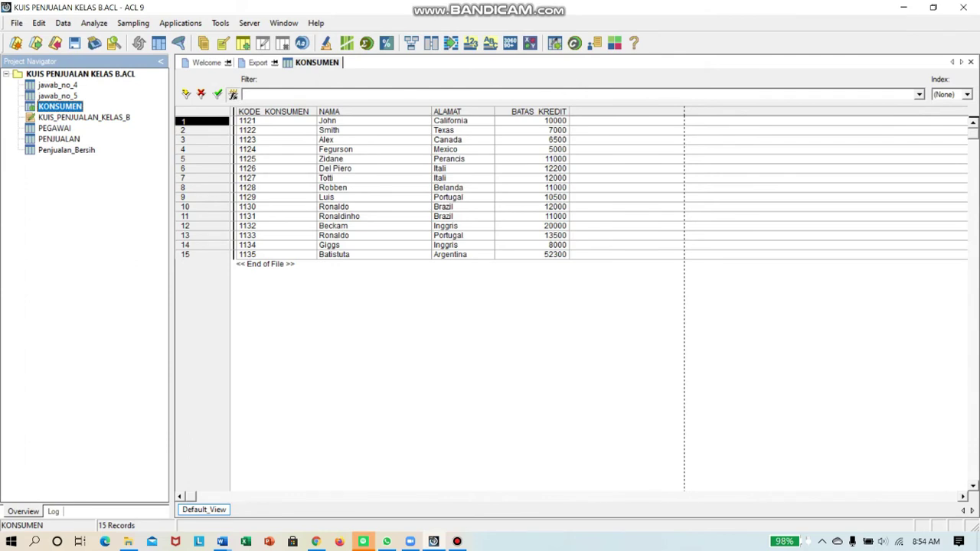
pyautogui.click(232, 95)
pyautogui.click(370, 257)
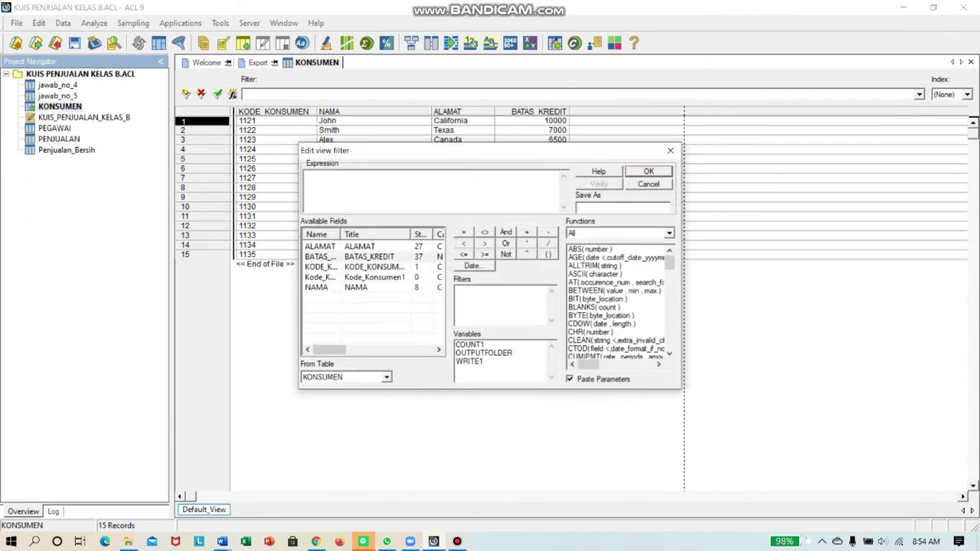
pyautogui.doubleClick(369, 257)
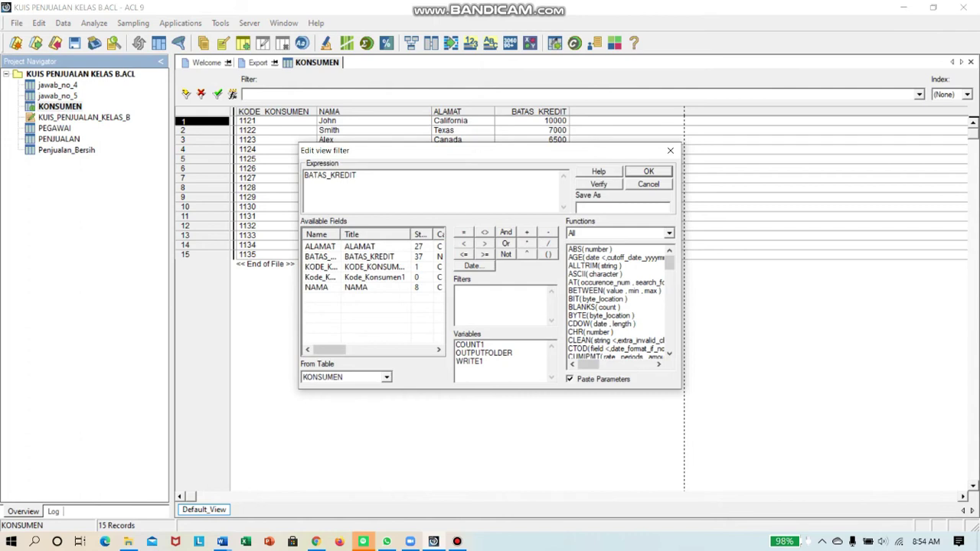
pyautogui.click(484, 243)
pyautogui.write('10000')
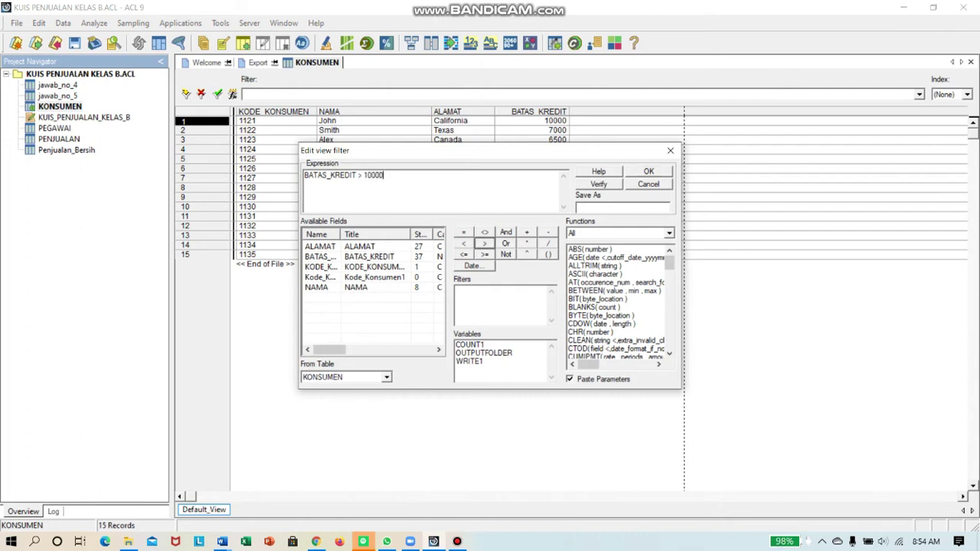
pyautogui.click(599, 184)
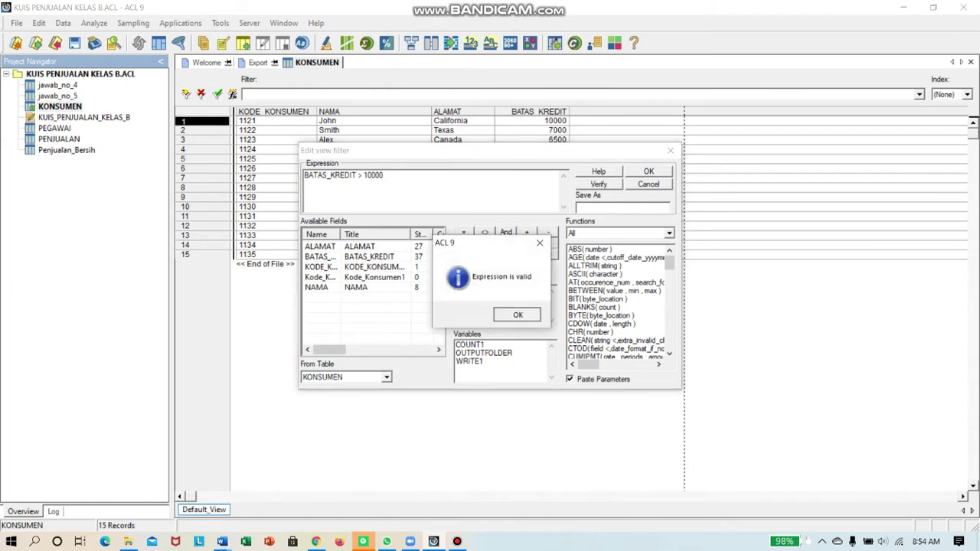
pyautogui.click(648, 171)
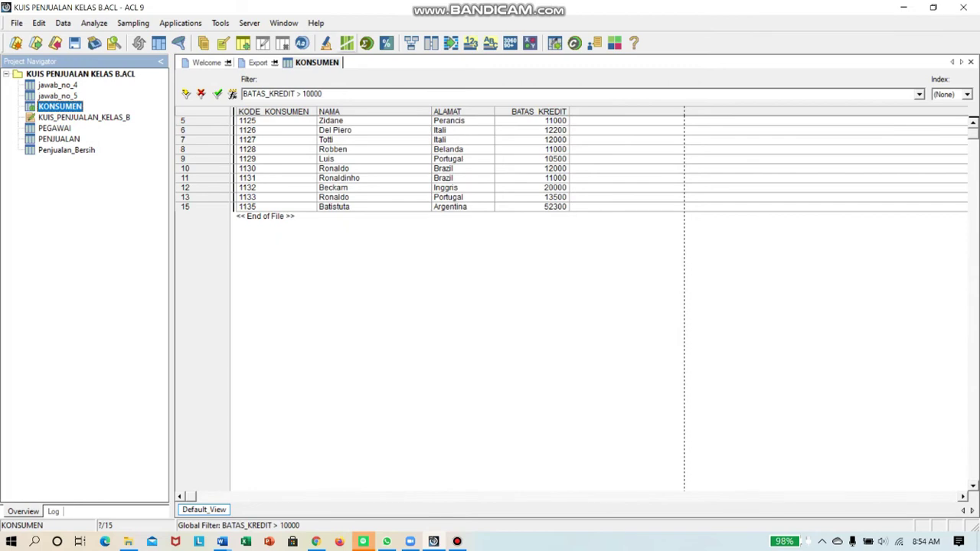
# - Count the filtered KONSUMEN records and open the field selection for a field-based extraction
pyautogui.click(347, 43)
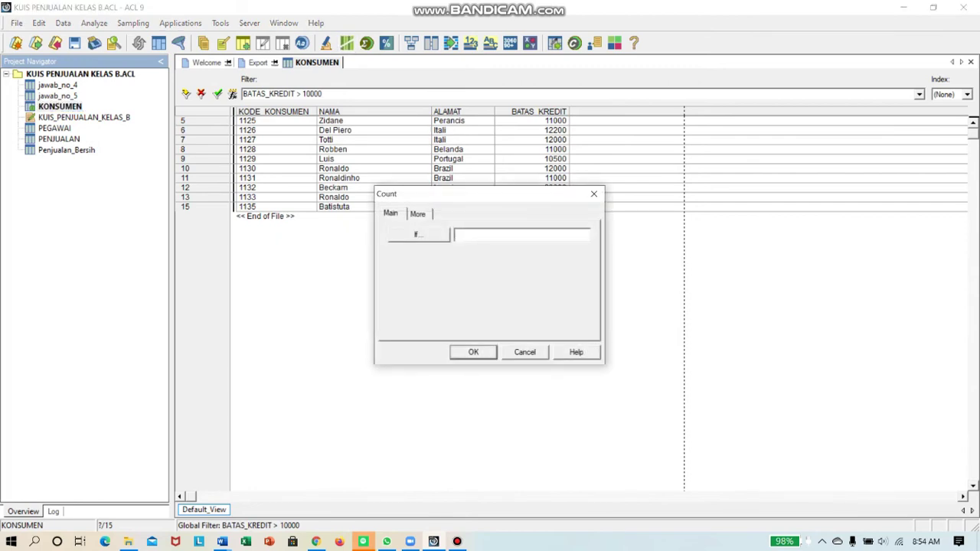
pyautogui.press('Return')
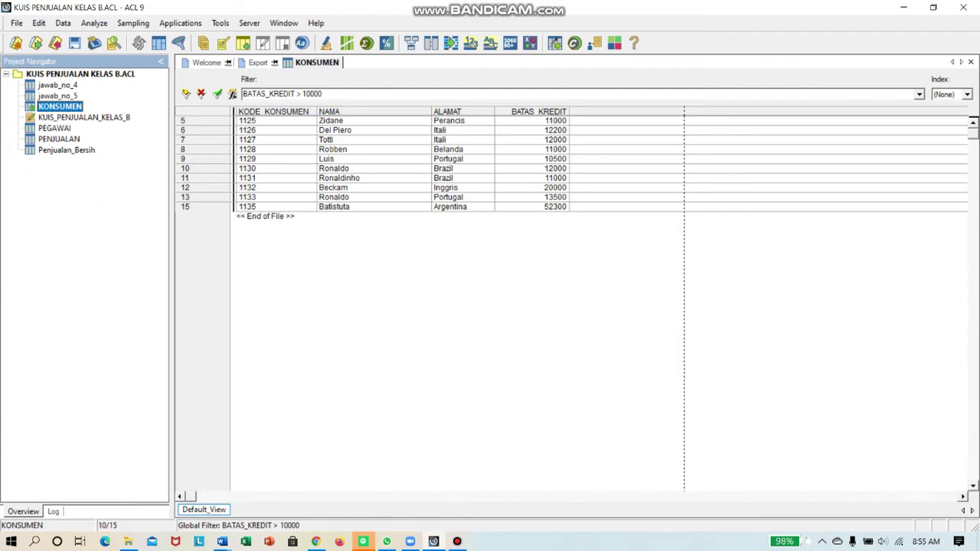
pyautogui.hotkey('alt', 'd')
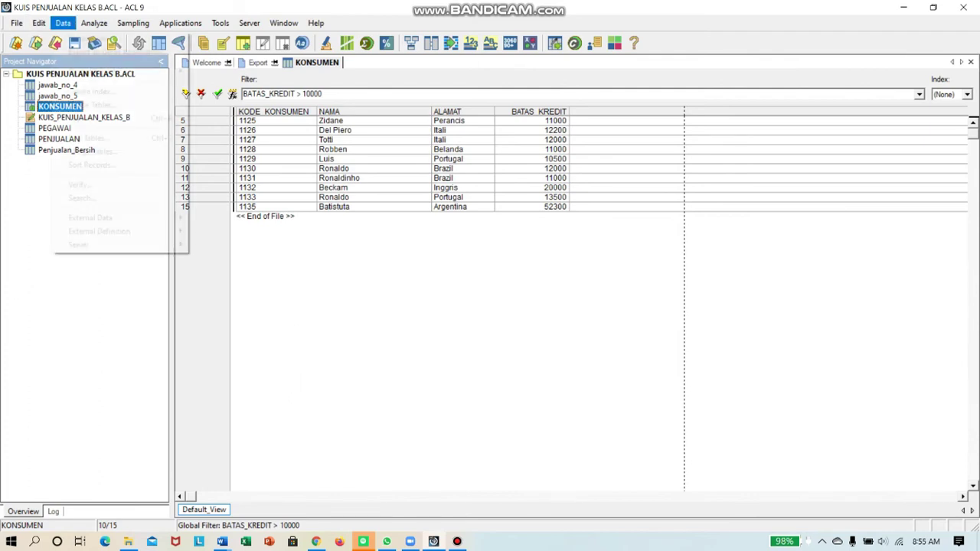
pyautogui.press('Down')
pyautogui.press('Return')
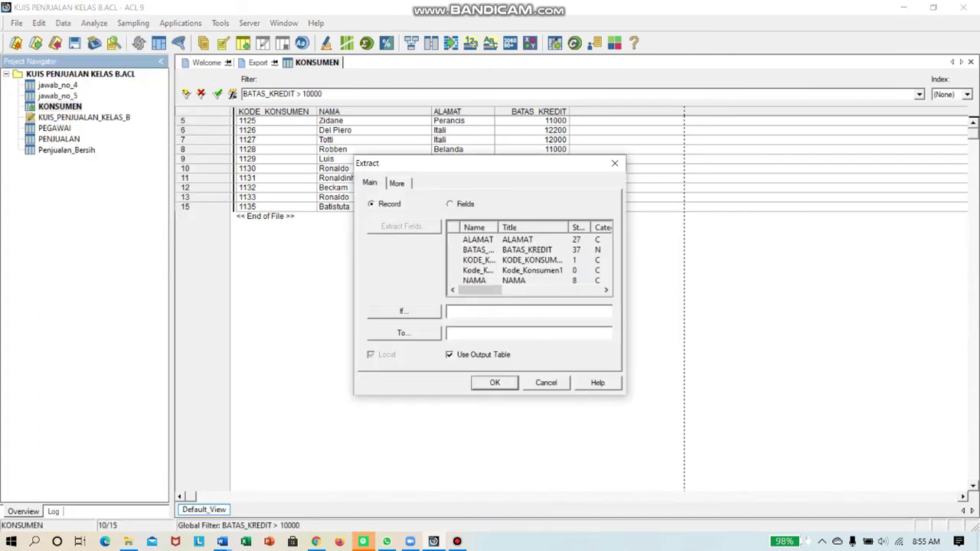
pyautogui.press('Right')
pyautogui.press('Tab')
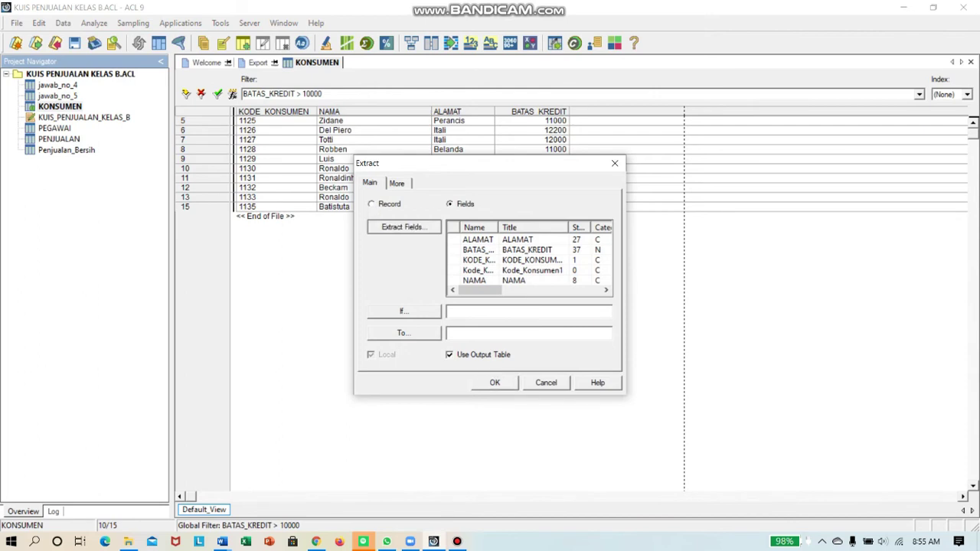
pyautogui.press('space')
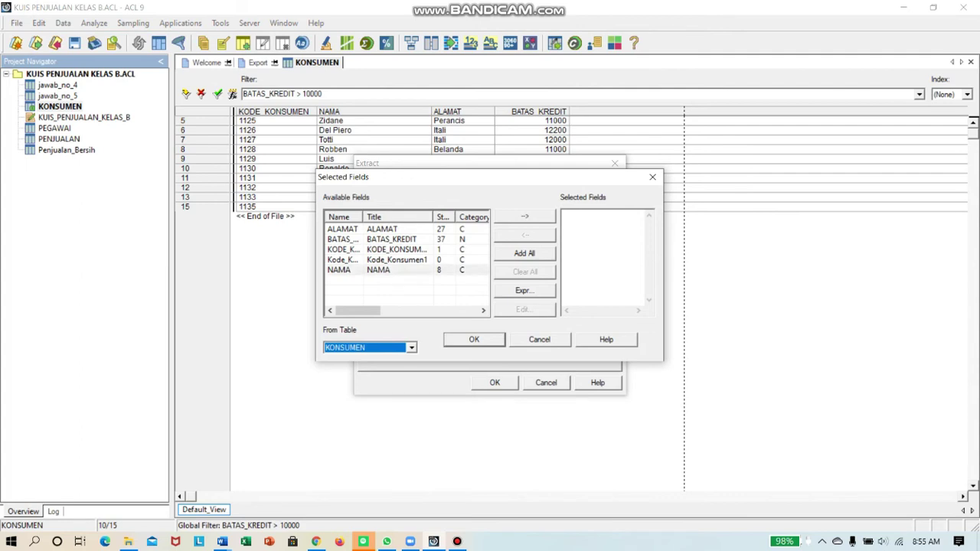
# - Extract NAMA first, followed by all remaining KONSUMEN fields, to a new table named jawab_no_6
pyautogui.doubleClick(339, 269)
pyautogui.click(524, 253)
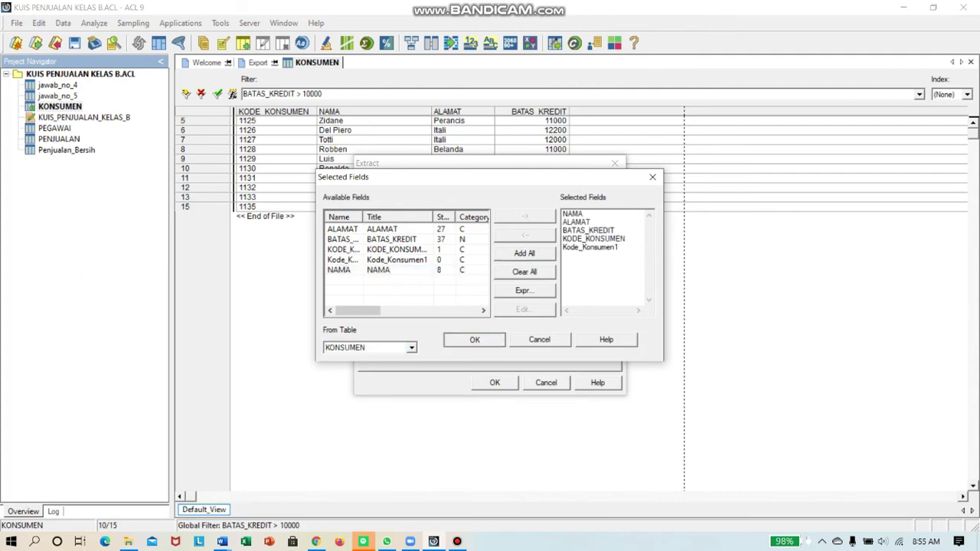
pyautogui.press('Return')
pyautogui.write('jawab no 6')
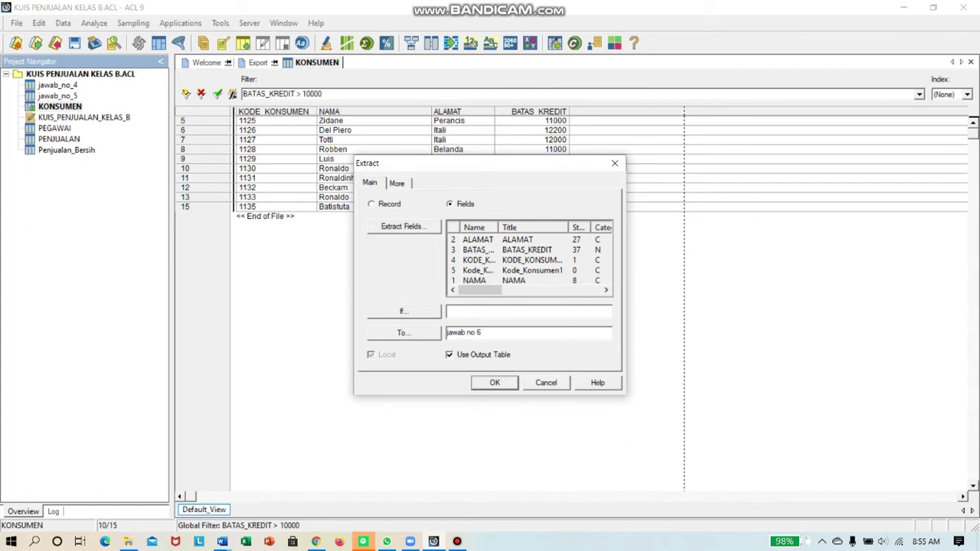
pyautogui.press('Return')
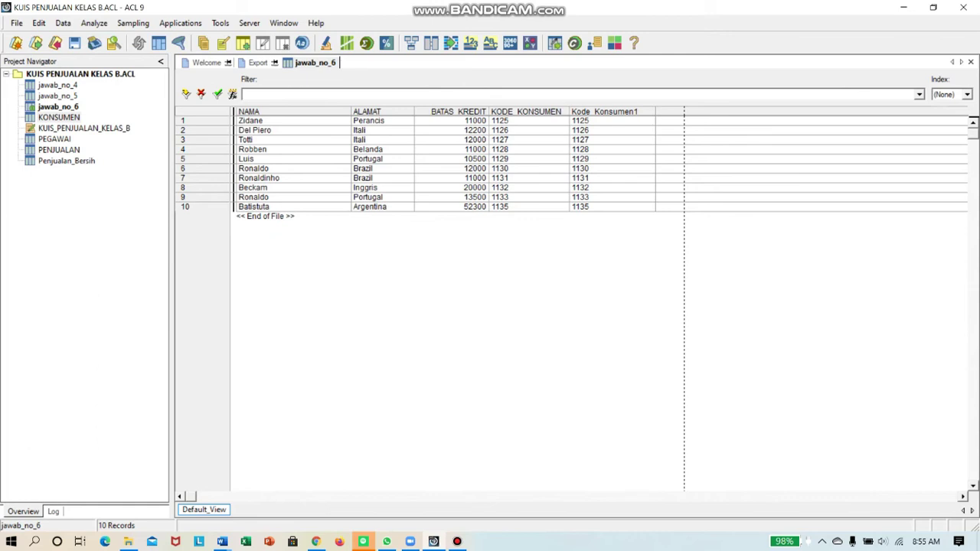
pyautogui.click(58, 107)
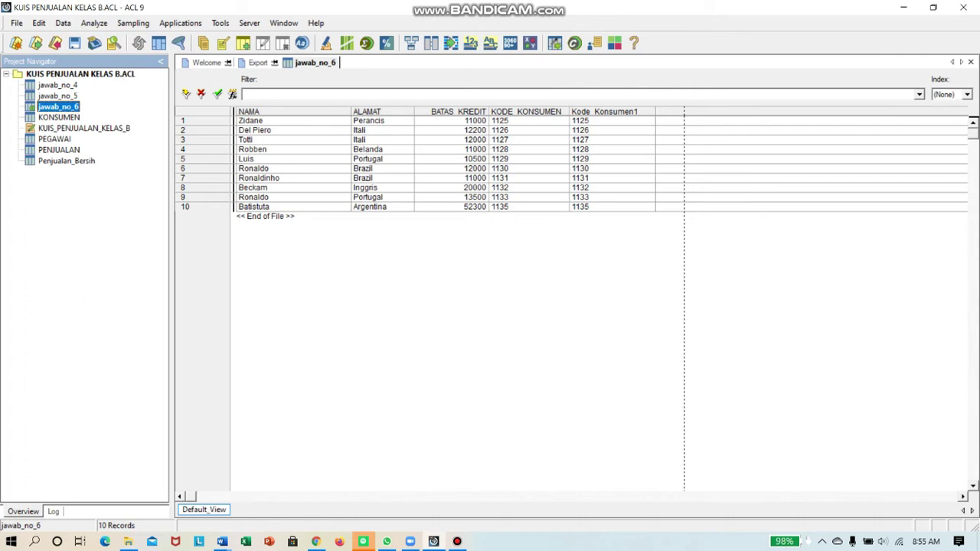
# - Open the Penjualan_Bersih table and review its invoice number and employee code columns
pyautogui.click(67, 161)
pyautogui.press('Return')
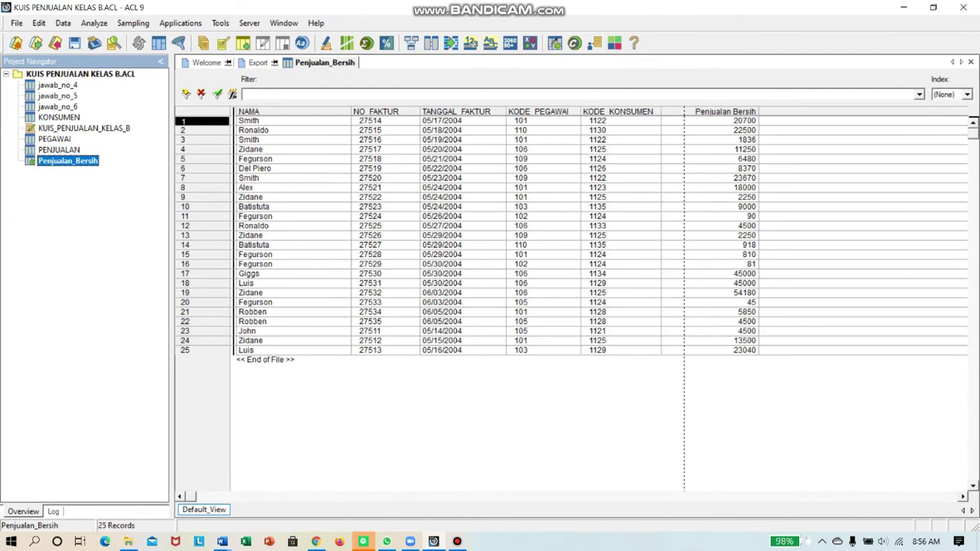
pyautogui.click(376, 111)
pyautogui.click(385, 130)
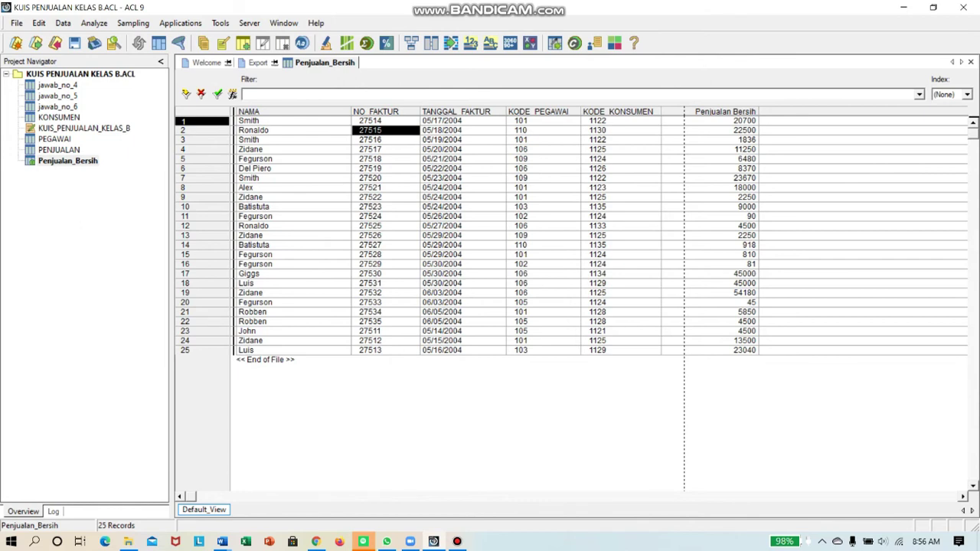
pyautogui.click(539, 120)
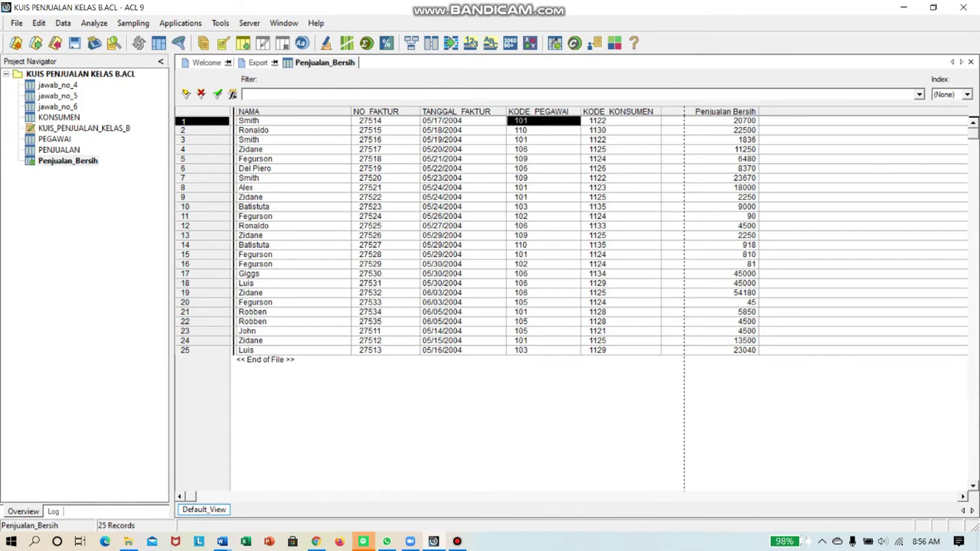
# - Add the NAMA column from the related PEGAWAI table to the Penjualan_Bersih view
pyautogui.rightClick(532, 124)
pyautogui.click(567, 151)
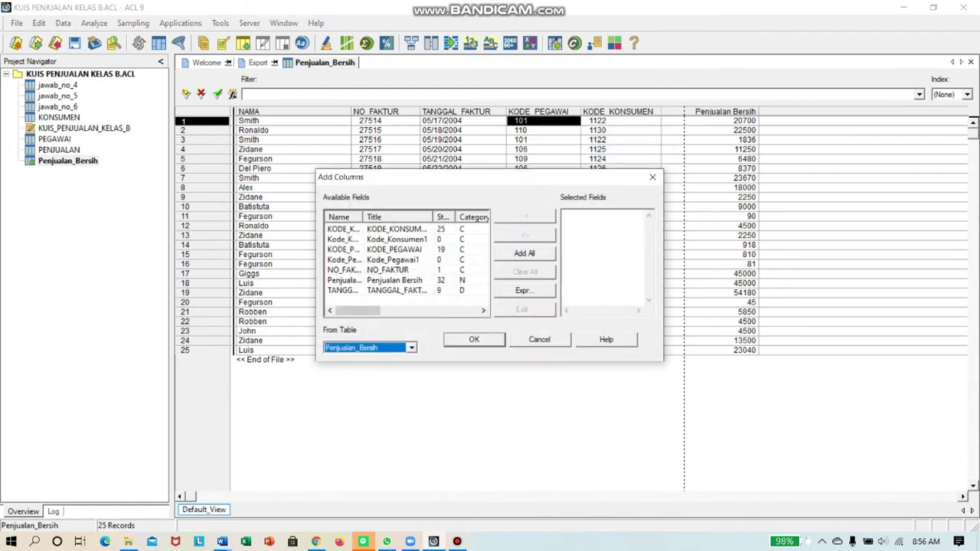
pyautogui.click(411, 348)
pyautogui.click(360, 367)
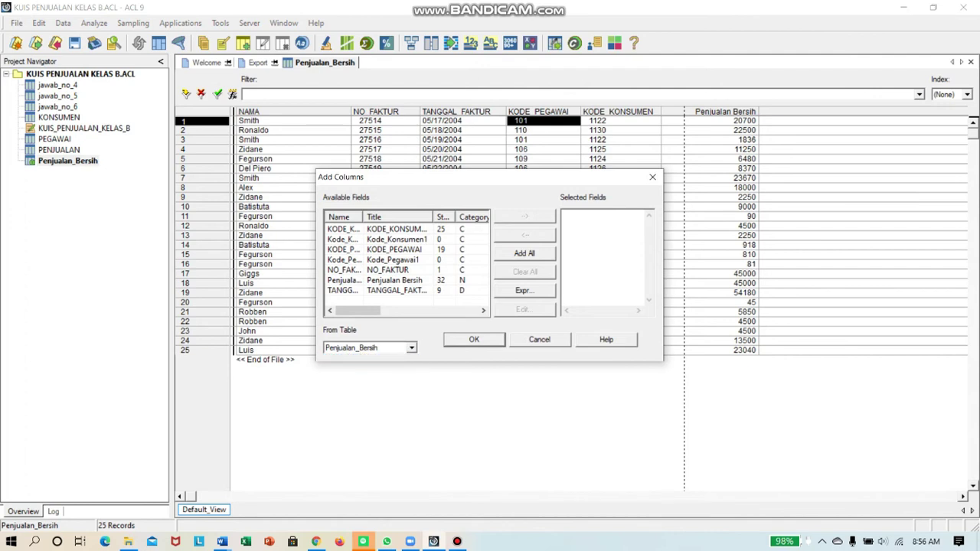
pyautogui.doubleClick(378, 260)
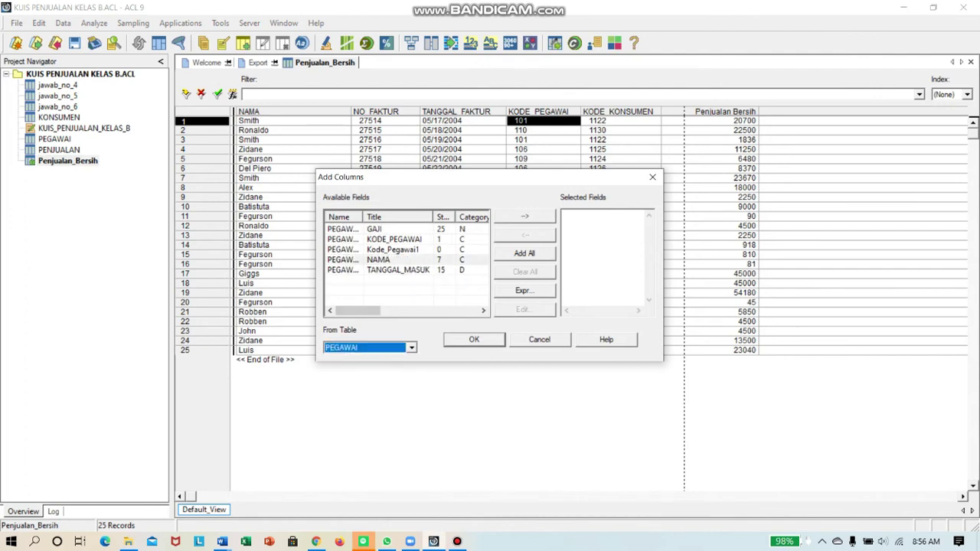
pyautogui.click(474, 339)
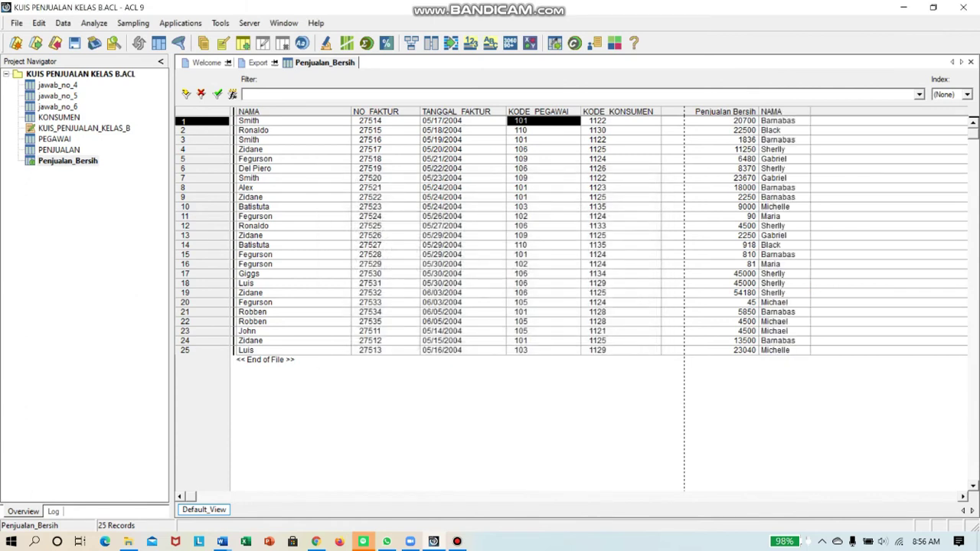
# - Move the employee NAMA column directly before KODE_PEGAWAI in the Penjualan_Bersih view
pyautogui.click(784, 112)
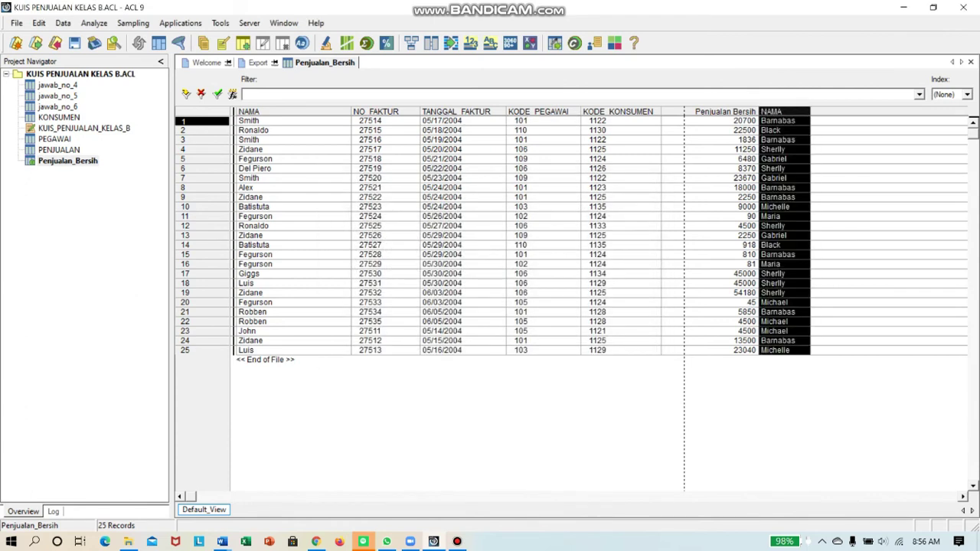
pyautogui.moveTo(784, 112); pyautogui.dragTo(531, 112)
pyautogui.click(594, 160)
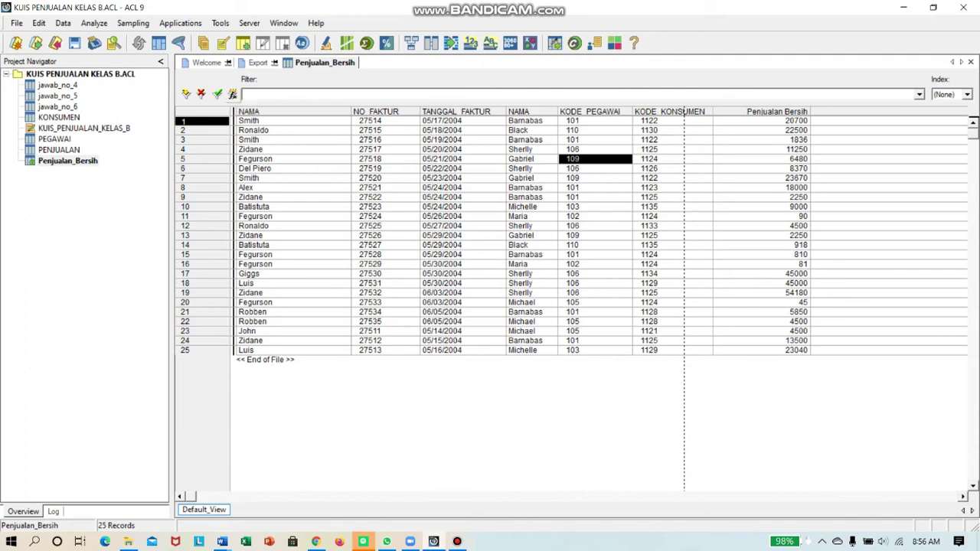
# - Start a view filter expression for Penjualan_Bersih with TANGGAL_FAKTUR and the equals operator
pyautogui.click(233, 94)
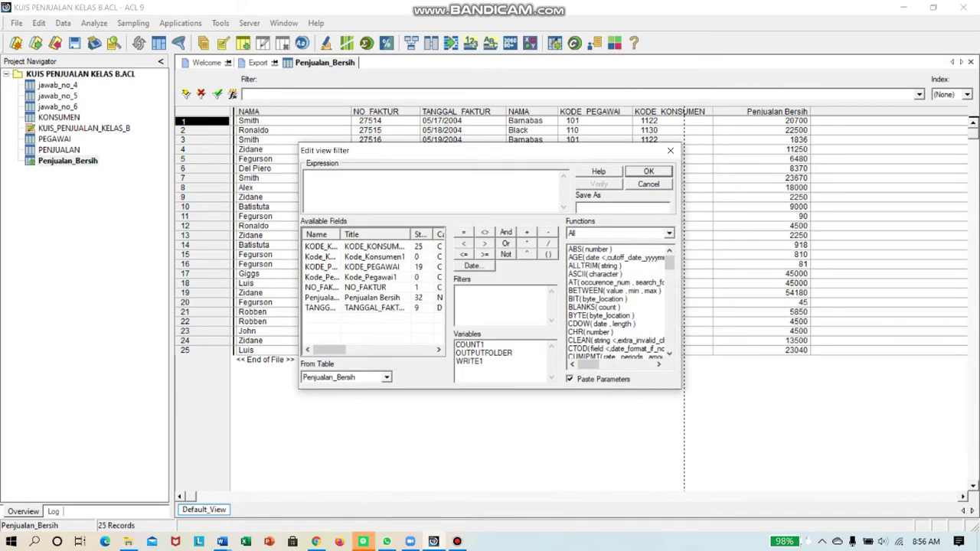
pyautogui.doubleClick(344, 308)
pyautogui.click(464, 232)
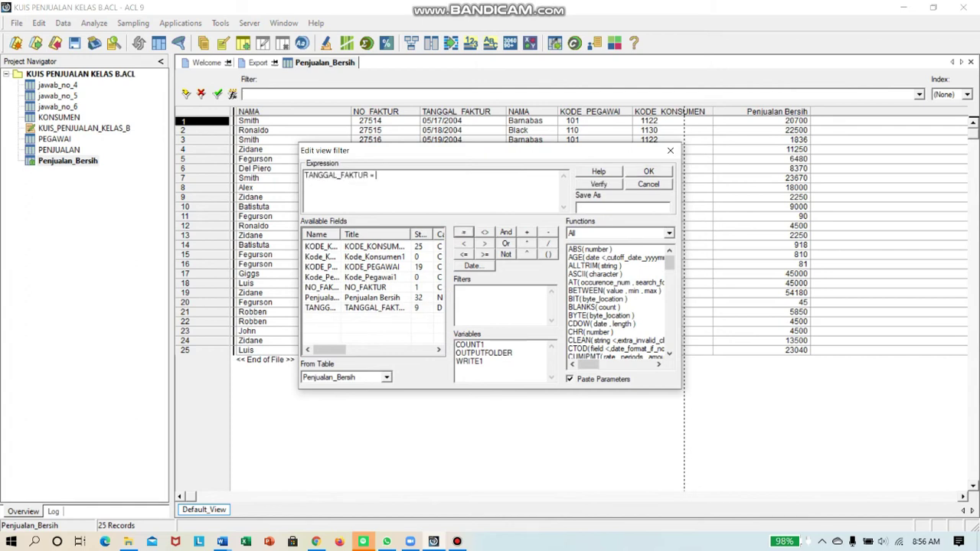
# - Insert the date May 24, 2004 as the comparison value in the filter expression
pyautogui.click(471, 265)
pyautogui.click(557, 262)
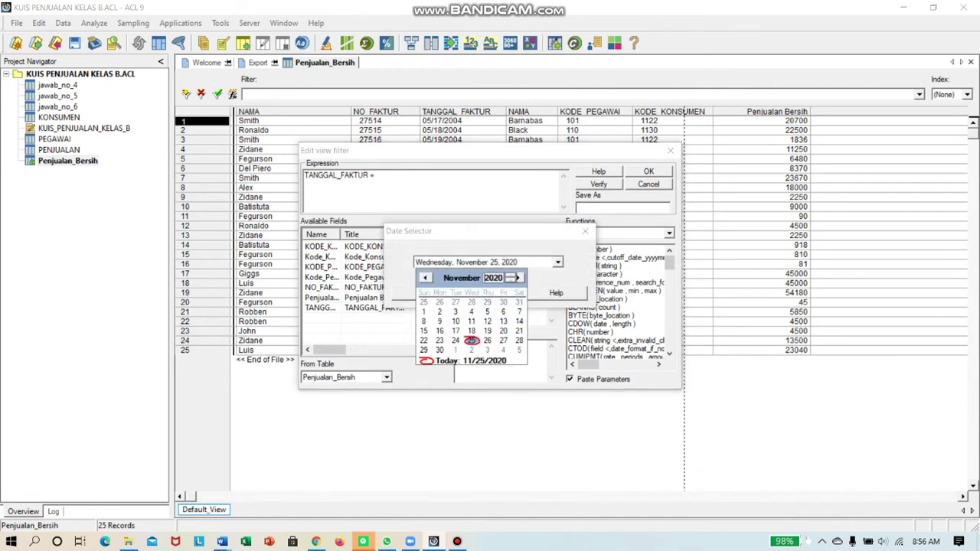
pyautogui.press('Down')
pyautogui.press('Down')
pyautogui.press('Down')
pyautogui.press('Down')
pyautogui.press('Down')
pyautogui.press('Down')
pyautogui.press('Down')
pyautogui.press('Down')
pyautogui.press('Down')
pyautogui.press('Down')
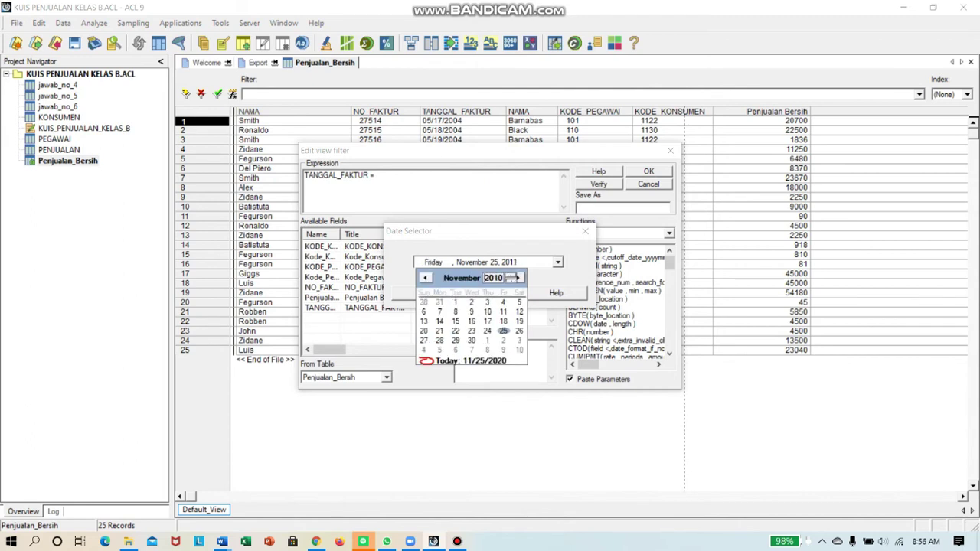
pyautogui.press('Down')
pyautogui.press('Down')
pyautogui.press('Down')
pyautogui.press('Down')
pyautogui.press('Down')
pyautogui.press('Down')
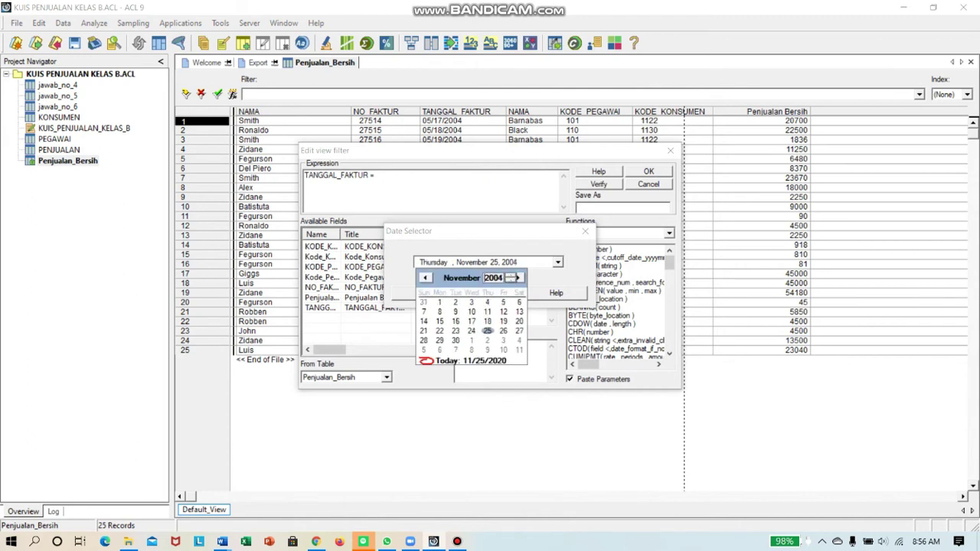
pyautogui.click(462, 278)
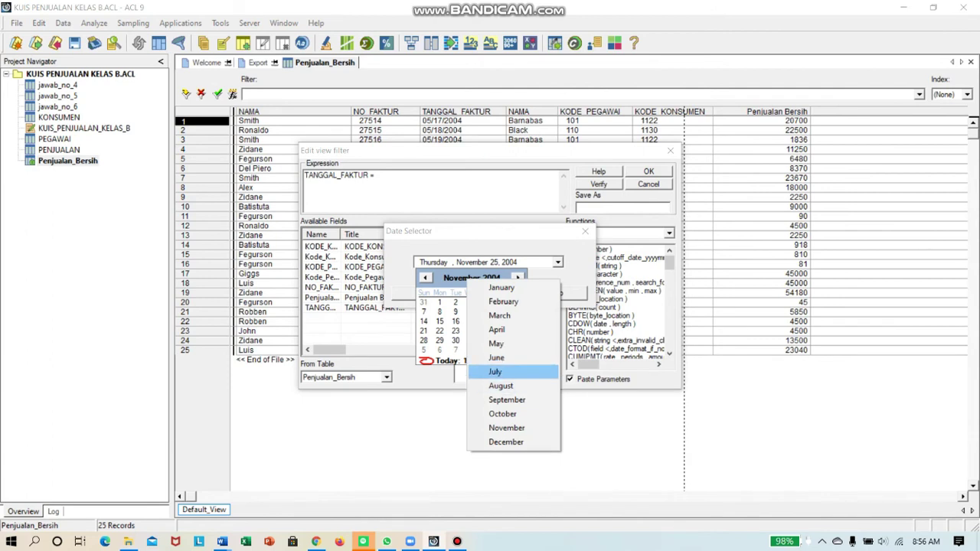
pyautogui.press('Up')
pyautogui.press('Up')
pyautogui.press('Return')
pyautogui.click(440, 341)
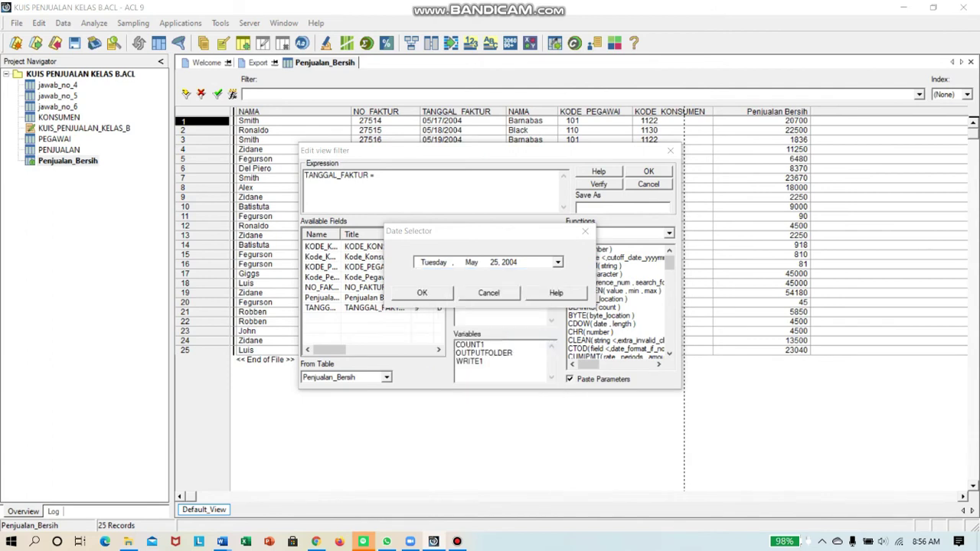
pyautogui.press('Return')
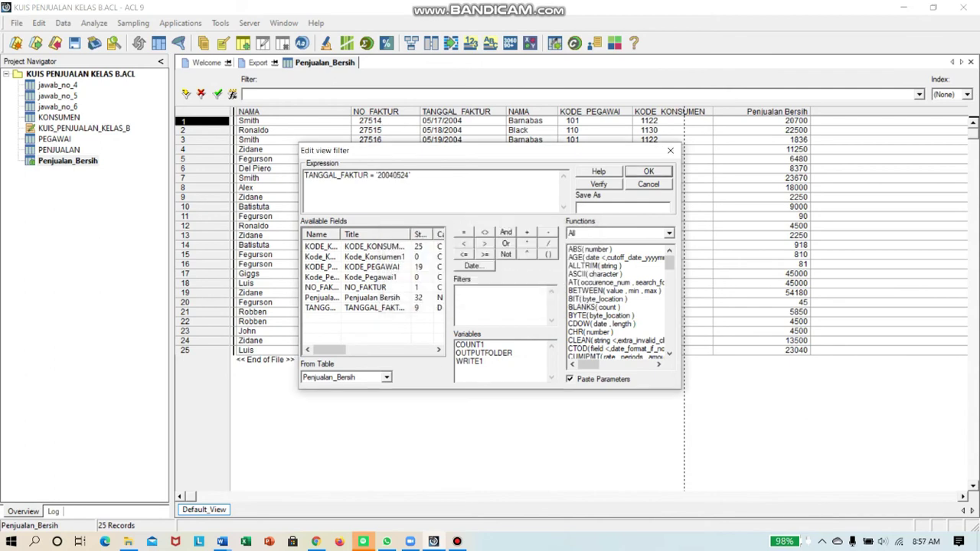
# - Verify and apply the filter TANGGAL_FAKTUR = `20040524`, and count the filtered records
pyautogui.press('Return')
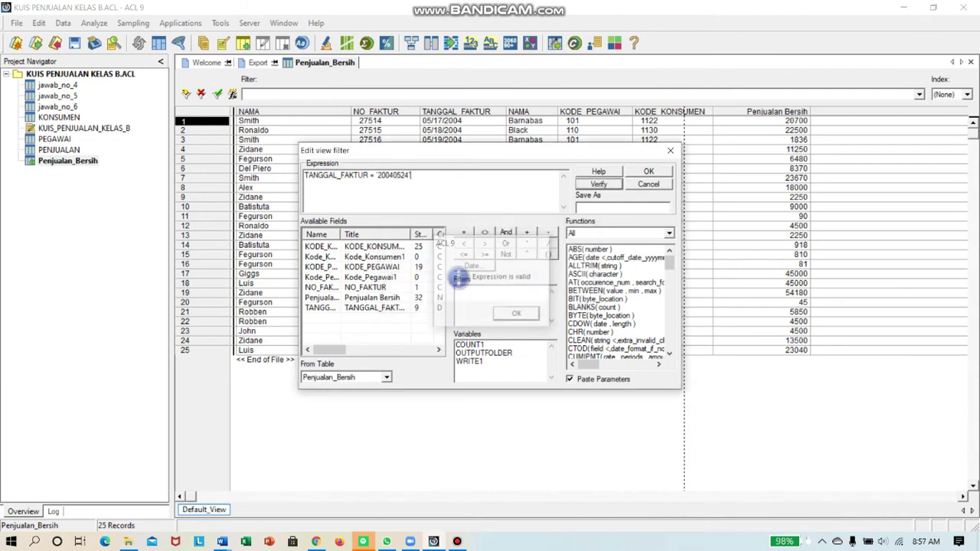
pyautogui.press('Return')
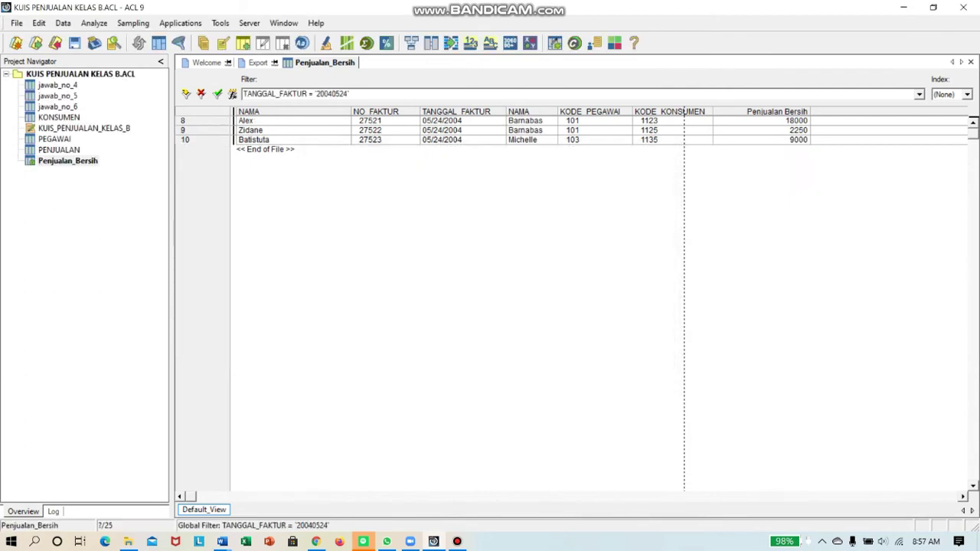
pyautogui.click(347, 43)
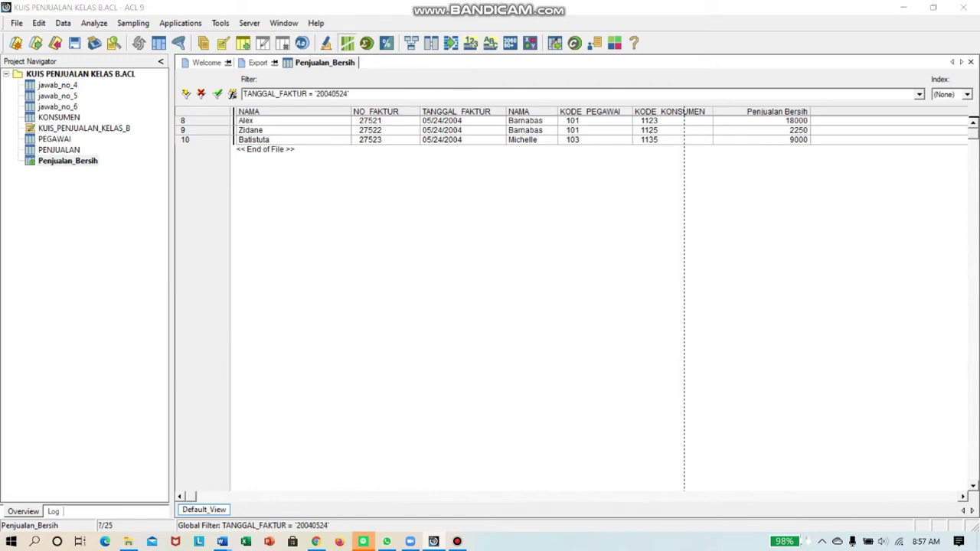
pyautogui.press('Return')
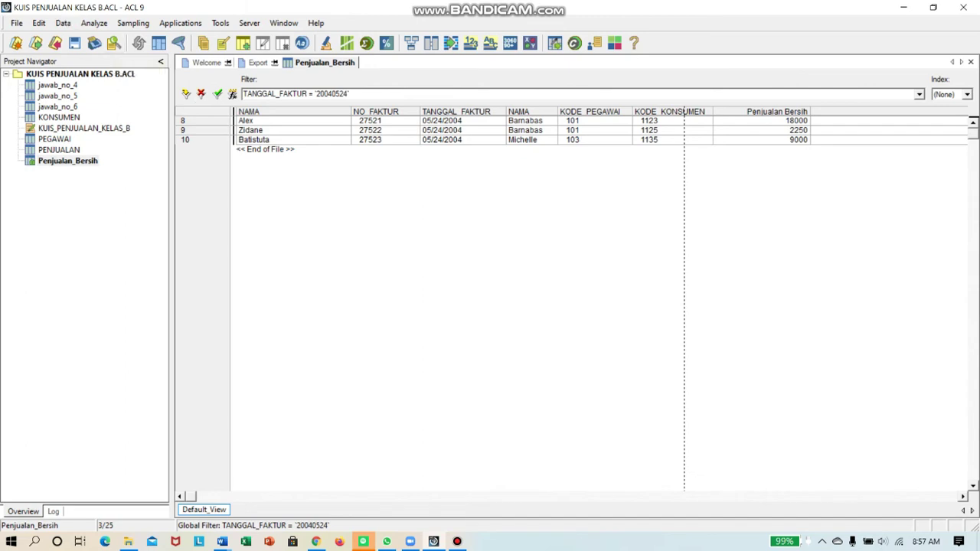
# - Start a field-based extract of Penjualan_Bersih and select NAMA and KODE_PEGAWAI from the PEGAWAI table
pyautogui.click(63, 23)
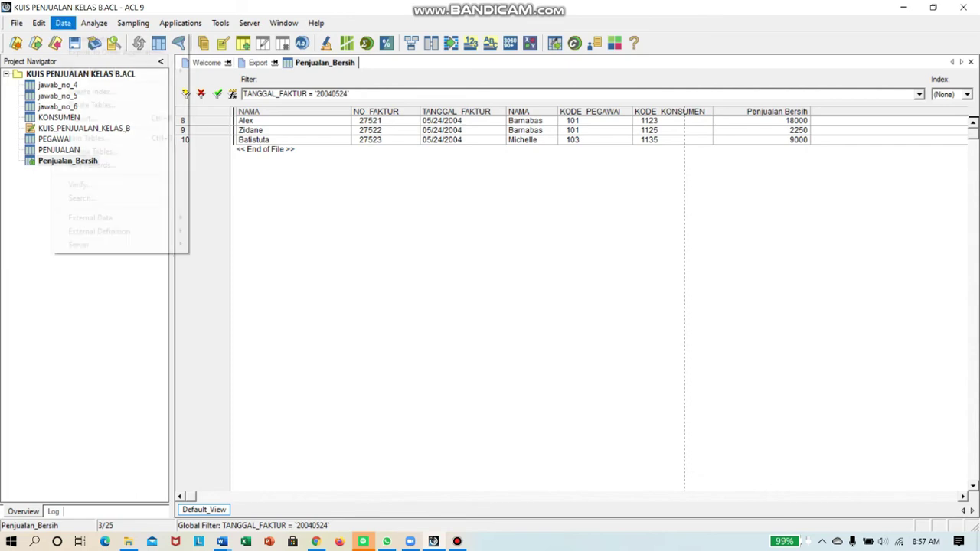
pyautogui.click(77, 36)
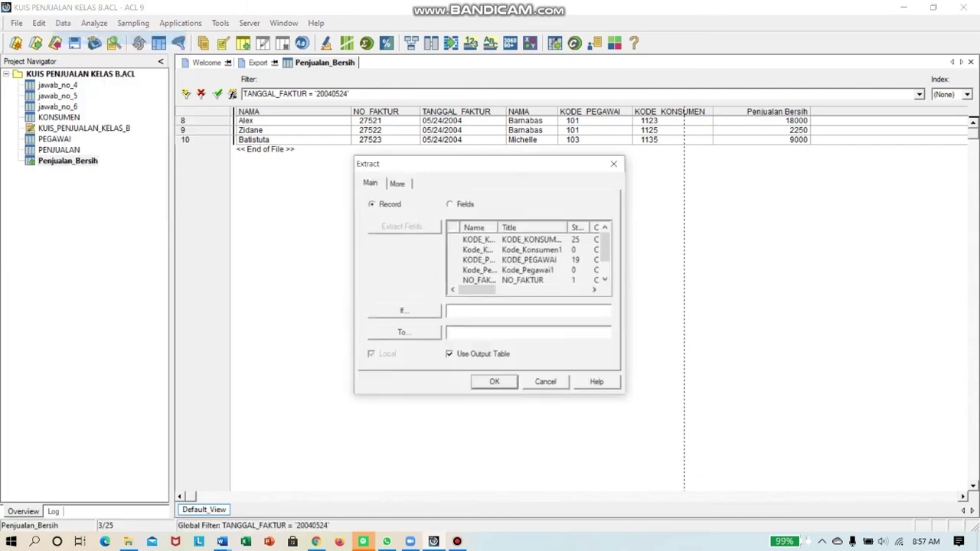
pyautogui.click(451, 205)
pyautogui.click(403, 227)
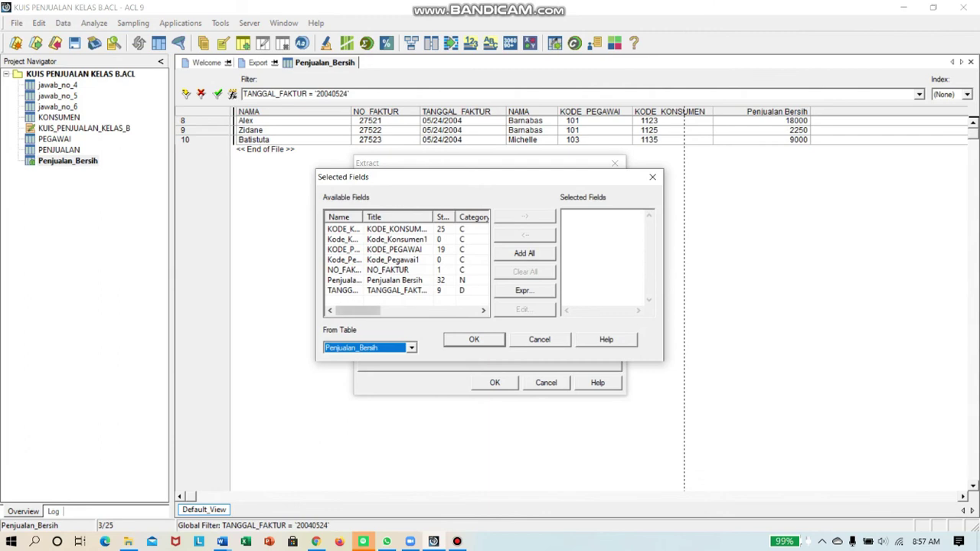
pyautogui.click(411, 348)
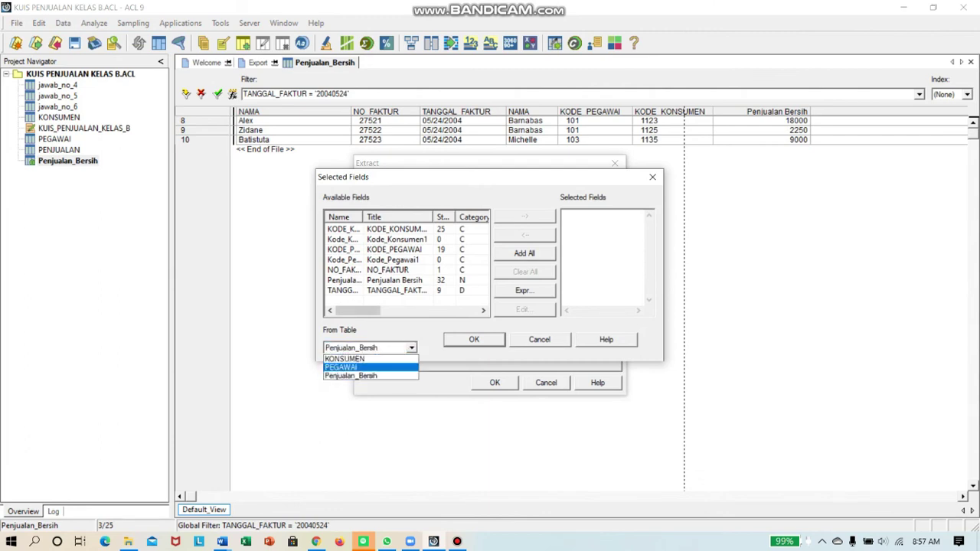
pyautogui.press('Return')
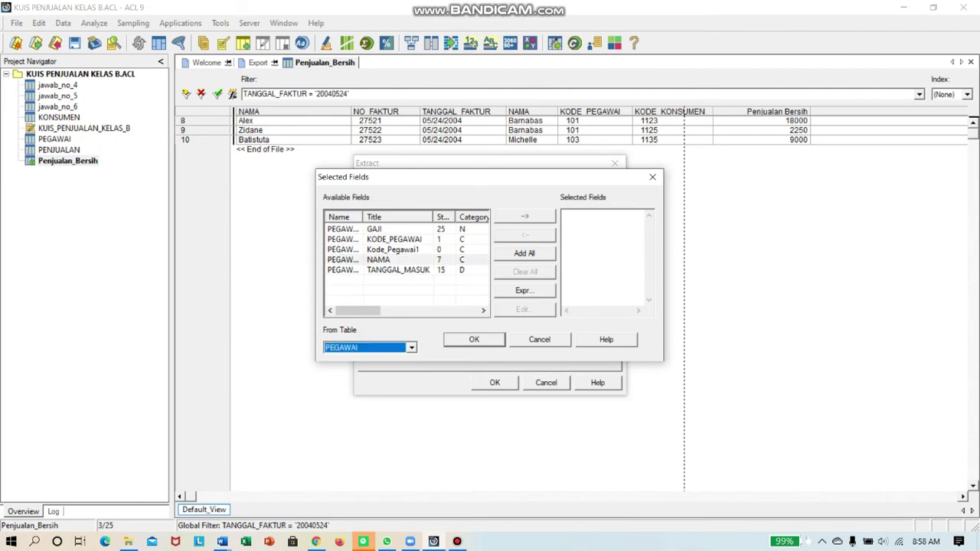
pyautogui.doubleClick(378, 260)
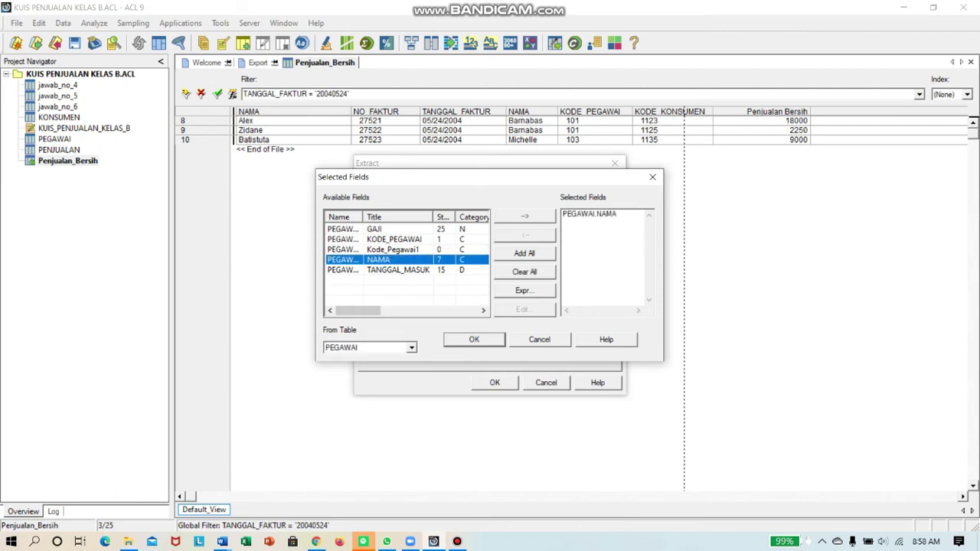
pyautogui.doubleClick(393, 239)
# - Add NAMA and KODE_KONSUMEN from the KONSUMEN table to the selected extract fields
pyautogui.click(412, 347)
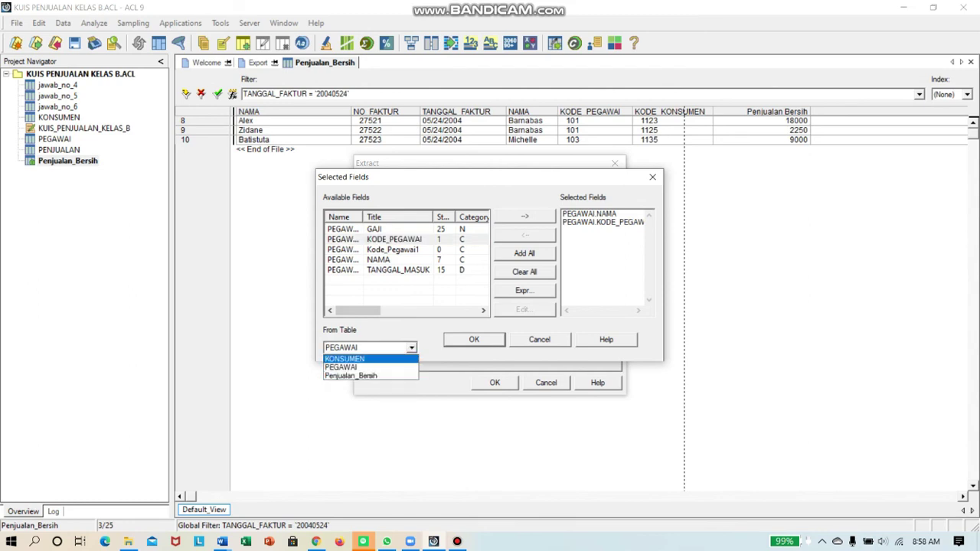
pyautogui.click(346, 359)
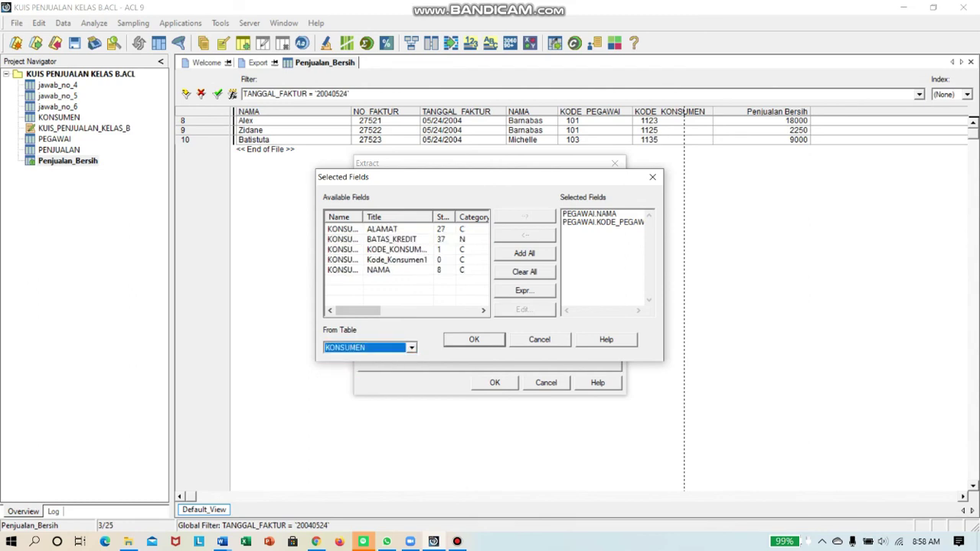
pyautogui.click(412, 347)
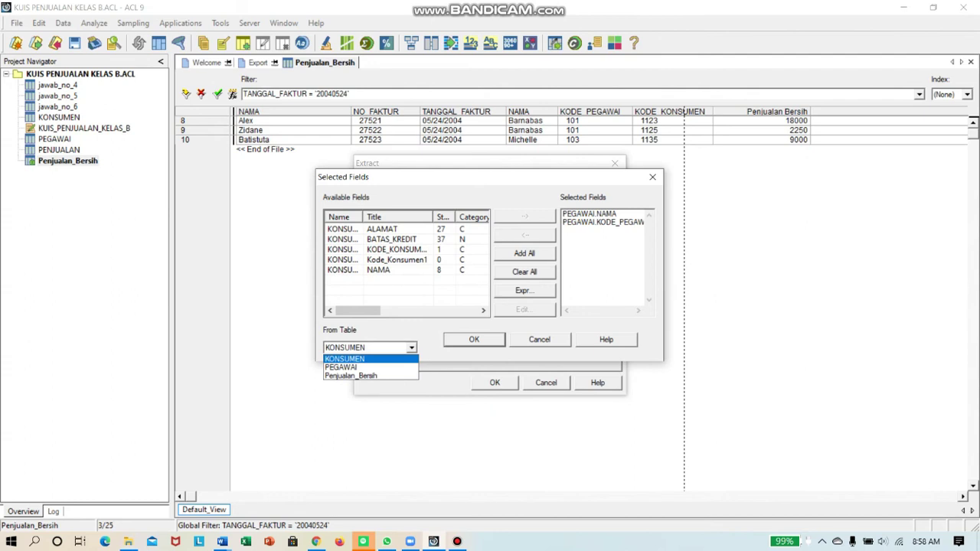
pyautogui.click(379, 270)
pyautogui.click(378, 270)
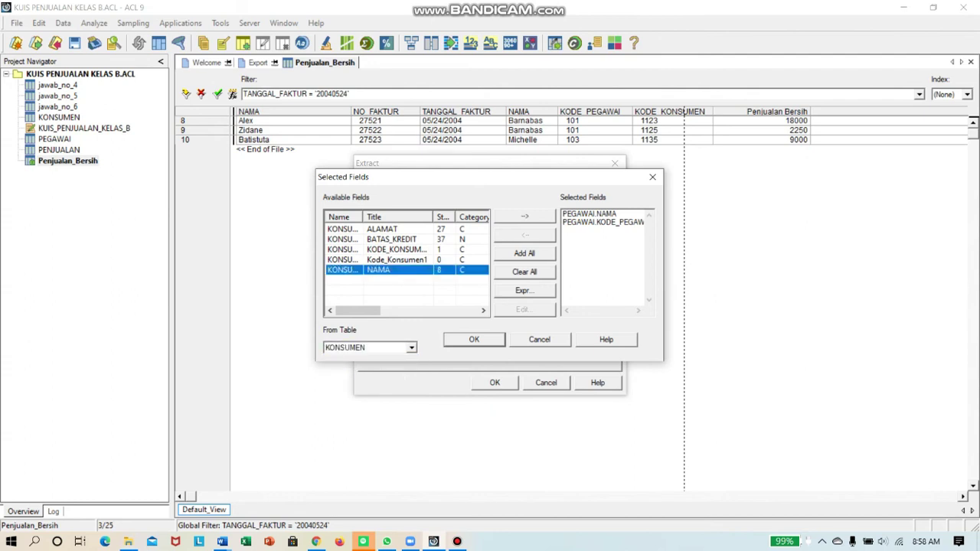
pyautogui.doubleClick(379, 270)
pyautogui.doubleClick(396, 250)
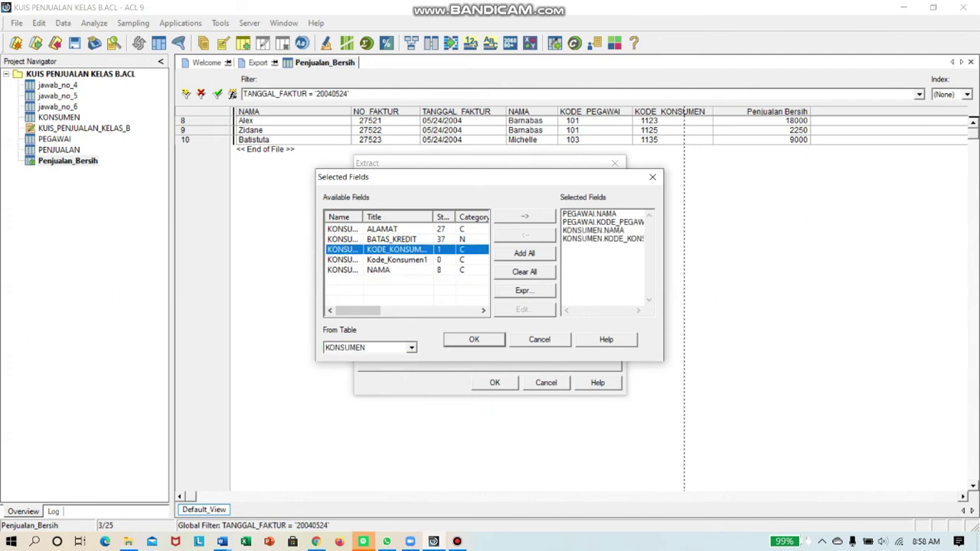
# - Add NO_FAKTUR, TANGGAL_FAKTUR and Penjualan Bersih from Penjualan_Bersih to the extract fields and accept the field selection
pyautogui.click(412, 348)
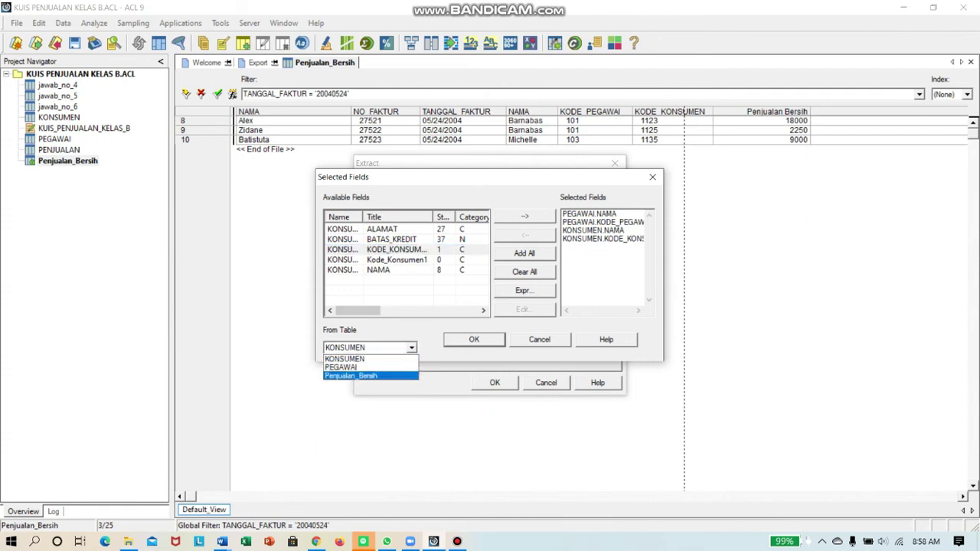
pyautogui.click(354, 376)
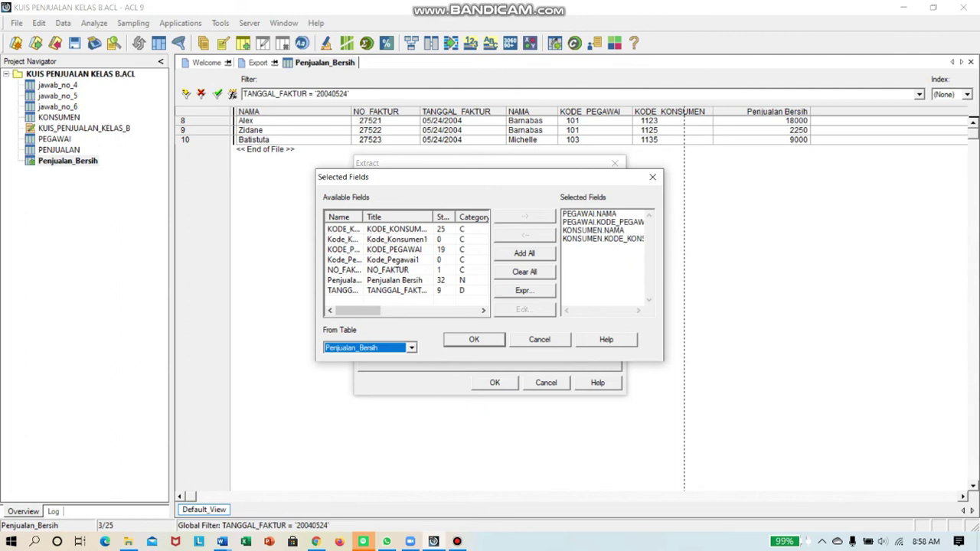
pyautogui.doubleClick(388, 269)
pyautogui.doubleClick(387, 290)
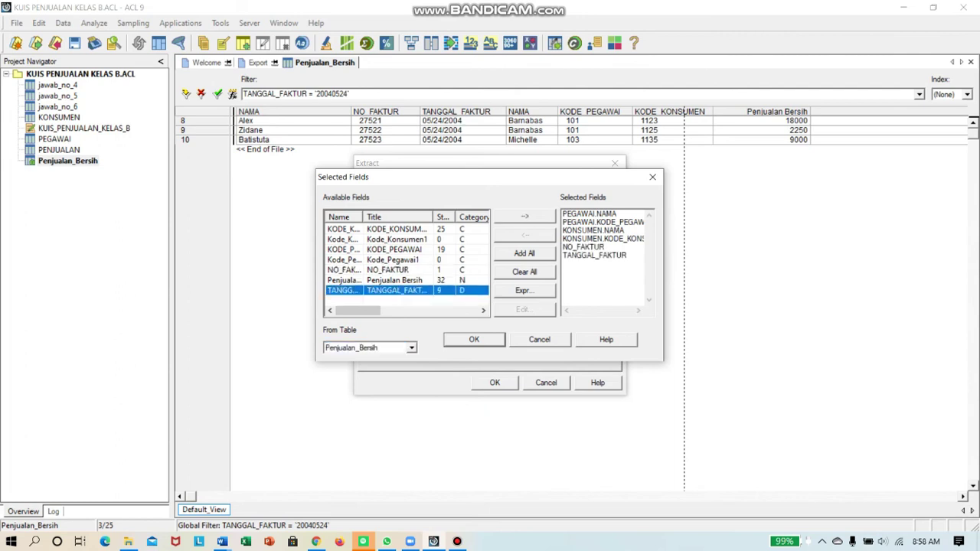
pyautogui.doubleClick(387, 280)
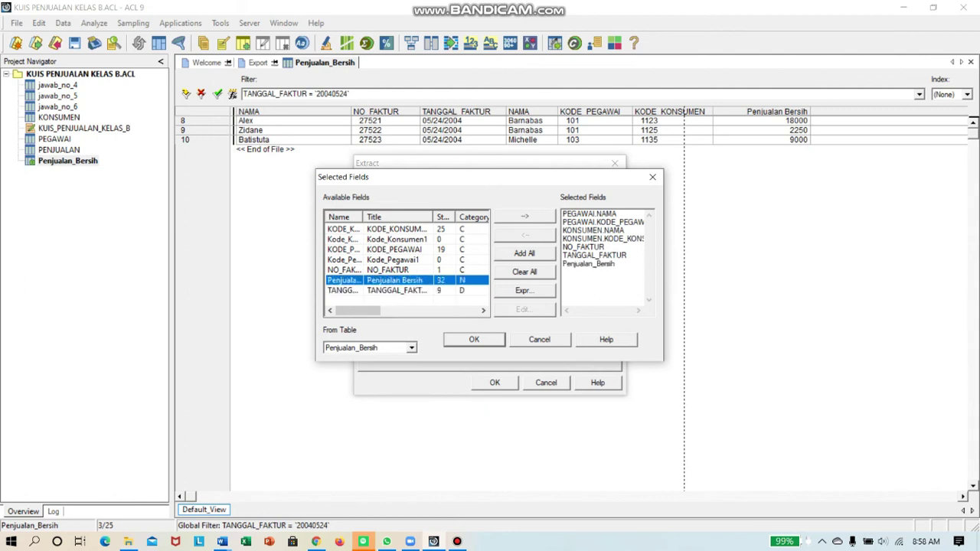
pyautogui.click(474, 340)
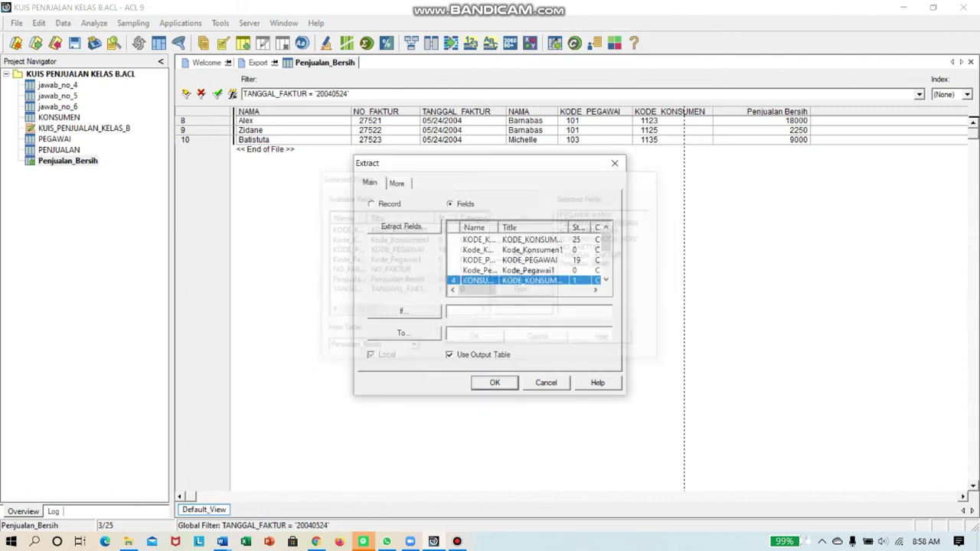
# - Run the extract to an output table named jawab no 7 and save the changes to Penjualan_Bersih
pyautogui.write('jawa')
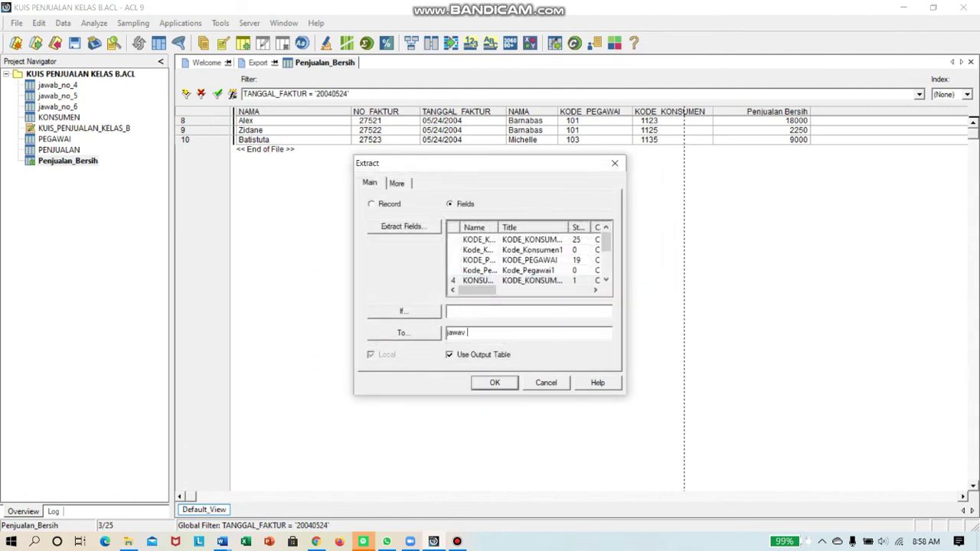
pyautogui.write('b no 7')
pyautogui.click(496, 383)
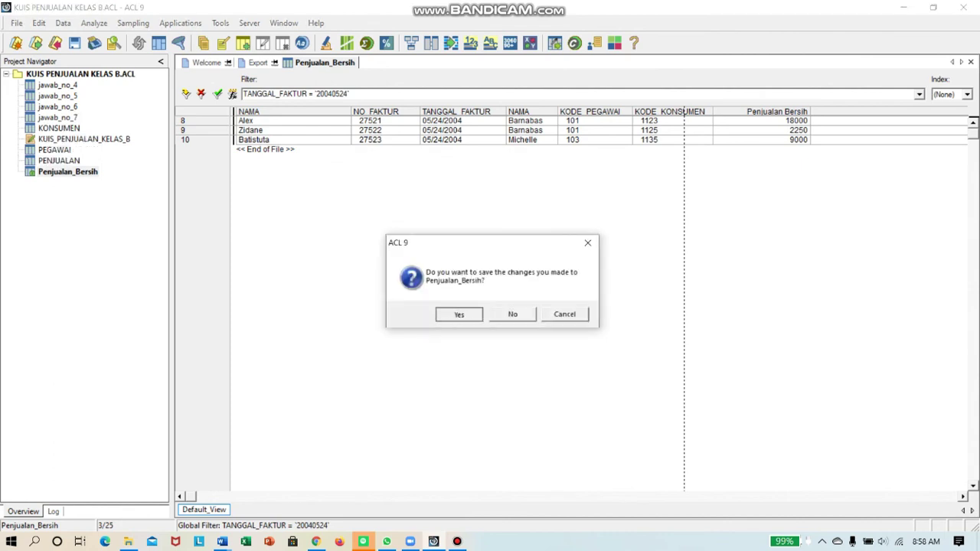
pyautogui.click(458, 314)
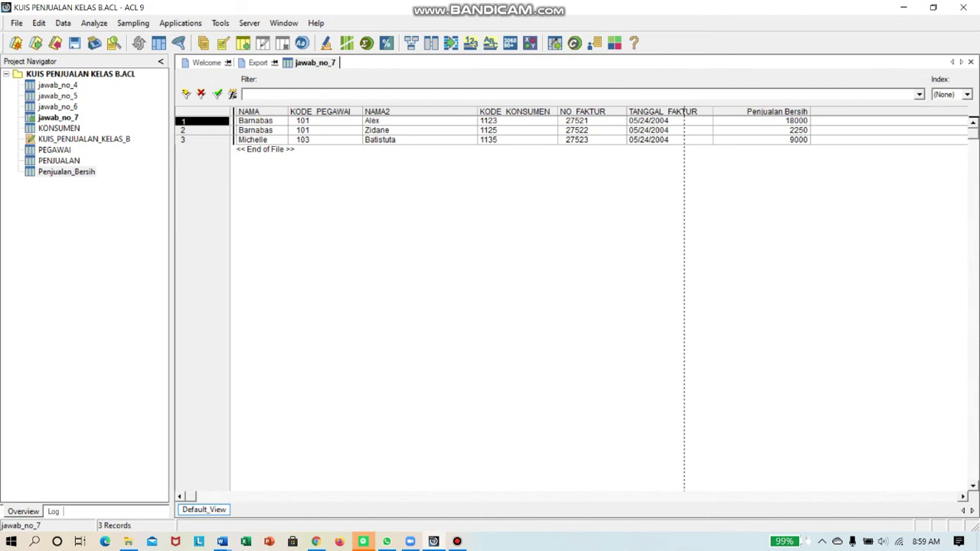
# - Open the PEGAWAI table and start a view filter expression with TANGGAL_MASUK and the >= operator
pyautogui.doubleClick(55, 149)
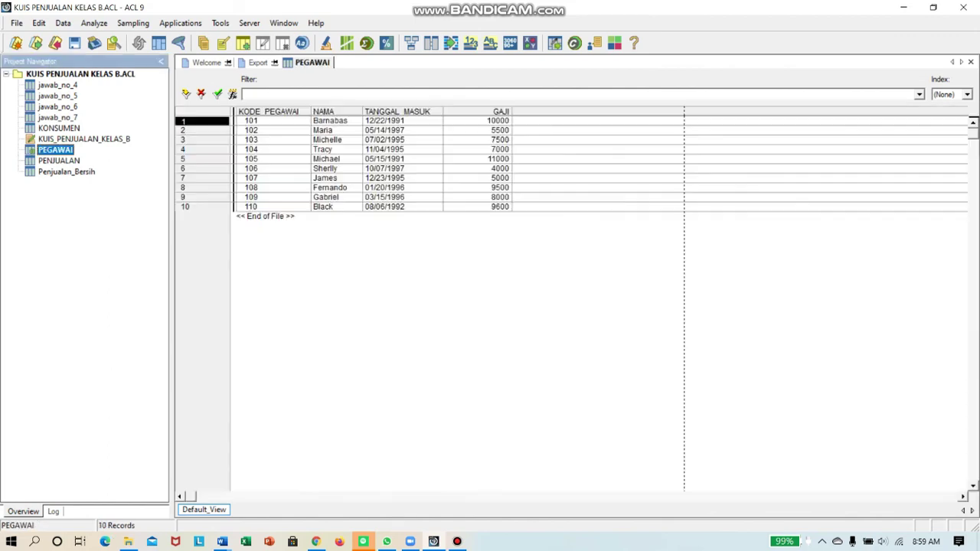
pyautogui.click(233, 94)
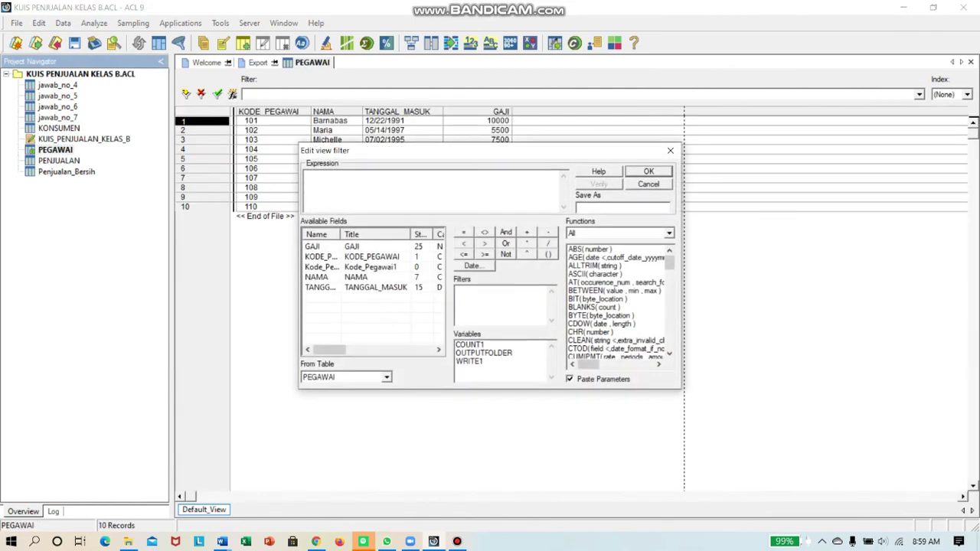
pyautogui.doubleClick(337, 288)
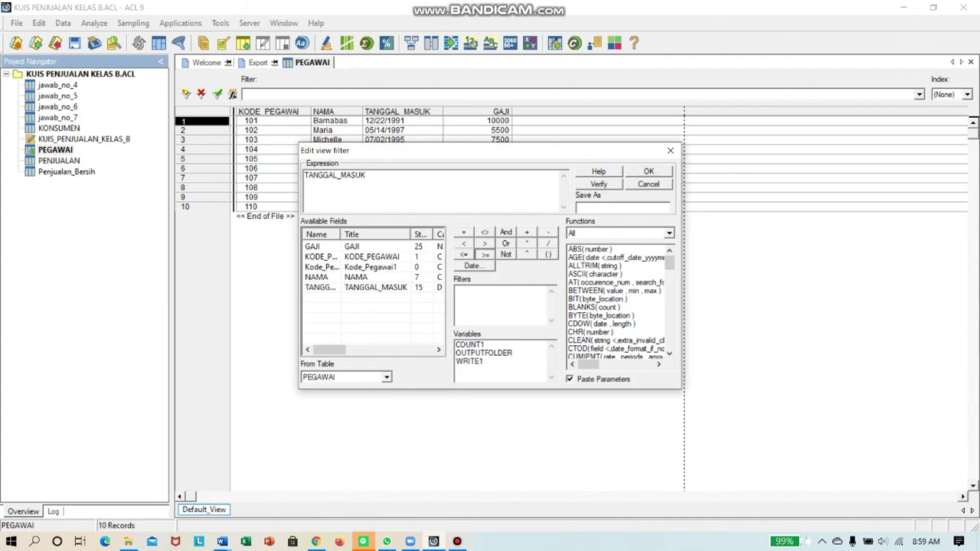
pyautogui.click(485, 254)
# - Insert the date January 1, 1997 as the lower limit in the TANGGAL_MASUK filter expression
pyautogui.click(474, 267)
pyautogui.click(558, 262)
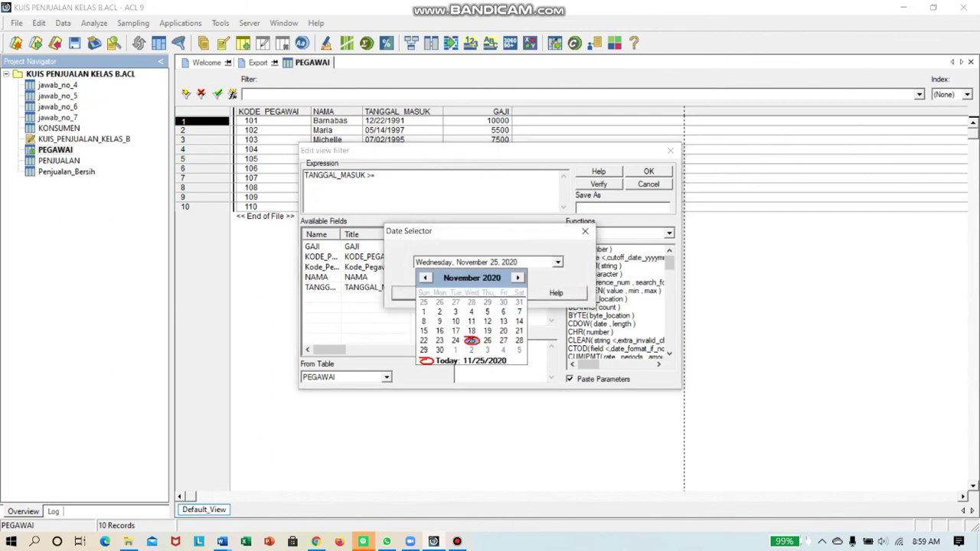
pyautogui.click(492, 278)
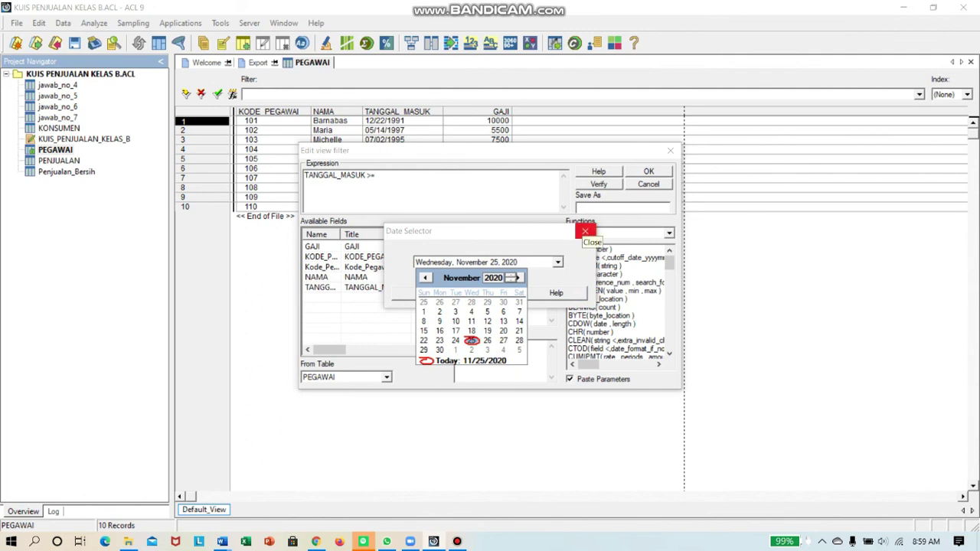
pyautogui.click(511, 281)
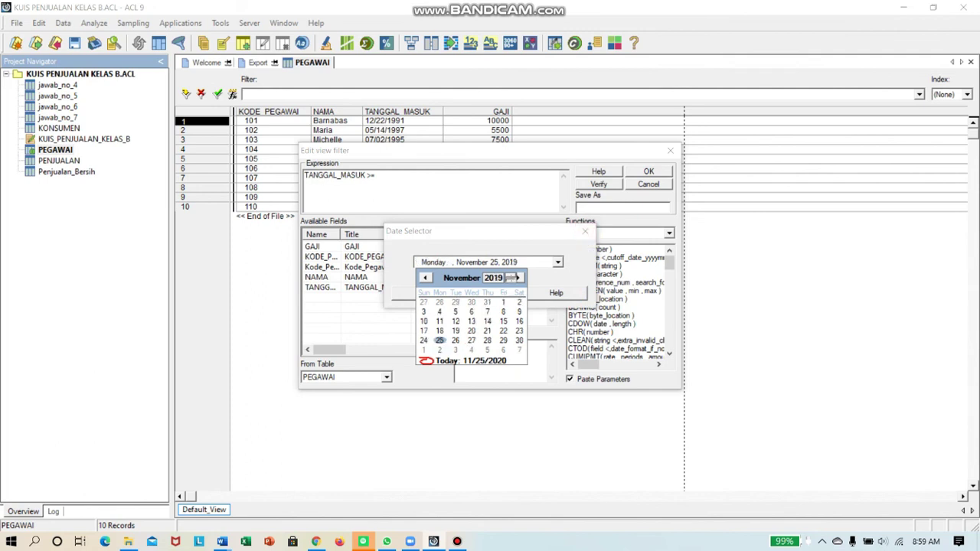
pyautogui.click(511, 281)
pyautogui.click(511, 281)
pyautogui.click(511, 282)
pyautogui.click(511, 281)
pyautogui.click(510, 281)
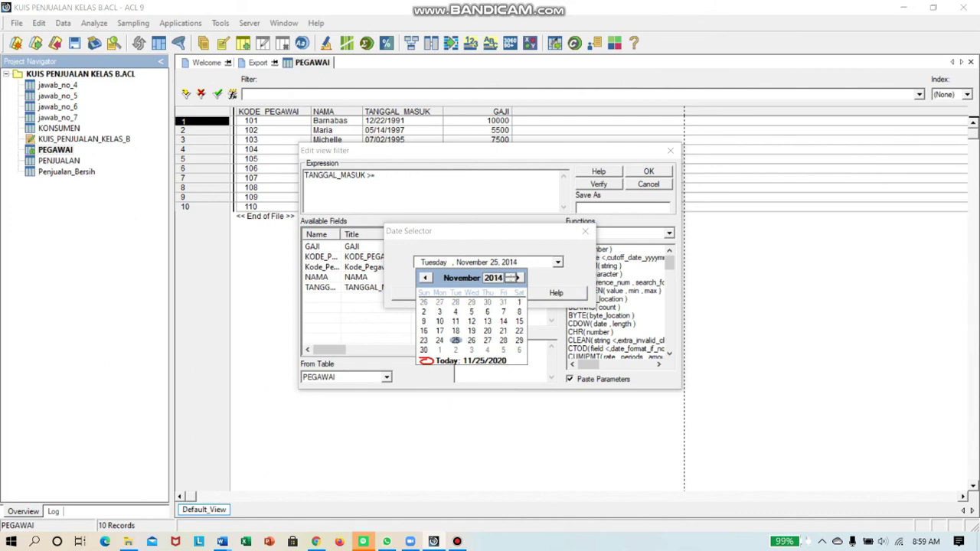
pyautogui.click(511, 281)
pyautogui.click(511, 281)
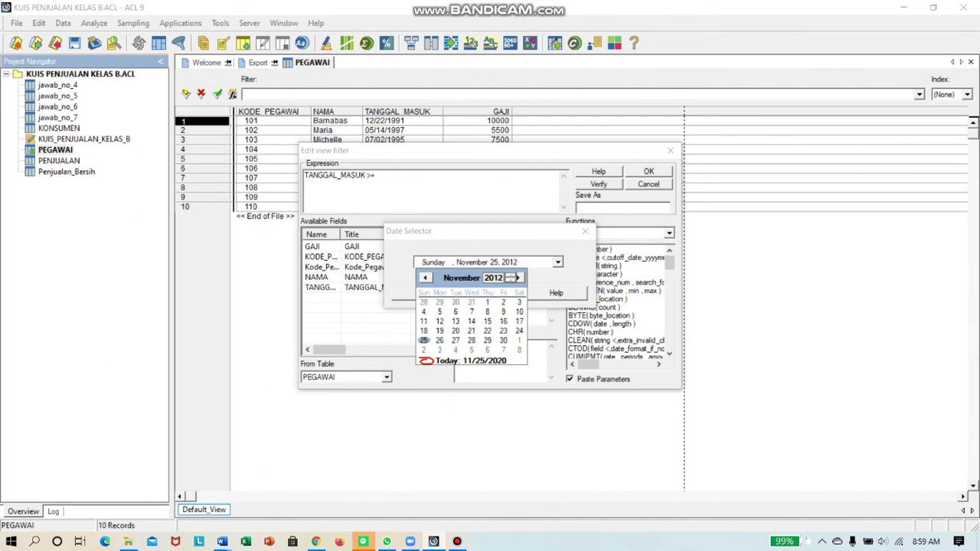
pyautogui.click(511, 281)
pyautogui.click(511, 281)
pyautogui.click(511, 281)
pyautogui.click(511, 282)
pyautogui.click(511, 281)
pyautogui.click(510, 281)
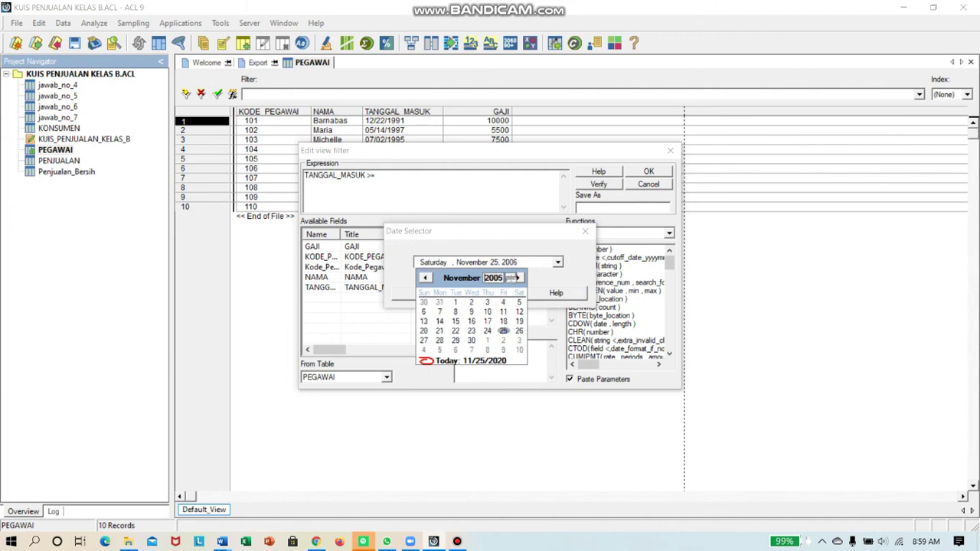
pyautogui.click(511, 281)
pyautogui.click(511, 281)
pyautogui.click(511, 279)
pyautogui.click(511, 279)
pyautogui.click(511, 278)
pyautogui.click(511, 279)
pyautogui.click(510, 278)
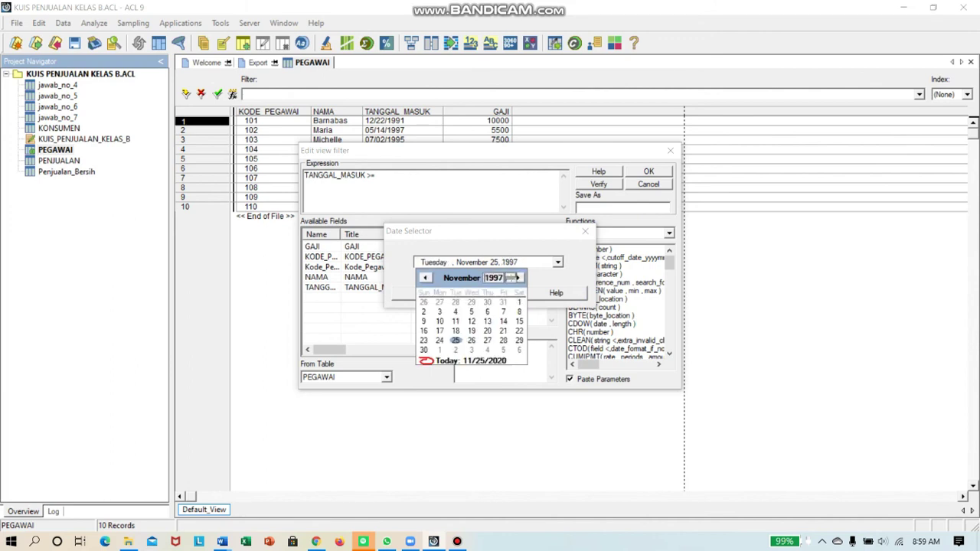
pyautogui.click(471, 278)
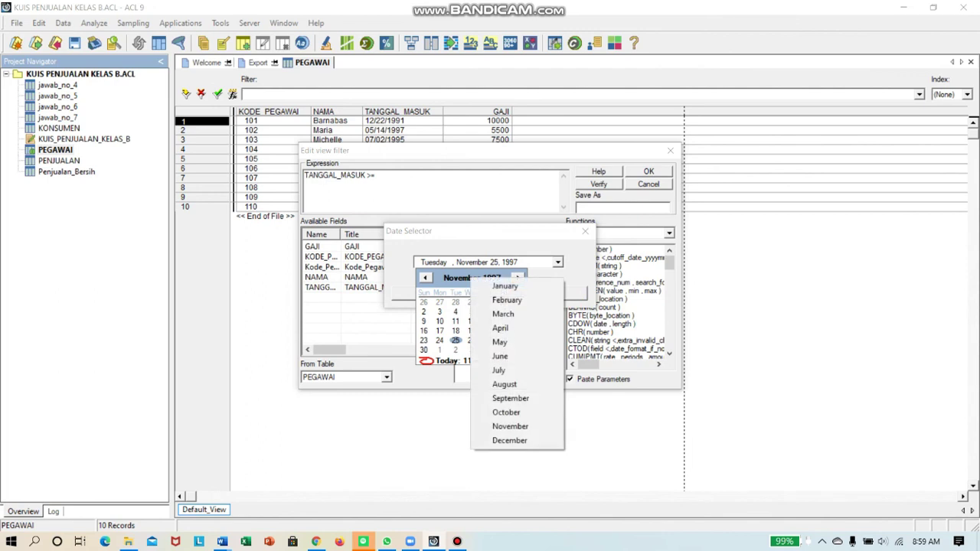
pyautogui.click(505, 286)
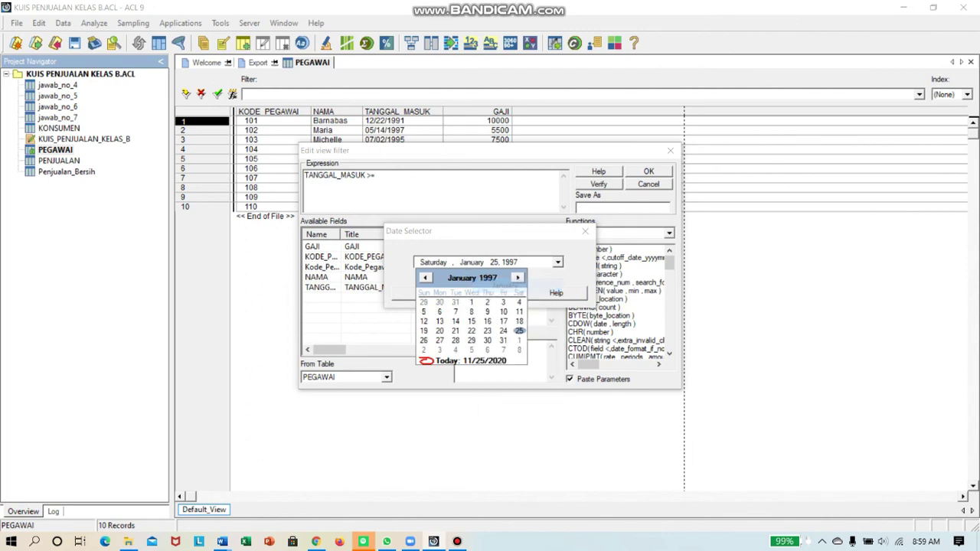
pyautogui.click(471, 302)
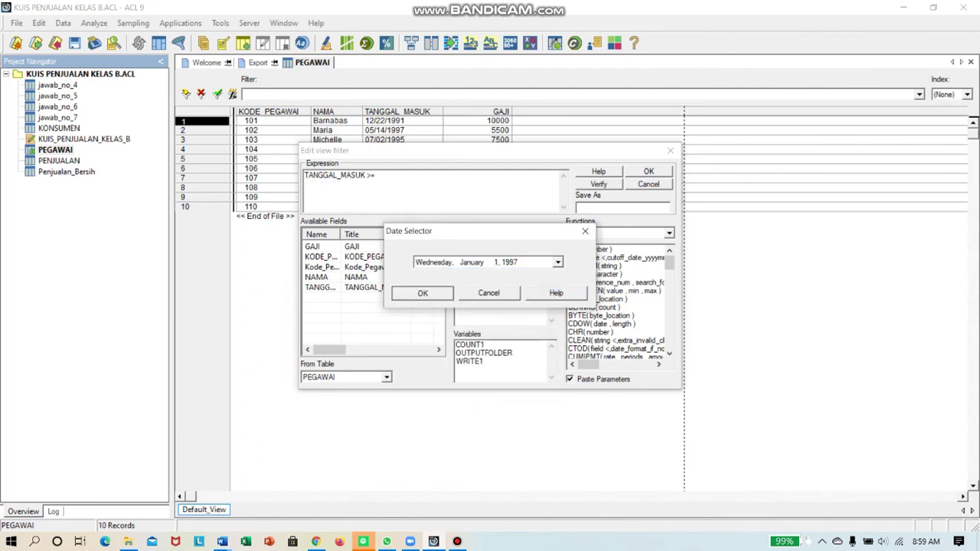
pyautogui.click(423, 293)
# - Extend the filter expression with AND, a second TANGGAL_MASUK field and the <= operator
pyautogui.click(505, 232)
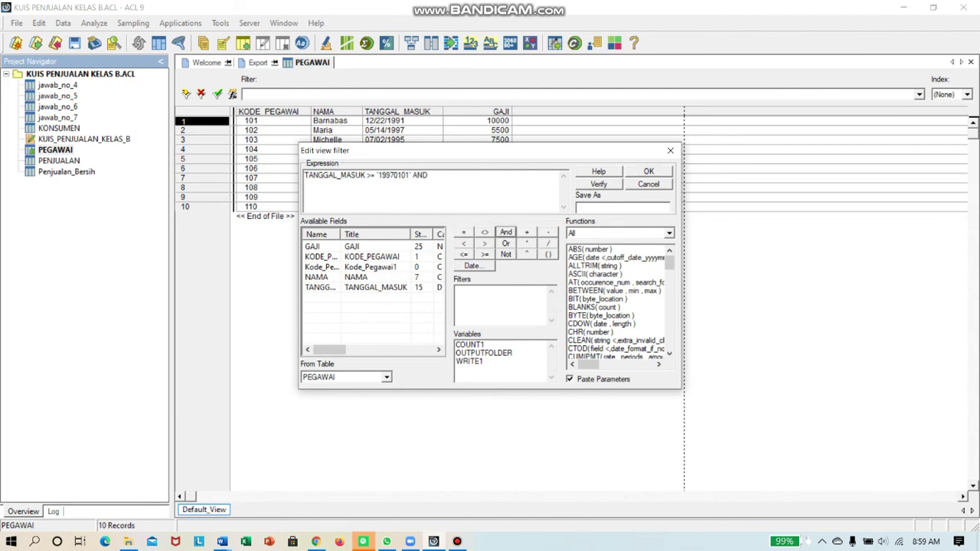
pyautogui.doubleClick(375, 287)
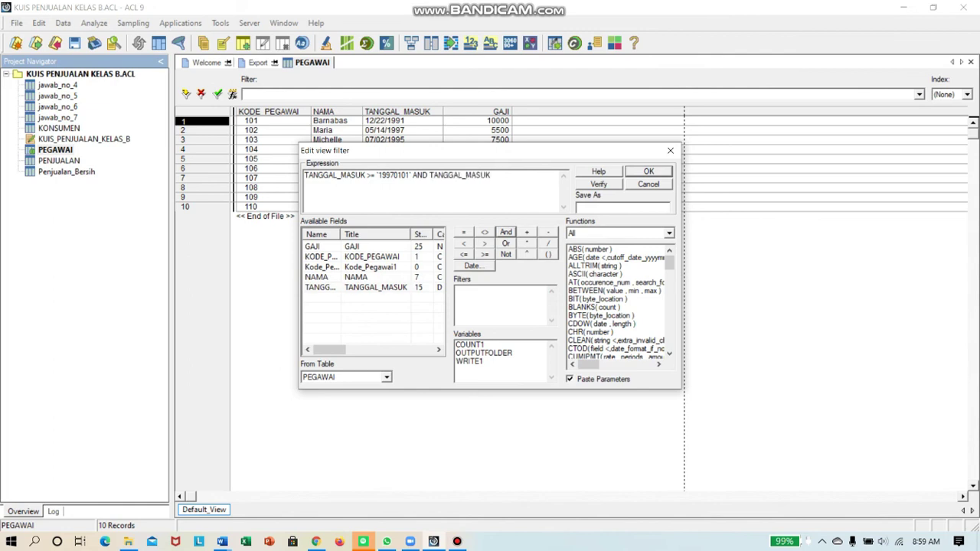
pyautogui.click(464, 254)
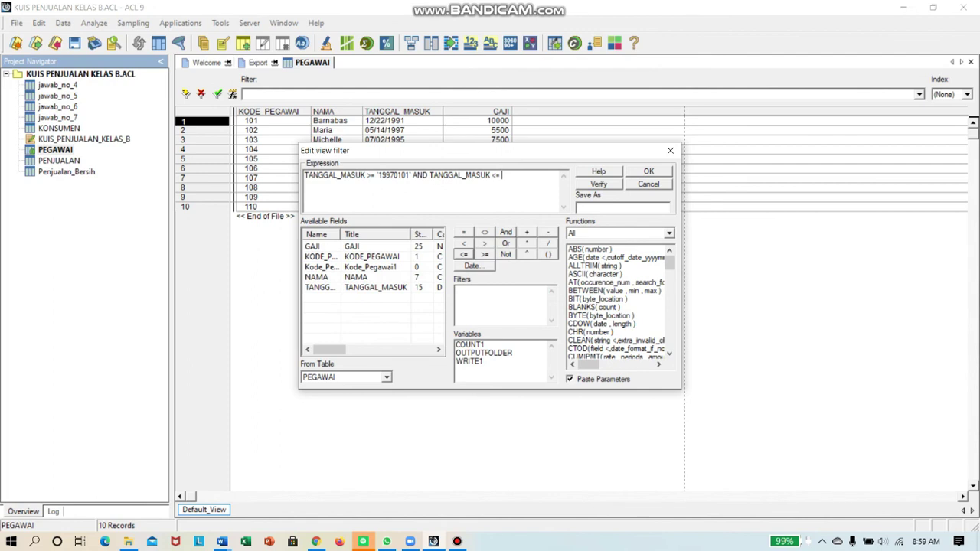
# - Insert the date December 31, 1997 as the upper limit in the TANGGAL_MASUK filter expression
pyautogui.click(471, 266)
pyautogui.click(557, 262)
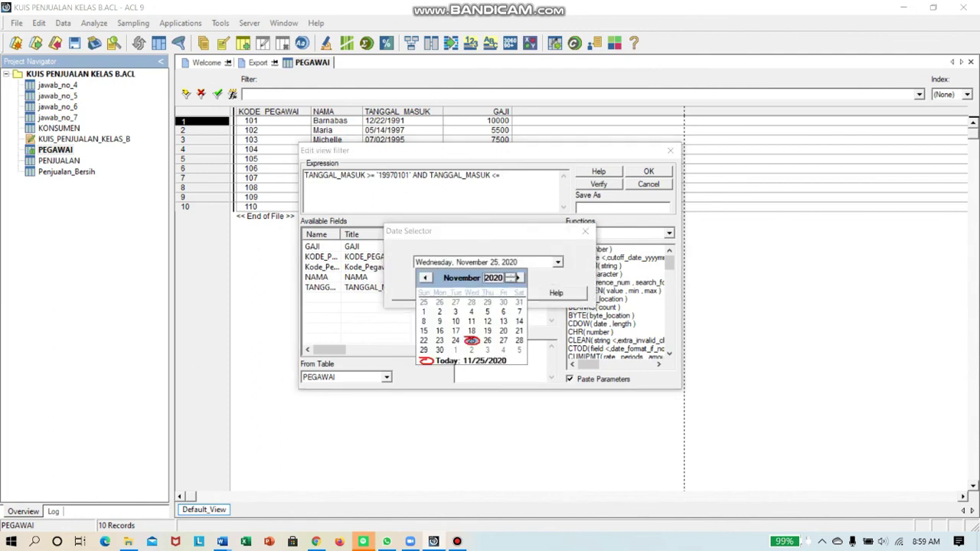
pyautogui.click(512, 280)
pyautogui.click(511, 281)
pyautogui.click(512, 280)
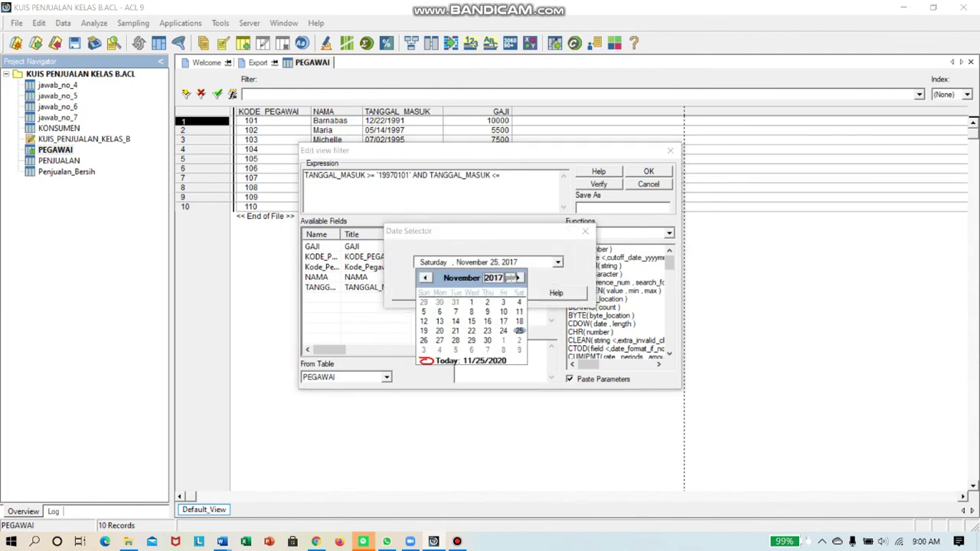
pyautogui.click(512, 280)
pyautogui.click(512, 280)
pyautogui.click(512, 280)
pyautogui.click(512, 280)
pyautogui.click(512, 280)
pyautogui.click(511, 280)
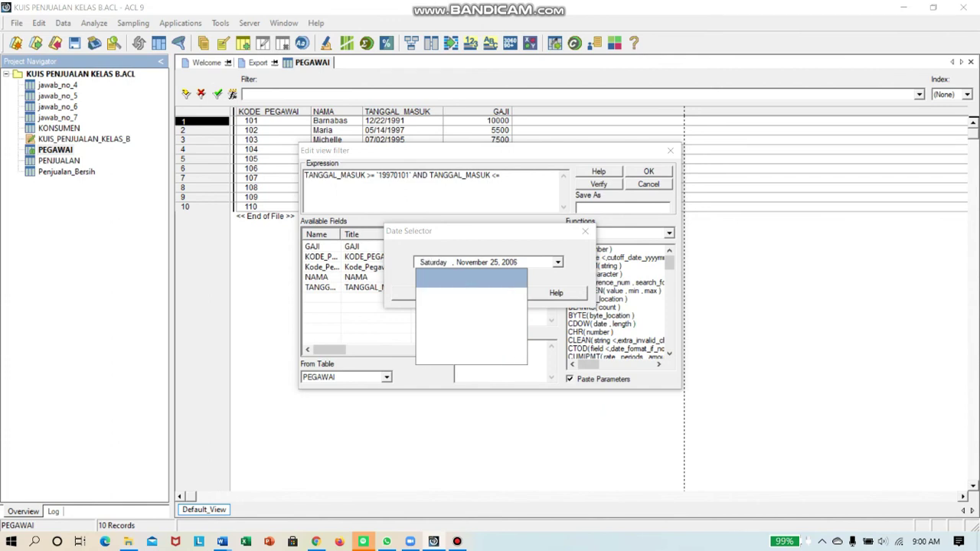
pyautogui.click(512, 280)
pyautogui.click(512, 280)
pyautogui.click(512, 280)
pyautogui.click(511, 280)
pyautogui.click(512, 280)
pyautogui.click(512, 280)
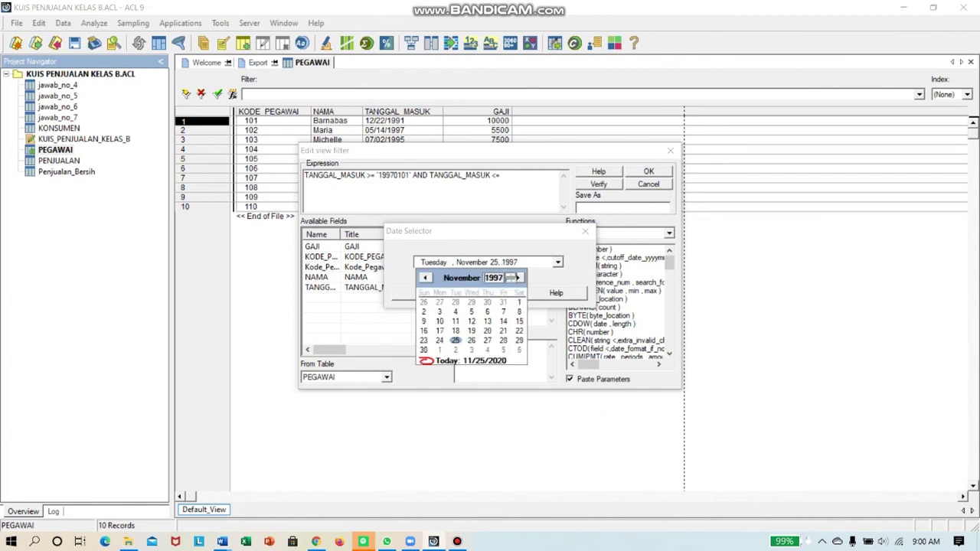
pyautogui.click(462, 278)
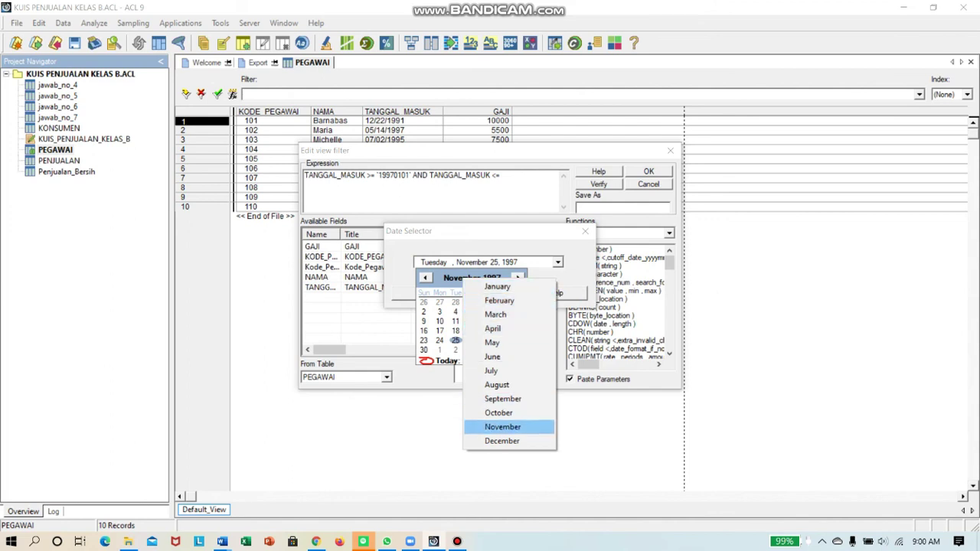
pyautogui.click(501, 441)
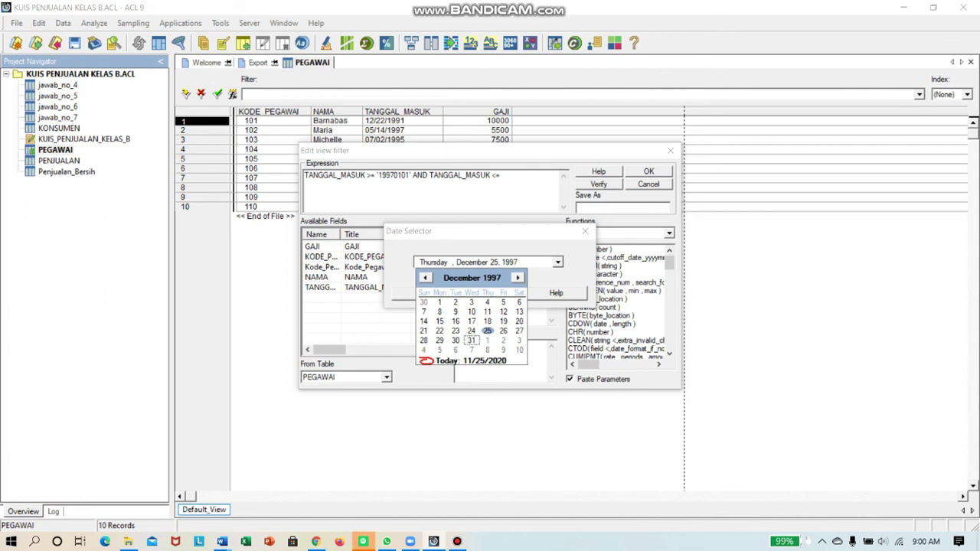
pyautogui.click(471, 340)
pyautogui.click(418, 292)
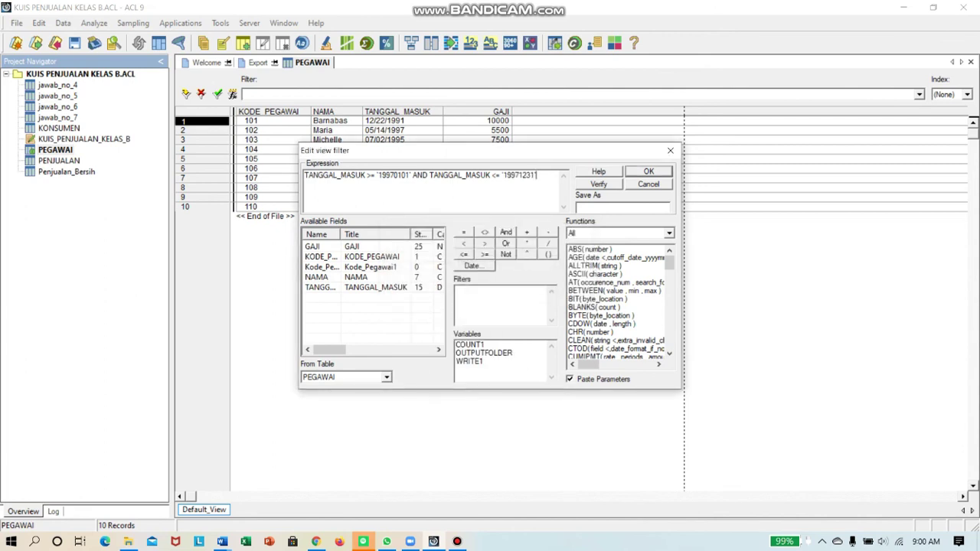
# - Verify the TANGGAL_MASUK date range expression and apply it as the view filter on the PEGAWAI table
pyautogui.click(598, 184)
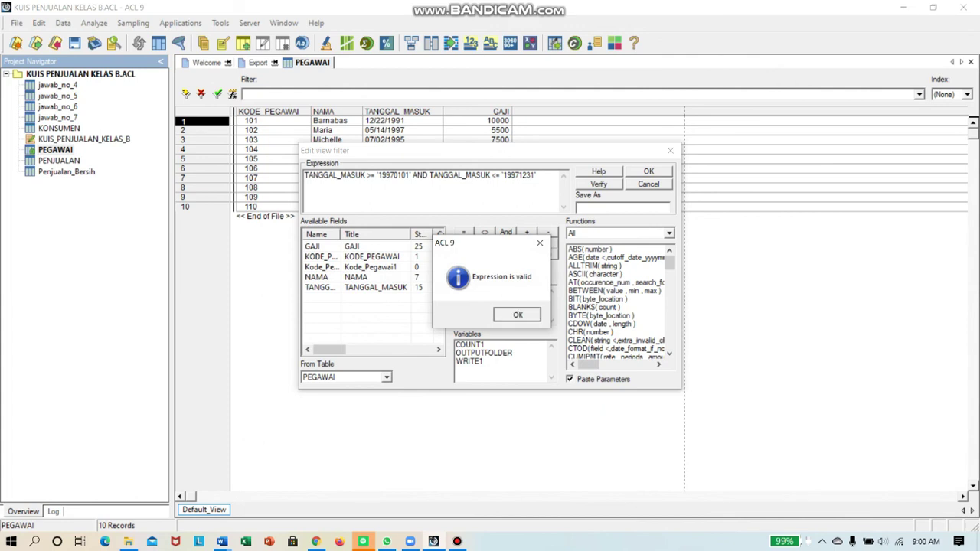
pyautogui.click(518, 315)
pyautogui.click(648, 172)
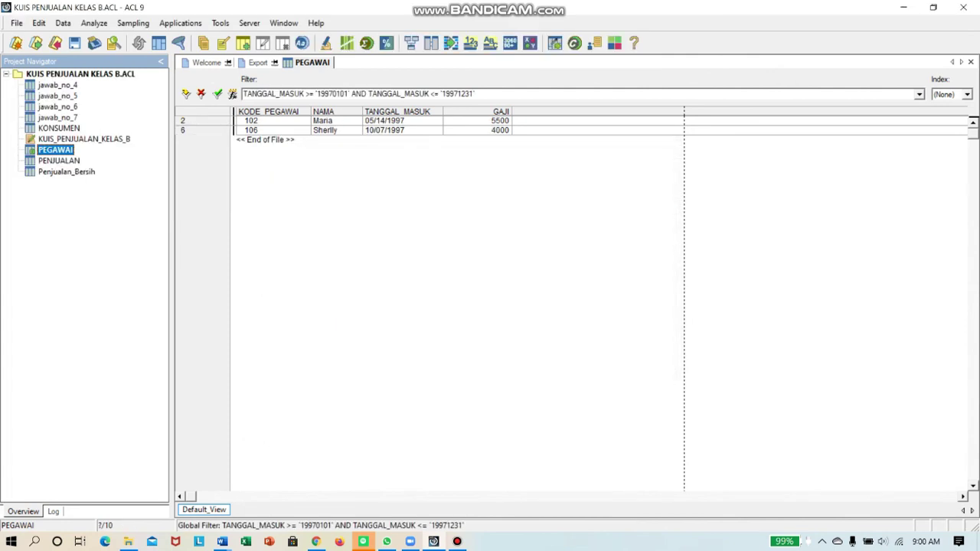
# - Run the Count command on the filtered PEGAWAI records without an additional condition
pyautogui.click(347, 43)
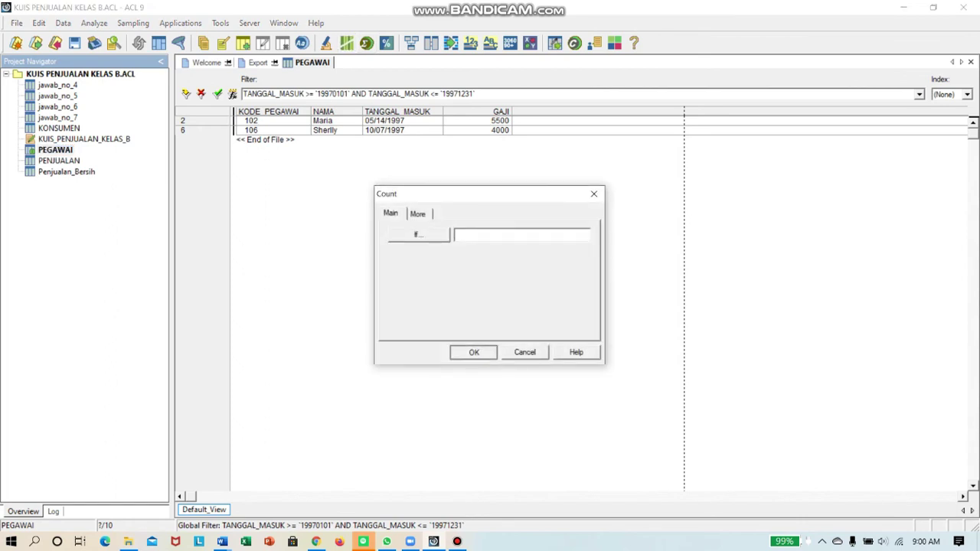
pyautogui.press('Return')
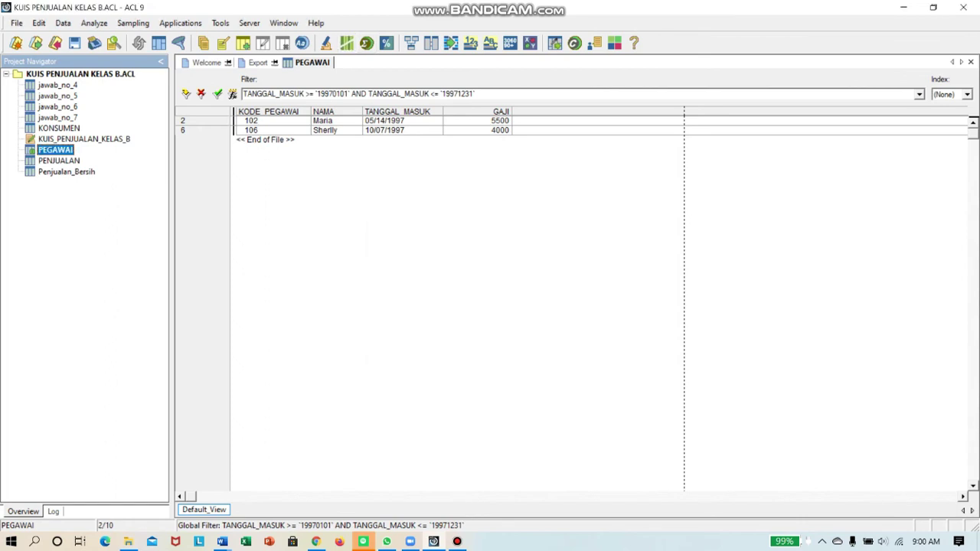